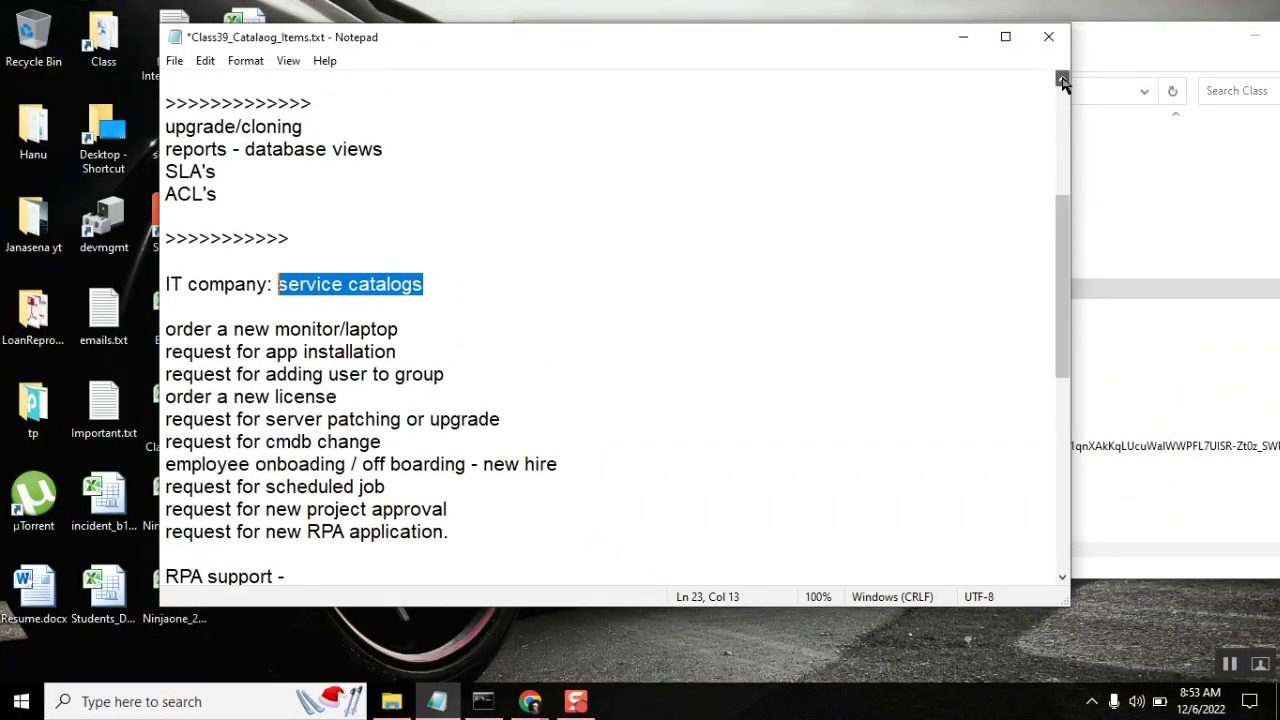
pyautogui.click(1063, 80)
# Below 'RPA support -', add an 'implemention:' heading followed by a '5:' line.
pyautogui.moveTo(1063, 210); pyautogui.dragTo(1062, 301)
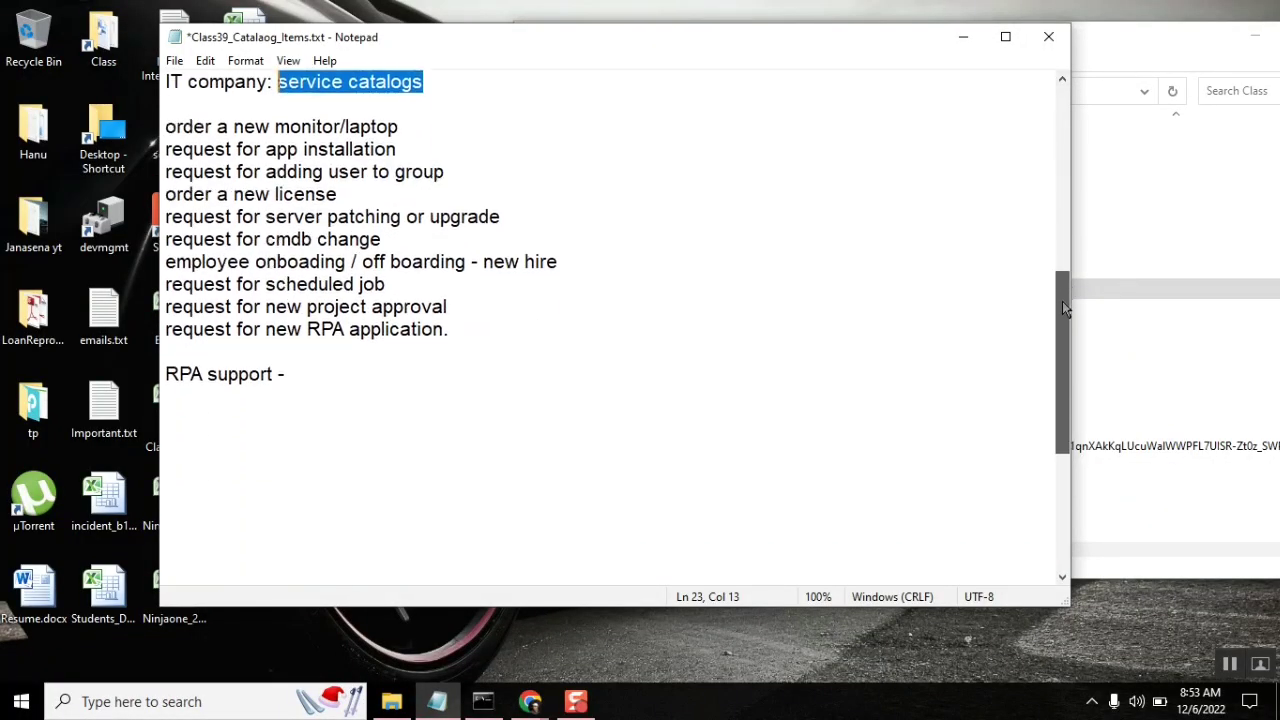
pyautogui.click(230, 411)
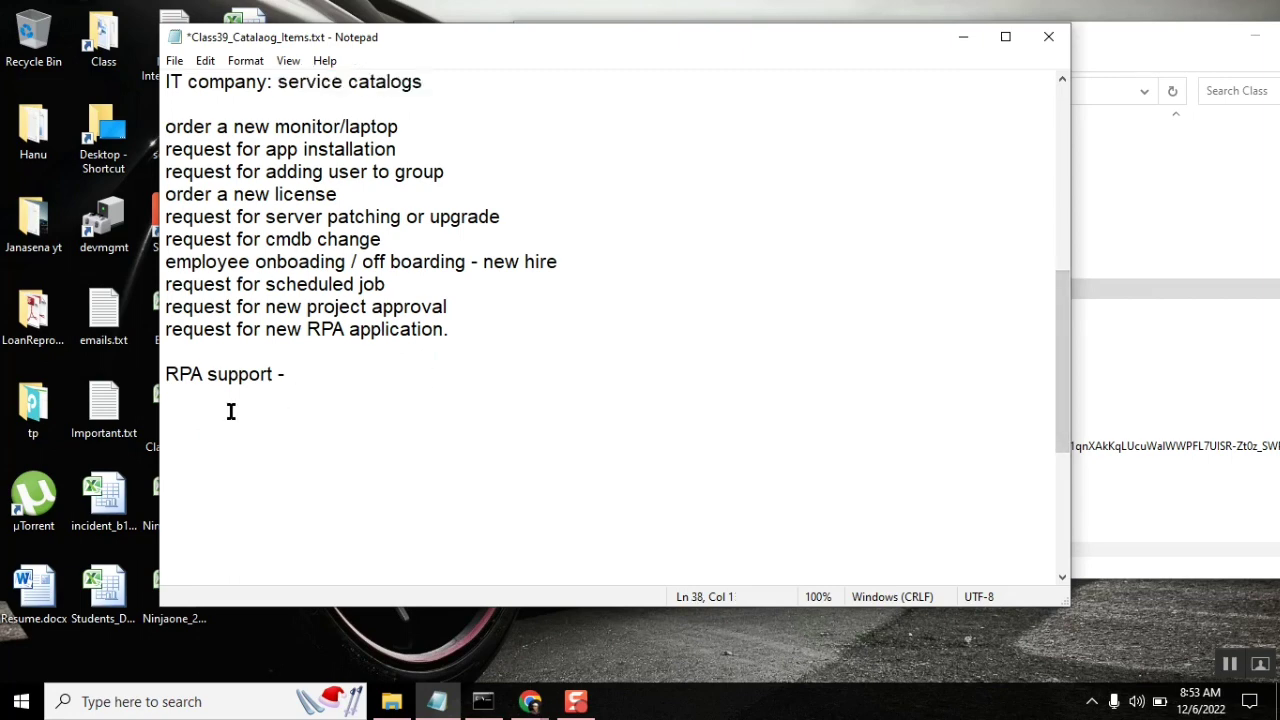
pyautogui.write('implemention:')
pyautogui.press('Return')
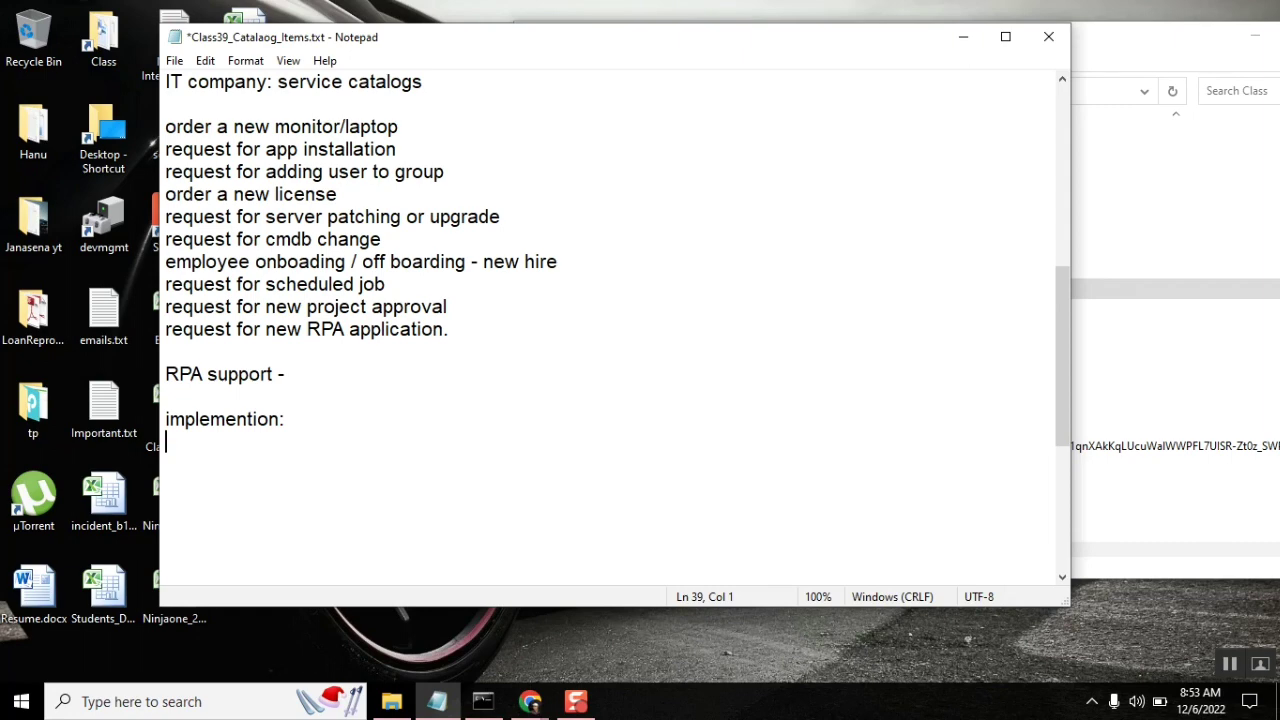
pyautogui.write('5:')
# Add the '3 :' and 'grc' lines under the implemention heading.
pyautogui.press('Return')
pyautogui.write('3 :')
pyautogui.press('BackSpace')
pyautogui.write(':')
pyautogui.press('Return')
pyautogui.write('grc')
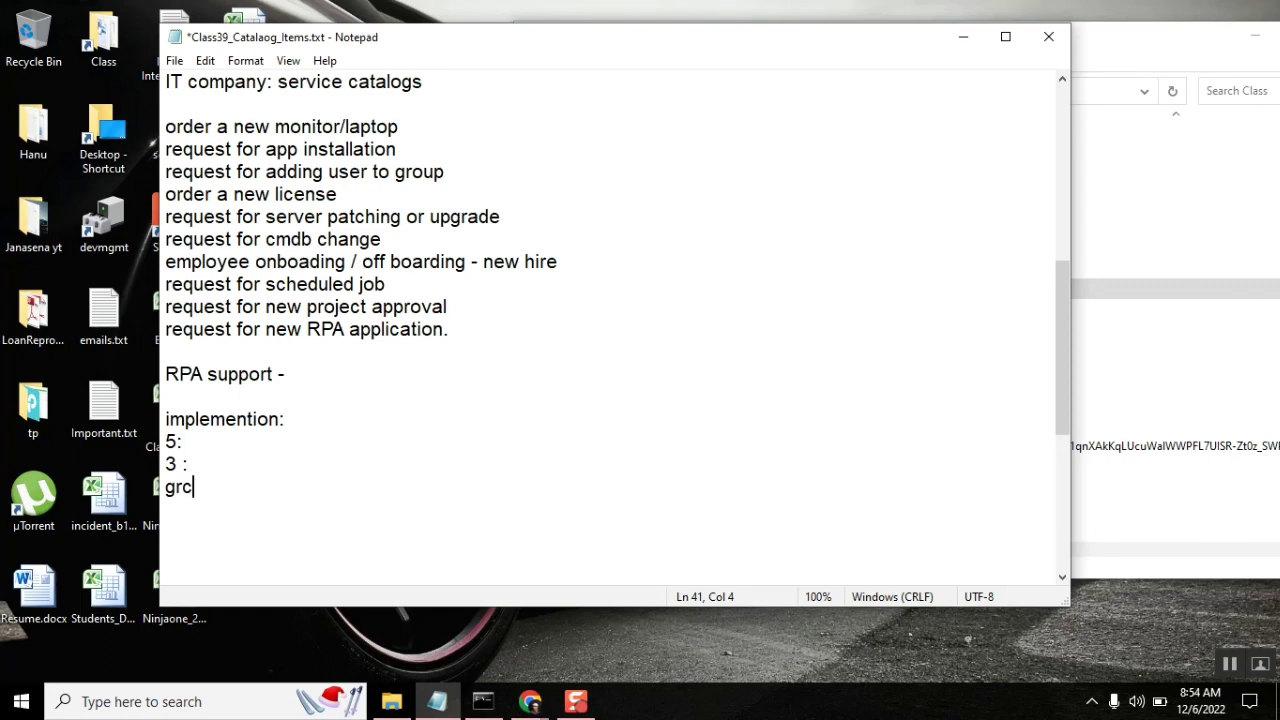
# Select the 5: and 3 entries, then the whole implemention block through grc.
pyautogui.doubleClick(166, 443)
pyautogui.doubleClick(170, 465)
pyautogui.click(287, 418)
pyautogui.click(165, 419)
pyautogui.keyDown('shift'); pyautogui.click(200, 487); pyautogui.keyUp('shift')
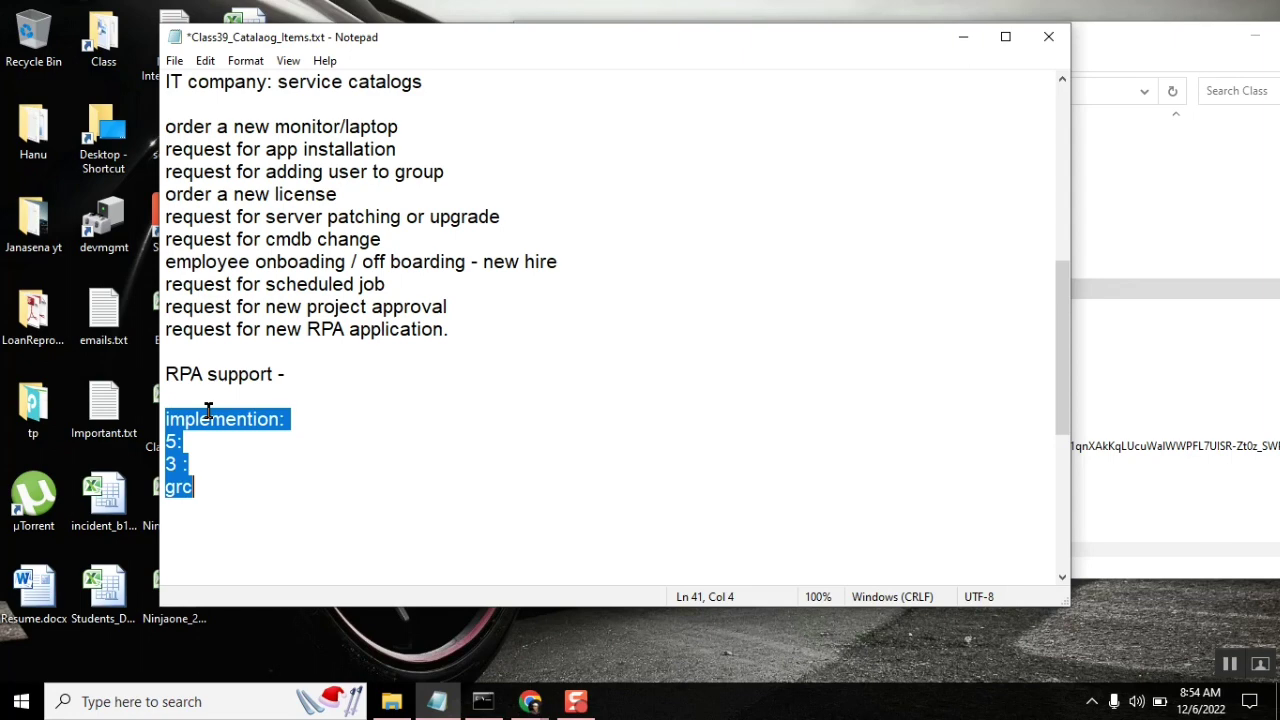
# Append 'Governance Risk Complaince' to the end of the implemention: line.
pyautogui.click(317, 418)
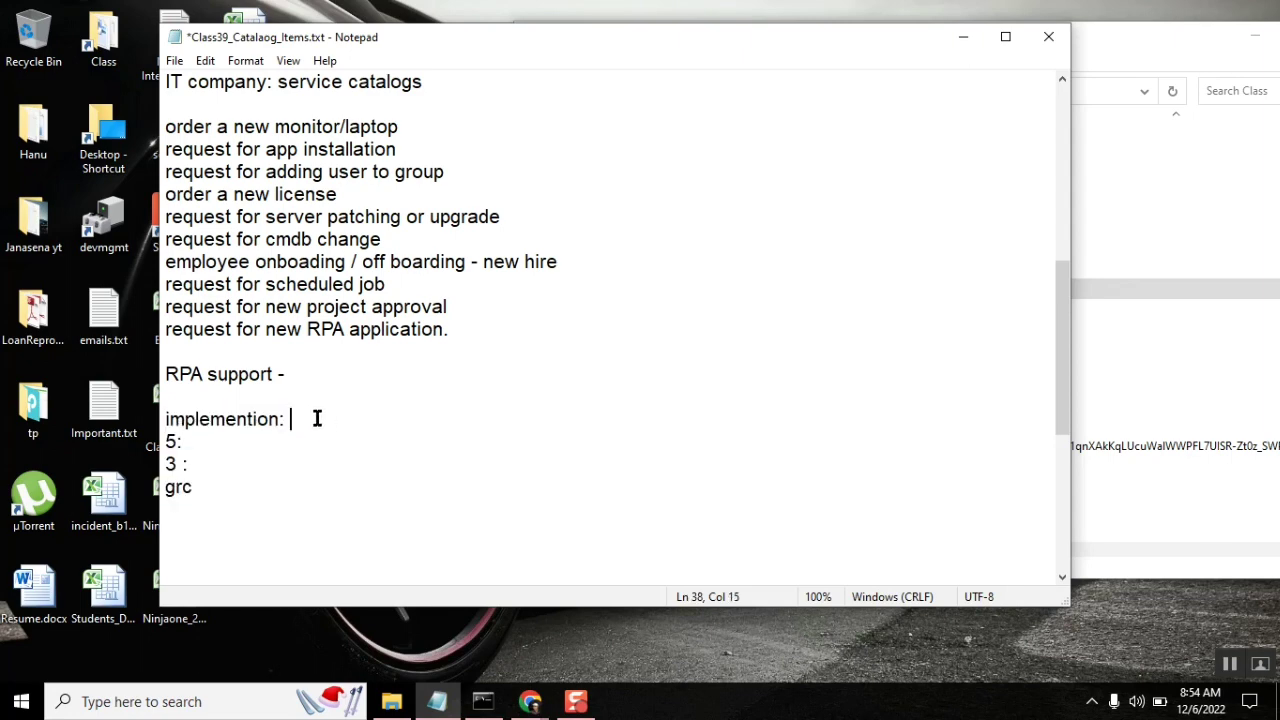
pyautogui.write('Governa')
pyautogui.press('BackSpace')
pyautogui.write('nance Risk Co')
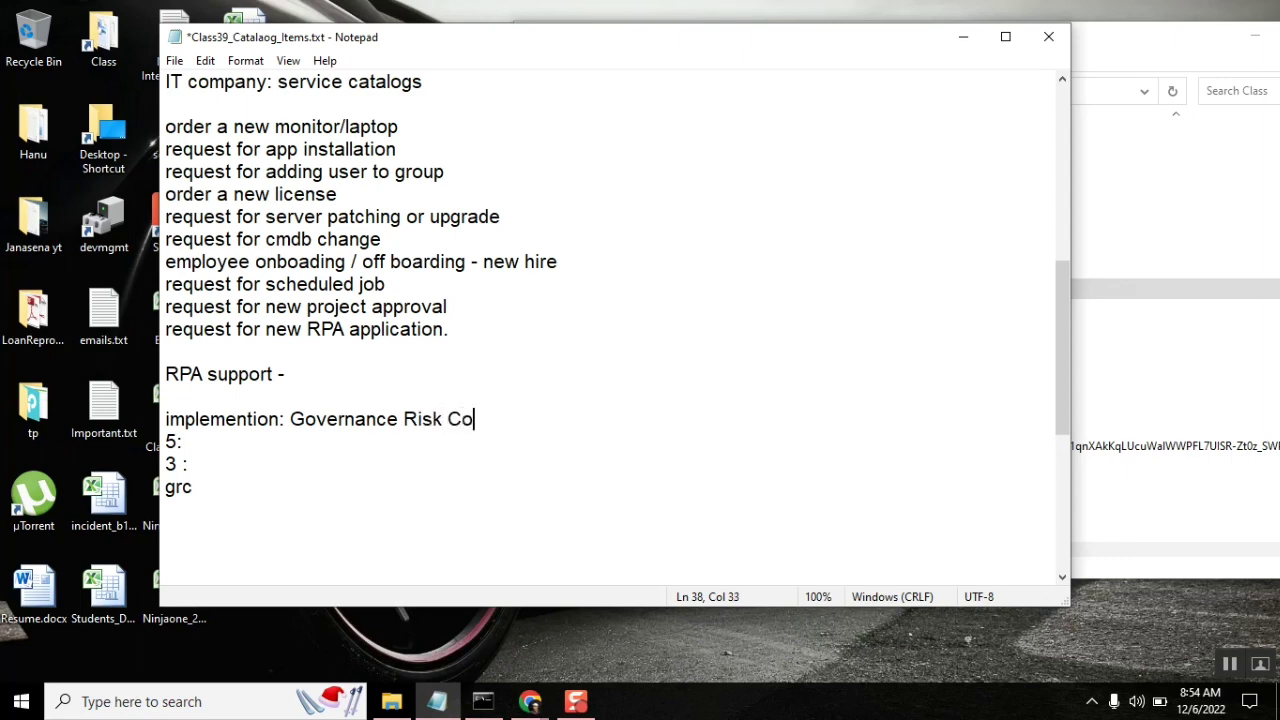
pyautogui.write('mplaince')
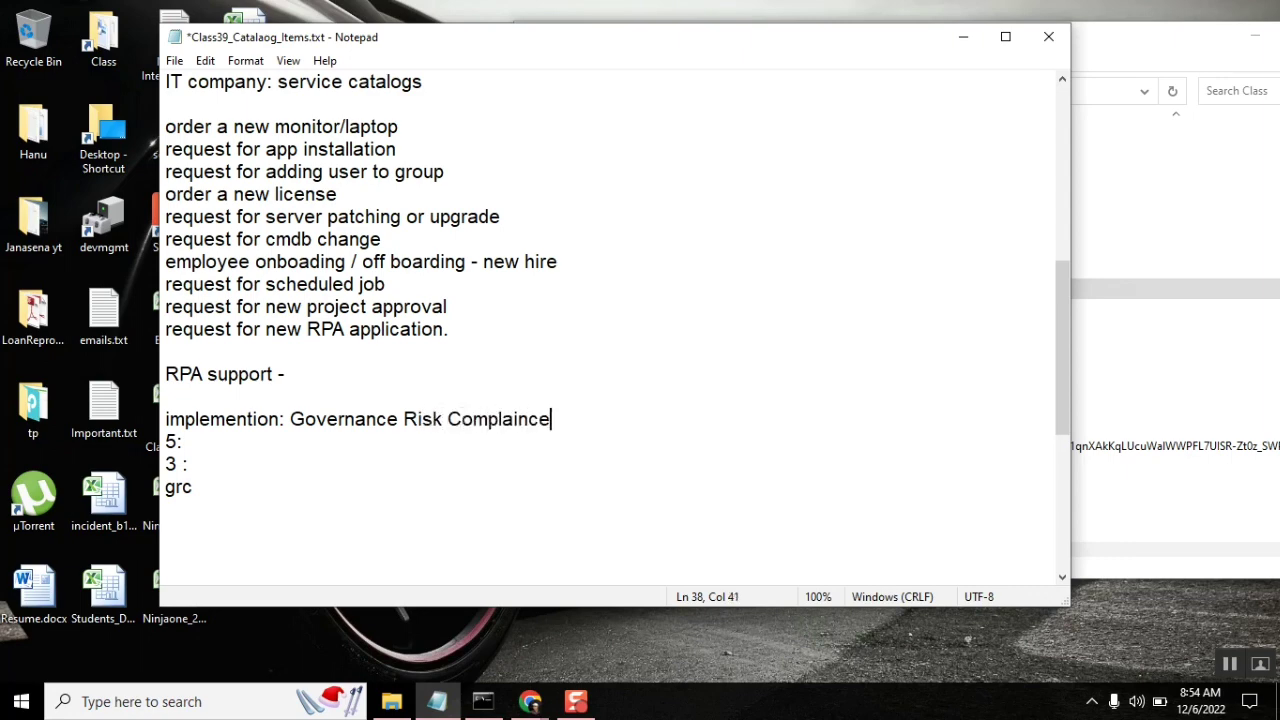
# Highlight the new phrase, then the words Risk, Complaince and Governance in turn.
pyautogui.hotkey('shift', 'Left')
pyautogui.hotkey('shift', 'Left')
pyautogui.hotkey('shift', 'Left')
pyautogui.hotkey('shift', 'Left')
pyautogui.hotkey('shift', 'Left')
pyautogui.hotkey('shift', 'Left')
pyautogui.hotkey('shift', 'Left')
pyautogui.hotkey('shift', 'Left')
pyautogui.hotkey('shift', 'Left')
pyautogui.hotkey('shift', 'Left')
pyautogui.hotkey('shift', 'Left')
pyautogui.hotkey('shift', 'Left')
pyautogui.hotkey('shift', 'Left')
pyautogui.hotkey('shift', 'Left')
pyautogui.hotkey('shift', 'Left')
pyautogui.hotkey('shift', 'Left')
pyautogui.hotkey('shift', 'Left')
pyautogui.hotkey('shift', 'Left')
pyautogui.hotkey('shift', 'Left')
pyautogui.hotkey('shift', 'Left')
pyautogui.hotkey('shift', 'Left')
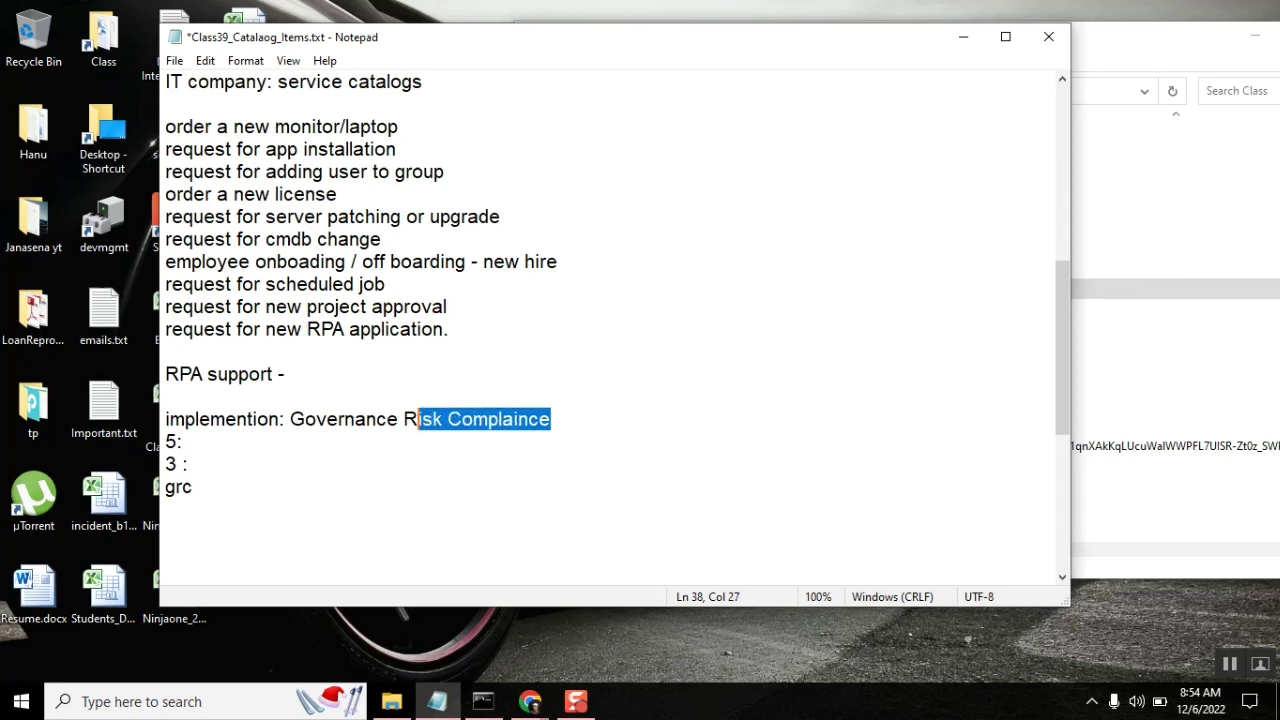
pyautogui.hotkey('shift', 'Left')
pyautogui.hotkey('shift', 'Left')
pyautogui.hotkey('shift', 'Left')
pyautogui.hotkey('shift', 'Left')
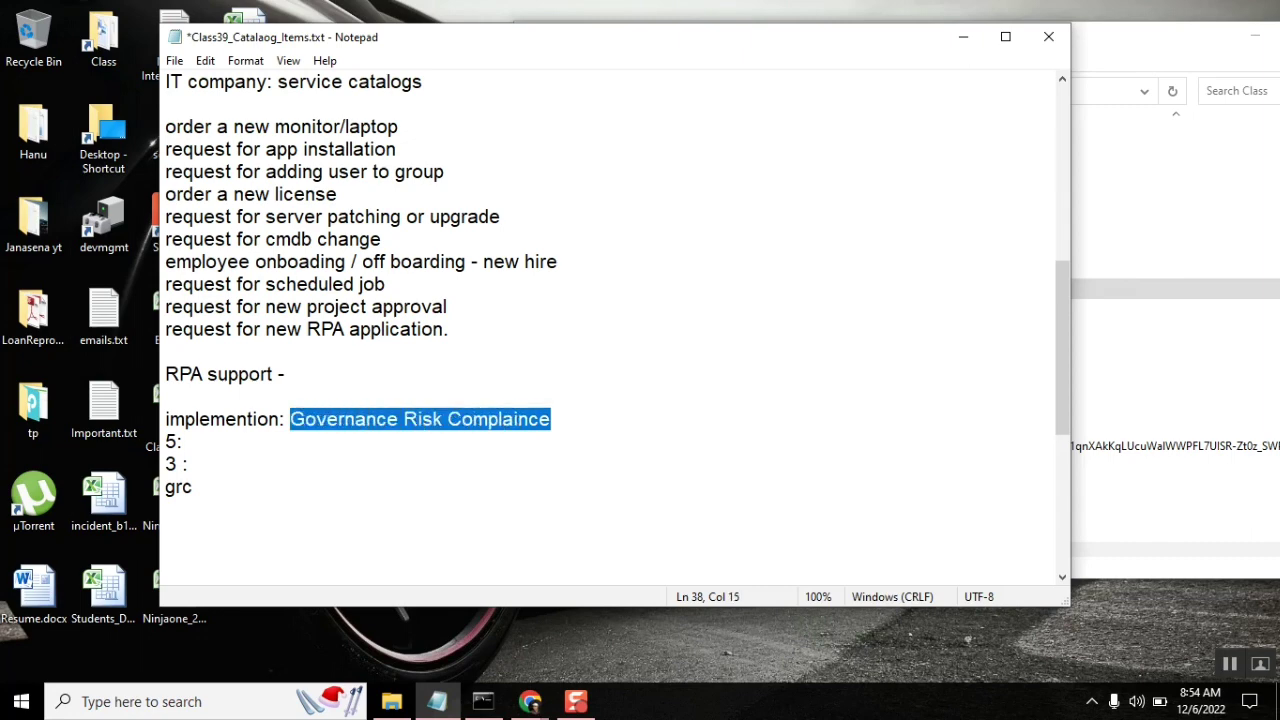
pyautogui.click(579, 428)
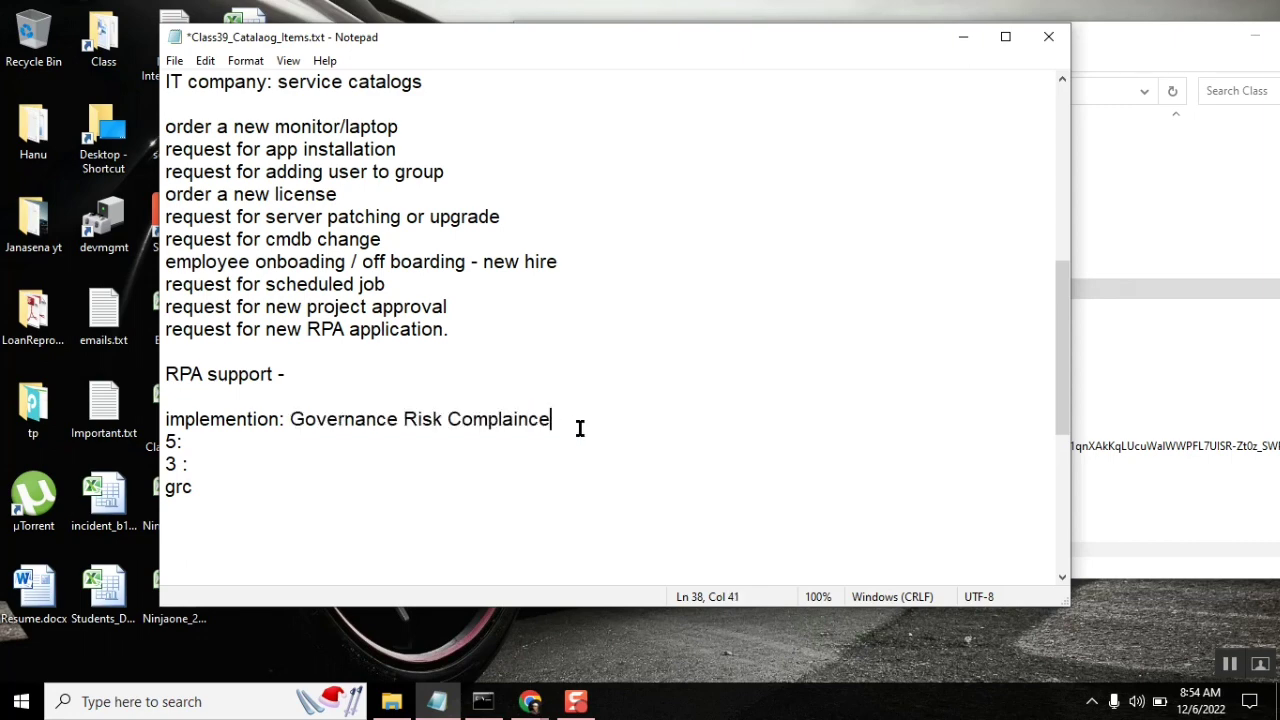
pyautogui.keyDown('shift'); pyautogui.click(285, 420); pyautogui.keyUp('shift')
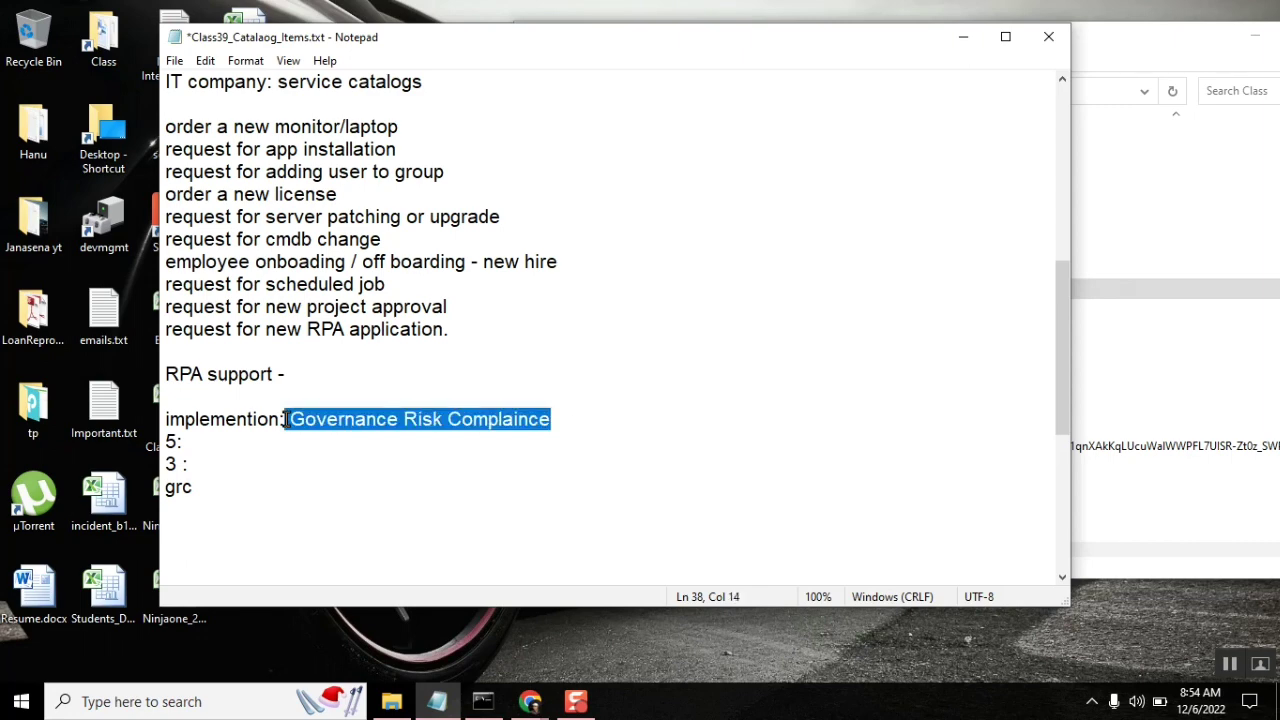
pyautogui.doubleClick(424, 421)
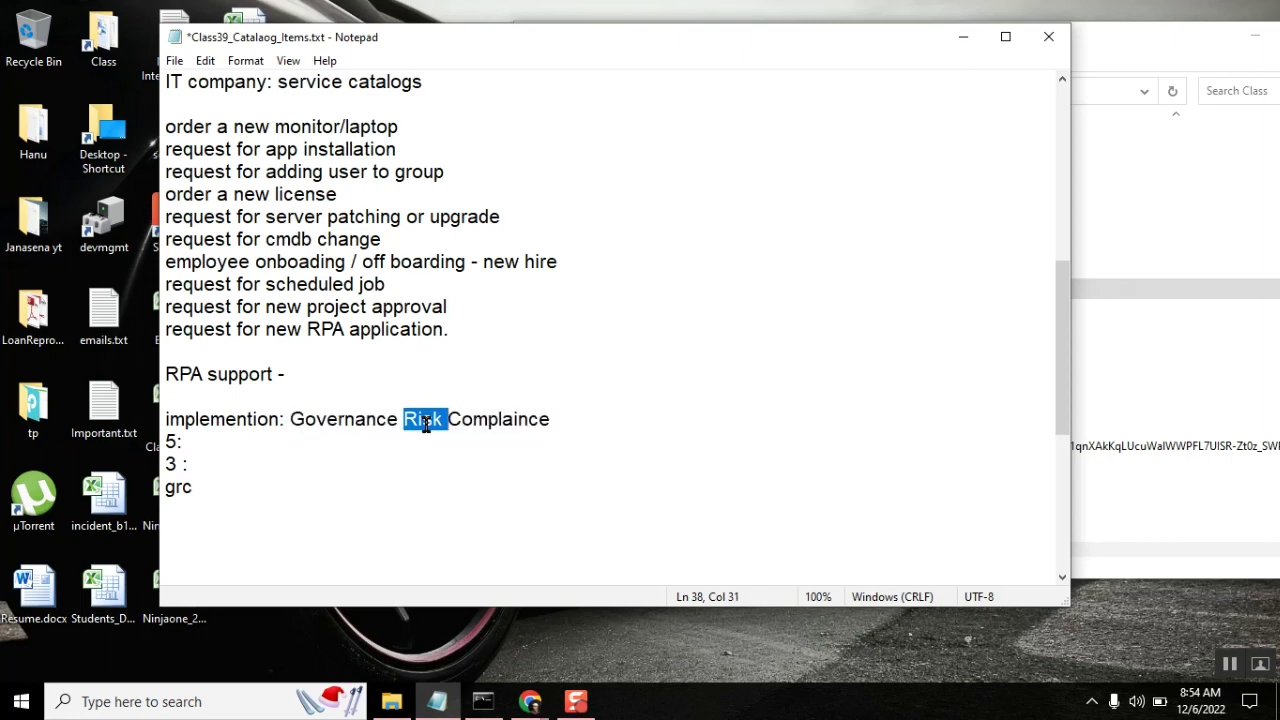
pyautogui.doubleClick(515, 421)
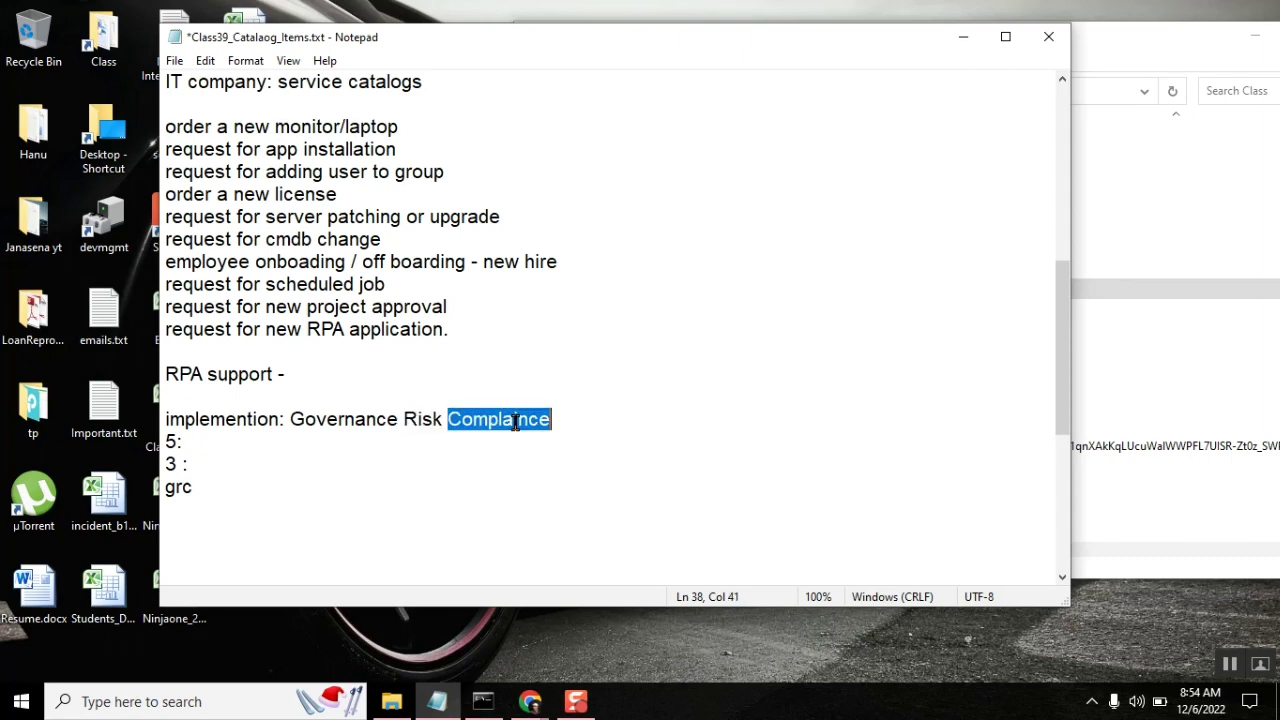
pyautogui.doubleClick(368, 421)
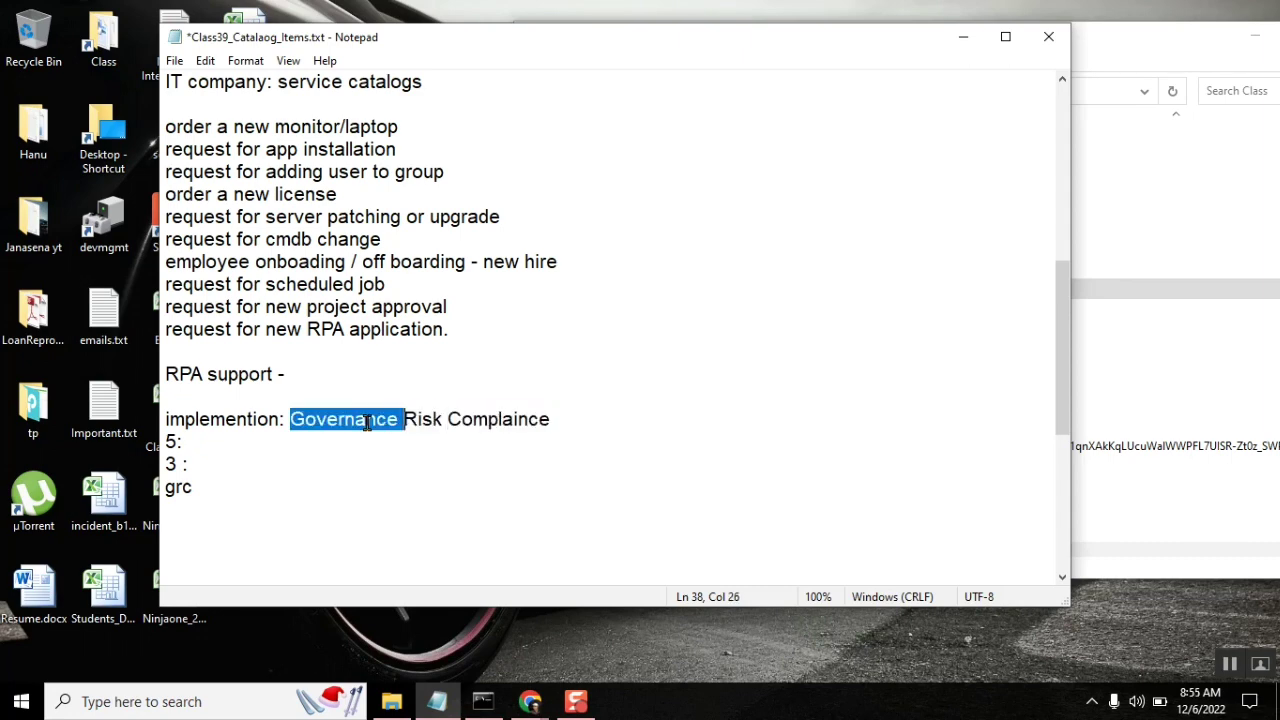
pyautogui.click(291, 419)
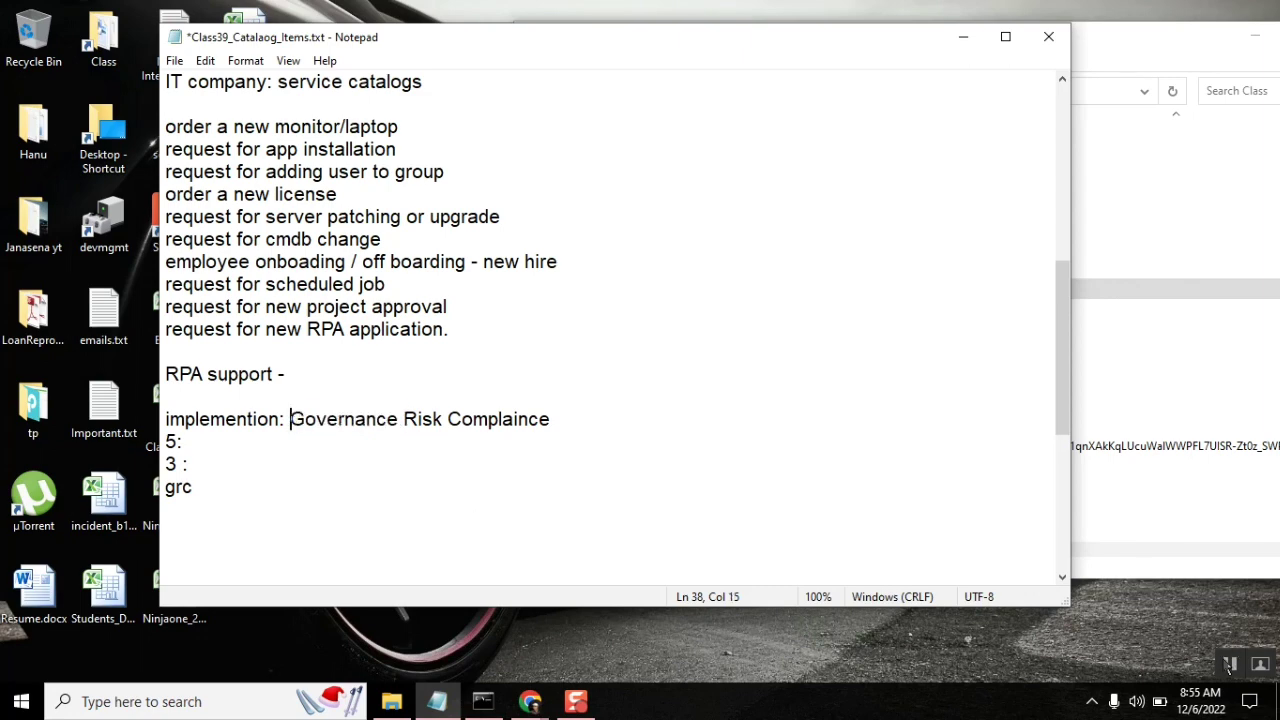
# After glancing at Google Meet, reselect the 'Governance Risk Complaince' phrase in the notes.
pyautogui.hotkey('alt', 'Tab')
pyautogui.hotkey('alt', 'Tab')
pyautogui.click(342, 419)
pyautogui.press('Left')
pyautogui.press('Left')
pyautogui.press('Left')
pyautogui.press('Left')
pyautogui.press('Left')
pyautogui.keyDown('shift'); pyautogui.click(553, 422); pyautogui.keyUp('shift')
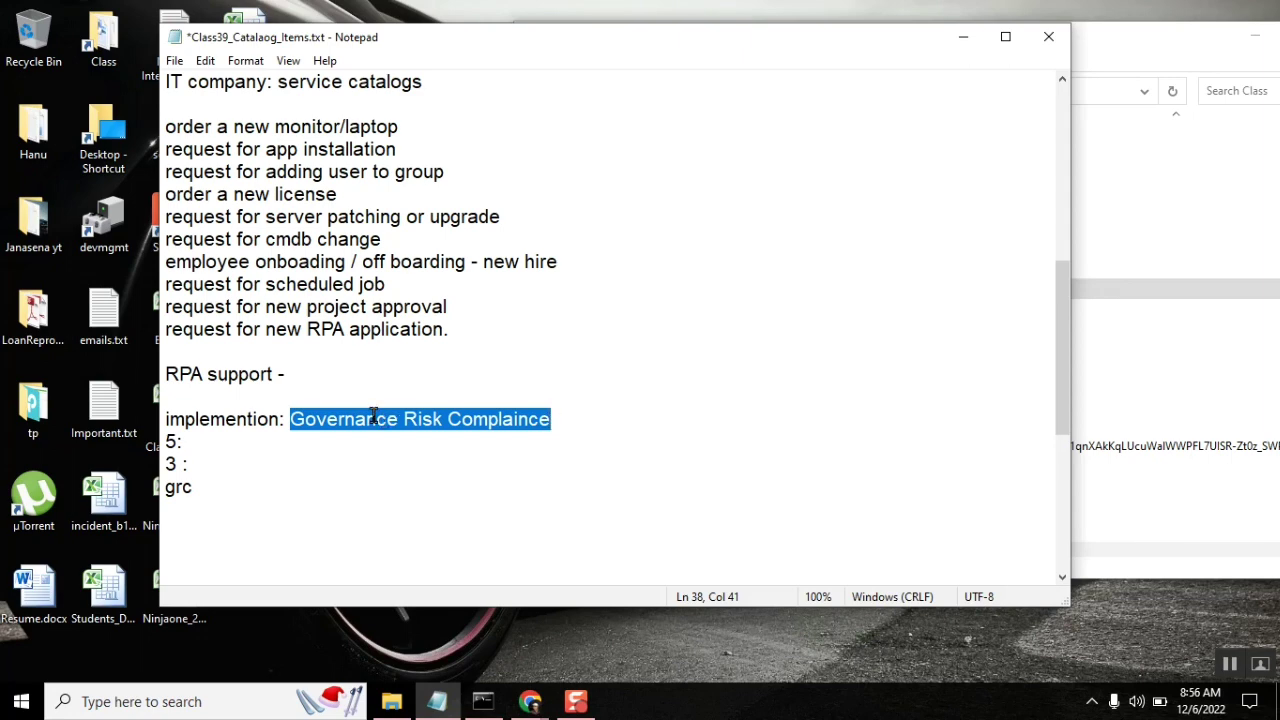
pyautogui.click(291, 420)
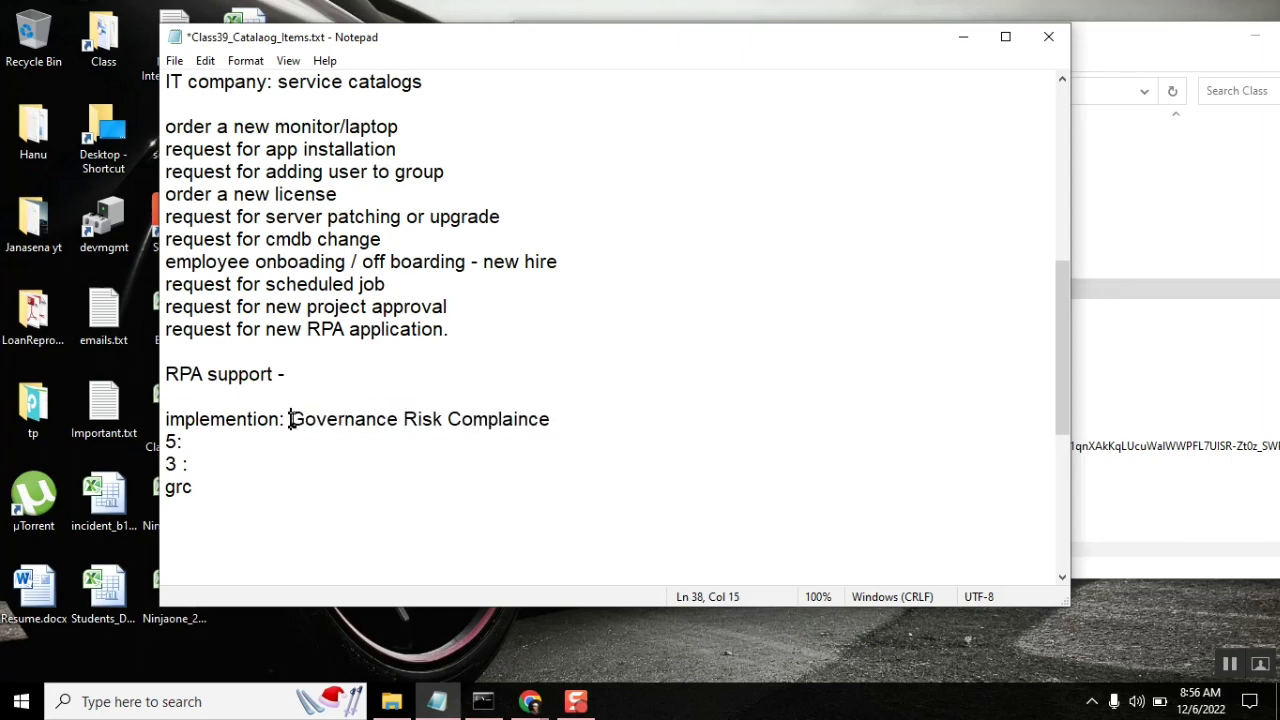
pyautogui.keyDown('shift'); pyautogui.click(553, 422); pyautogui.keyUp('shift')
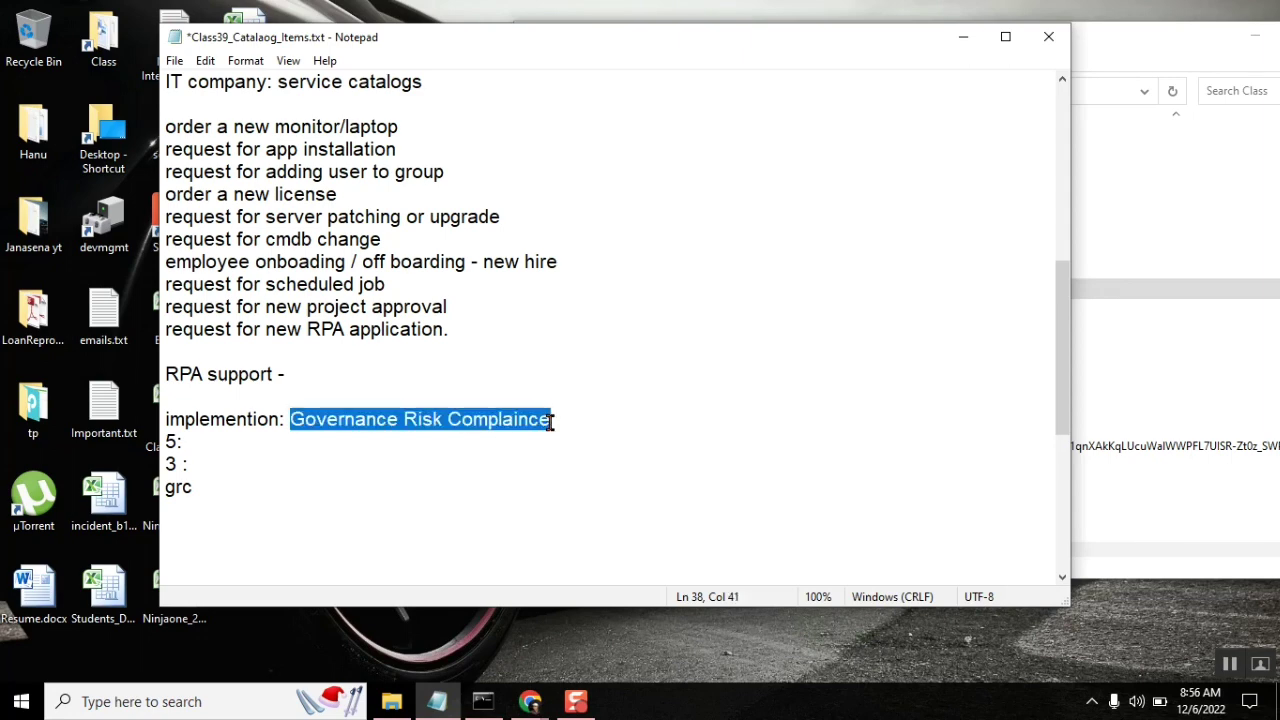
# Scroll up and select the phase 1 through phase 4 lines.
pyautogui.click(1061, 84)
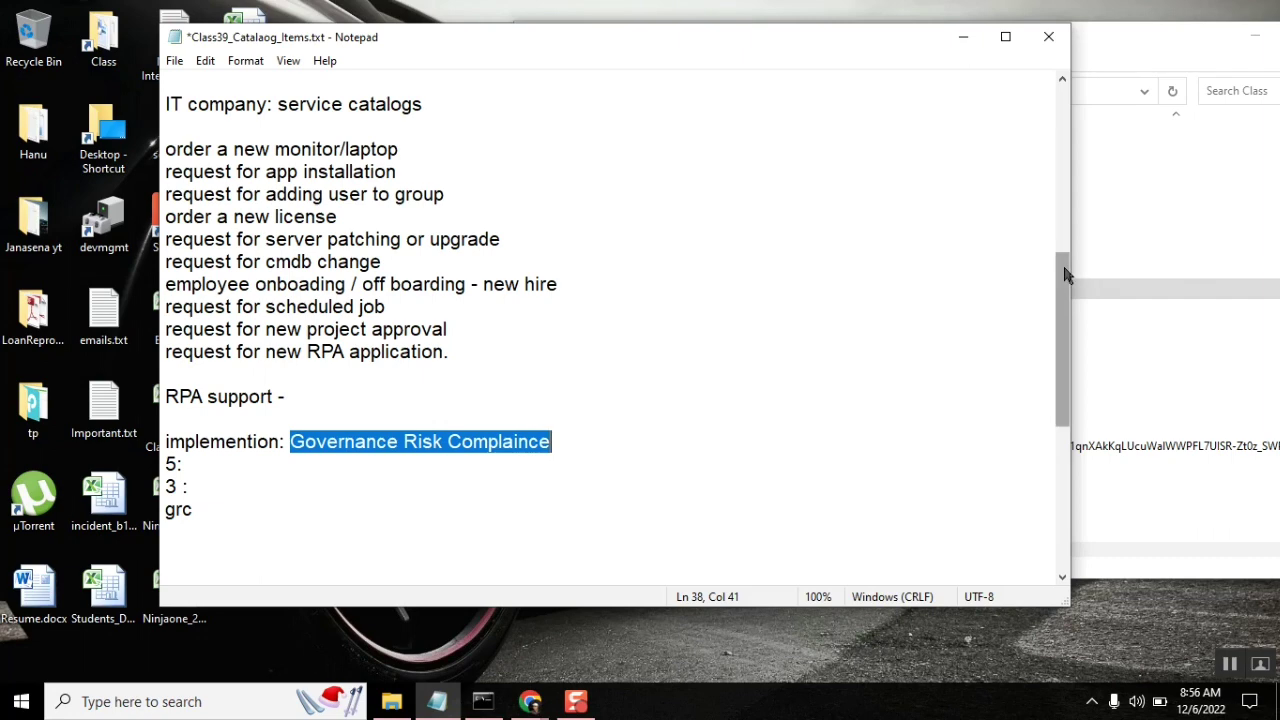
pyautogui.moveTo(1066, 275); pyautogui.dragTo(1033, 72)
pyautogui.click(256, 343)
pyautogui.click(164, 259)
pyautogui.keyDown('shift'); pyautogui.click(254, 329); pyautogui.keyUp('shift')
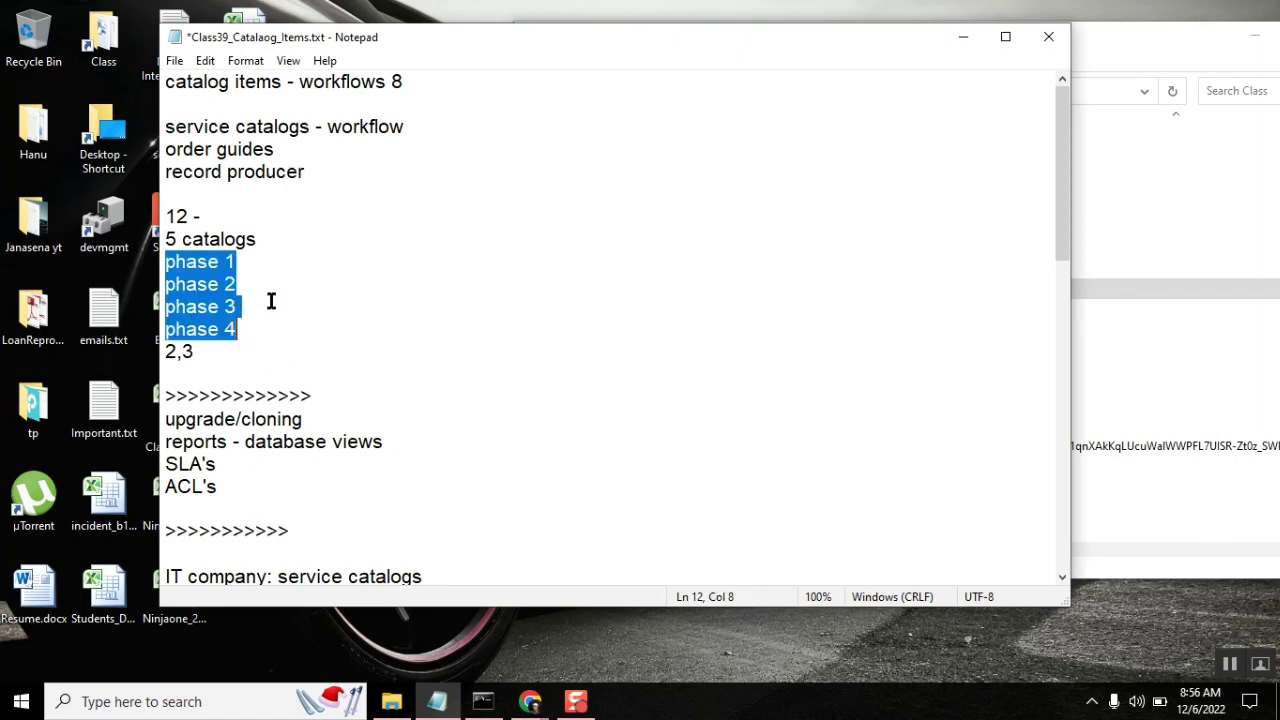
# Type '- itsm & sn development' after '5 catalogs', then cut it back out.
pyautogui.click(282, 239)
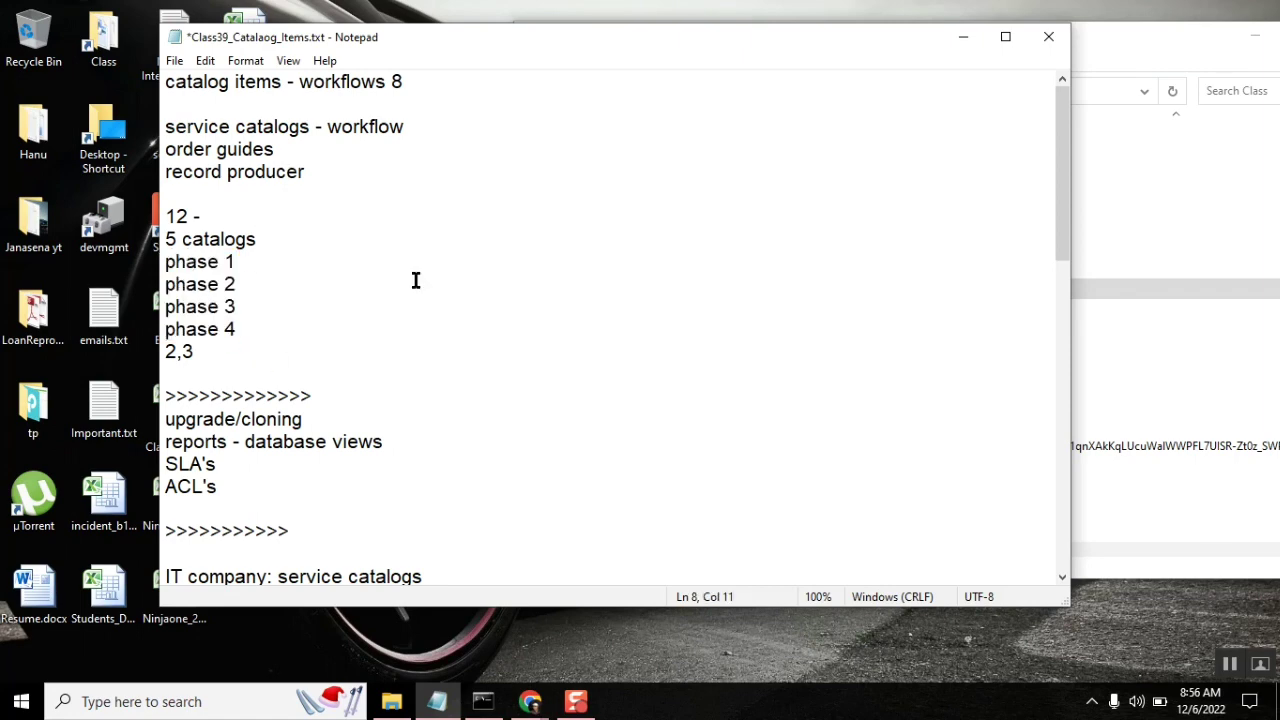
pyautogui.write('- itsm & sn')
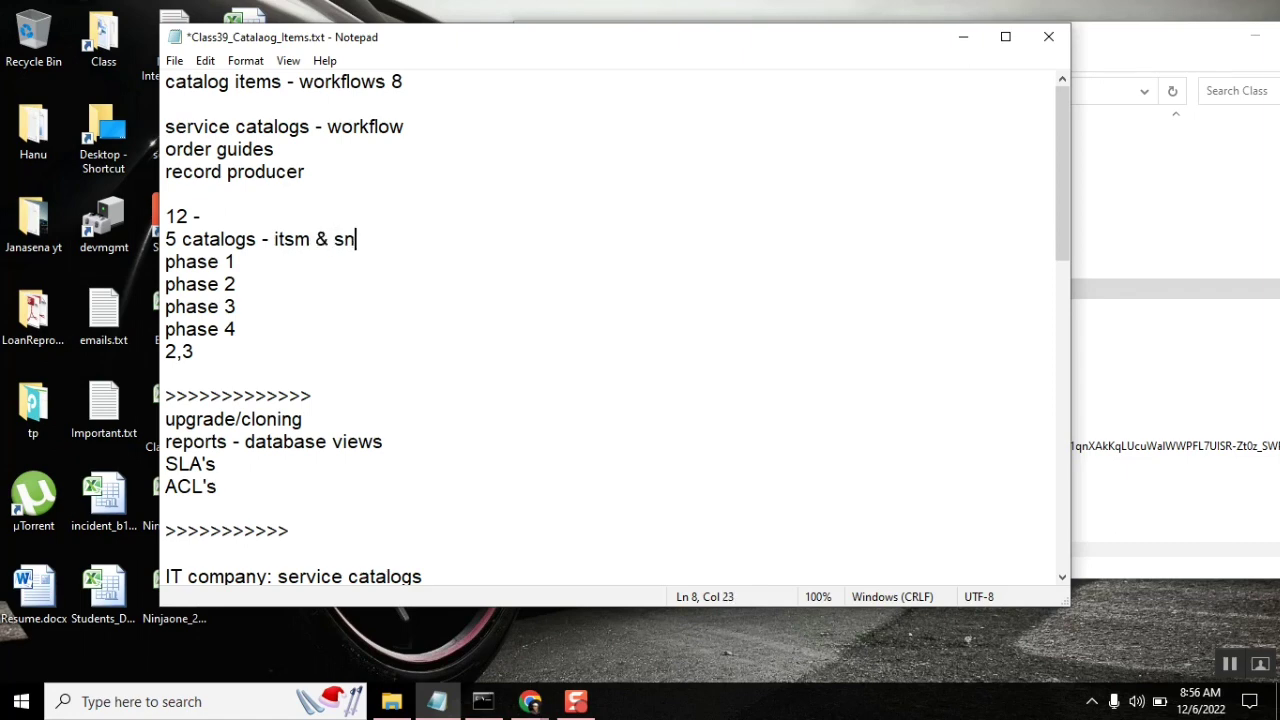
pyautogui.write(' development')
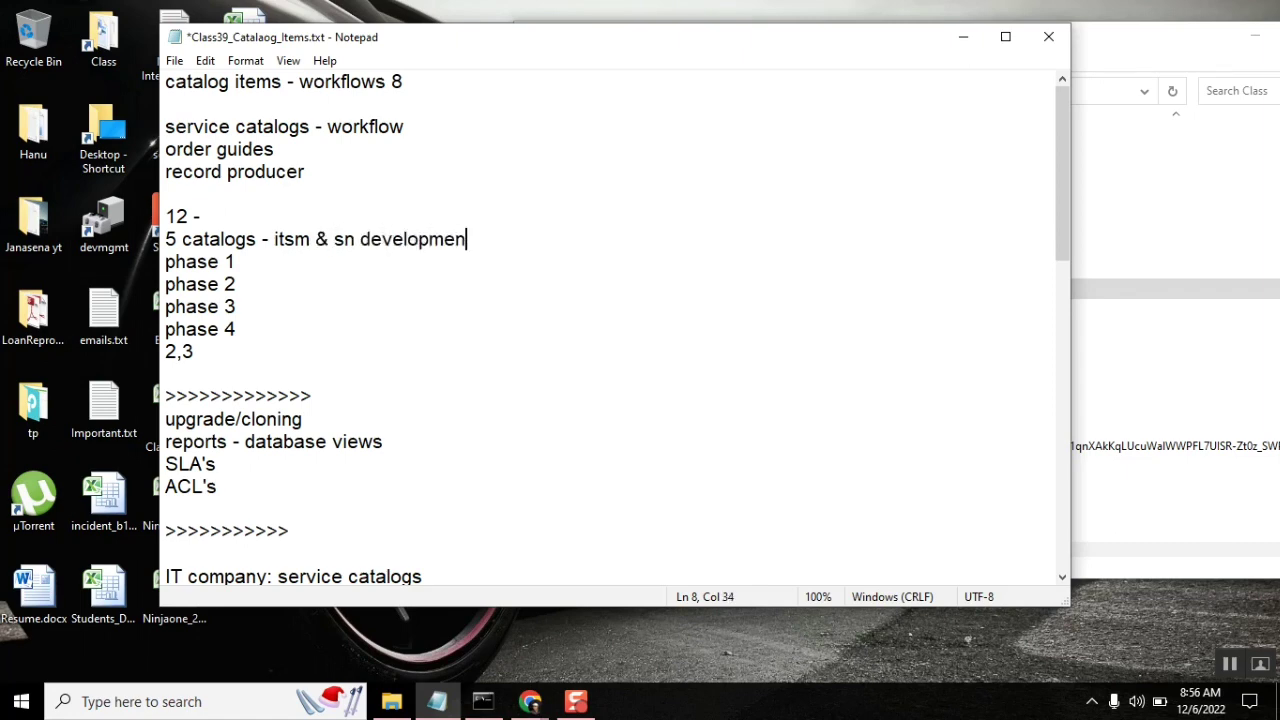
pyautogui.keyDown('shift'); pyautogui.click(274, 244); pyautogui.keyUp('shift')
pyautogui.hotkey('ctrl', 'c')
pyautogui.press('BackSpace')
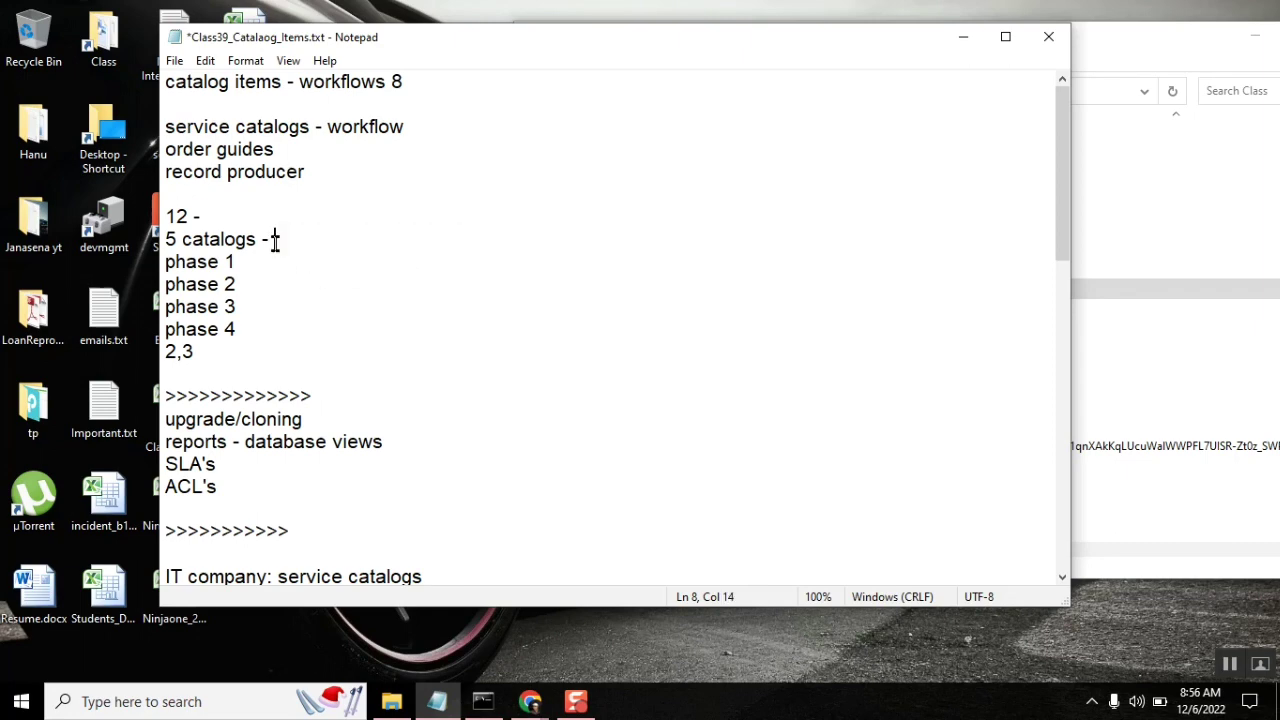
# Paste 'itsm & sn development' onto a new line above the separator below ACL's.
pyautogui.click(417, 520)
pyautogui.press('Home')
pyautogui.press('Return')
pyautogui.press('Up')
pyautogui.hotkey('ctrl', 'v')
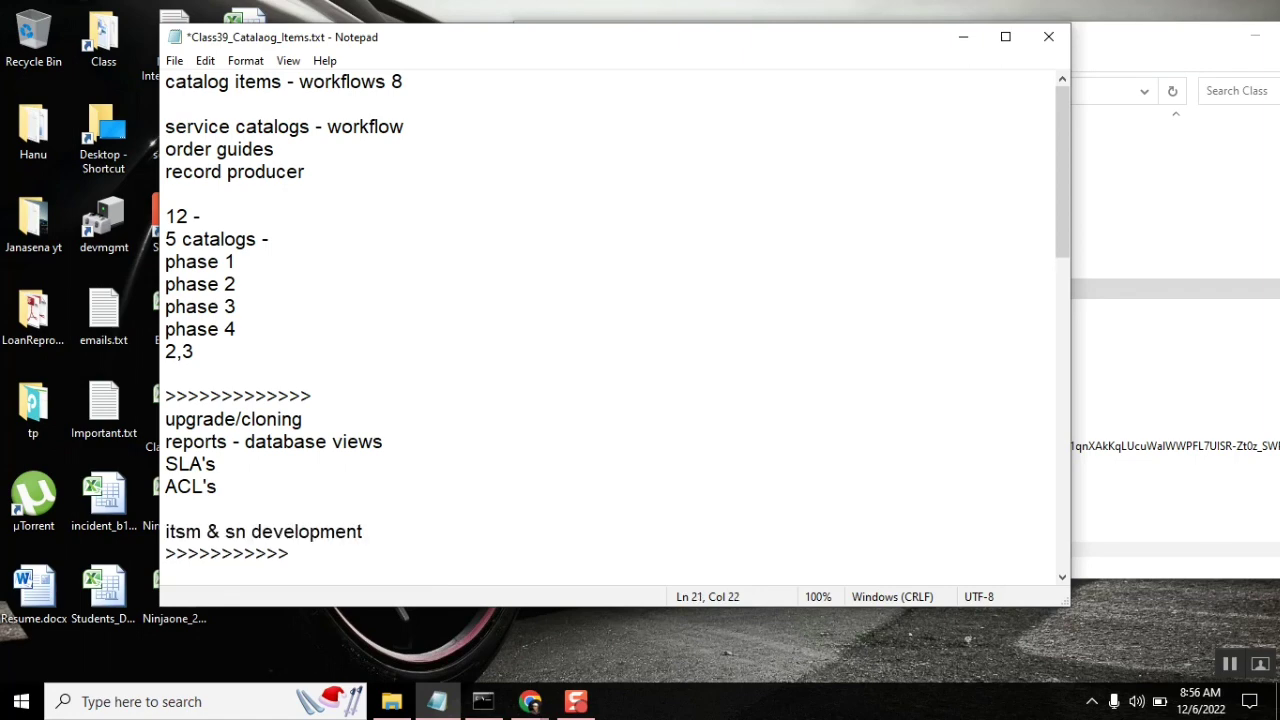
pyautogui.click(202, 532)
pyautogui.keyDown('shift'); pyautogui.click(166, 538); pyautogui.keyUp('shift')
pyautogui.moveTo(530, 701)
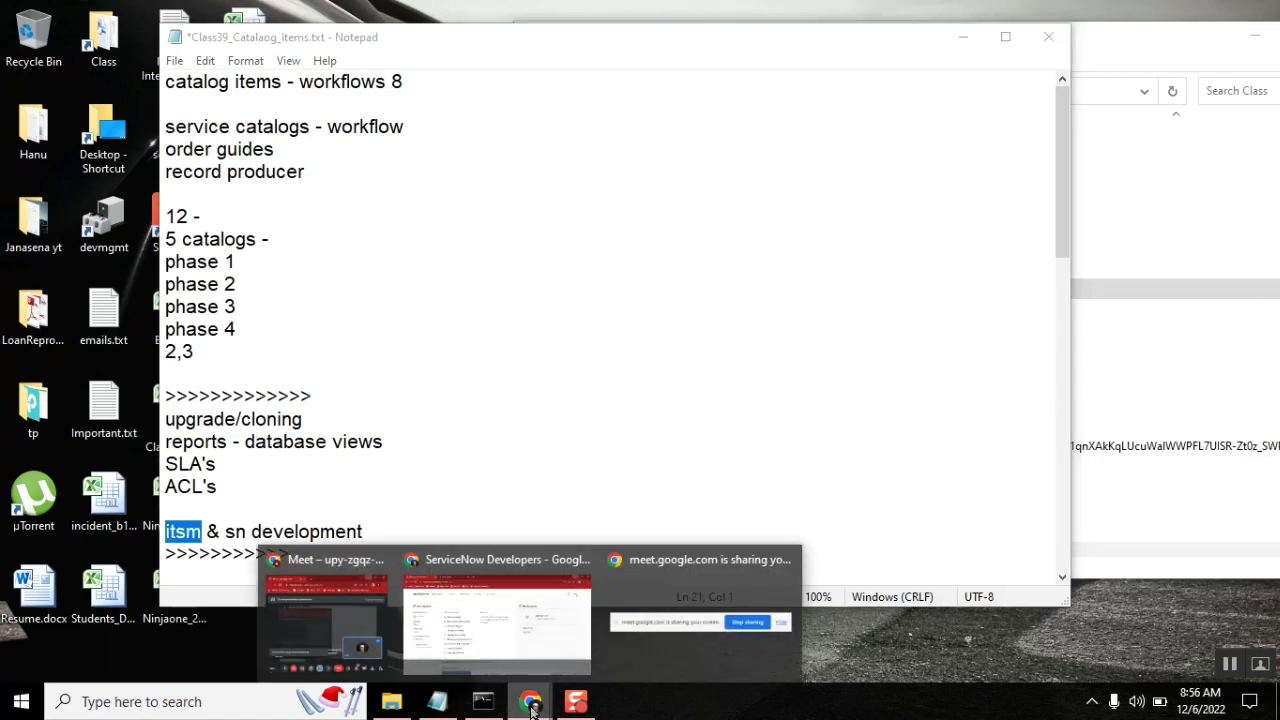
pyautogui.click(290, 574)
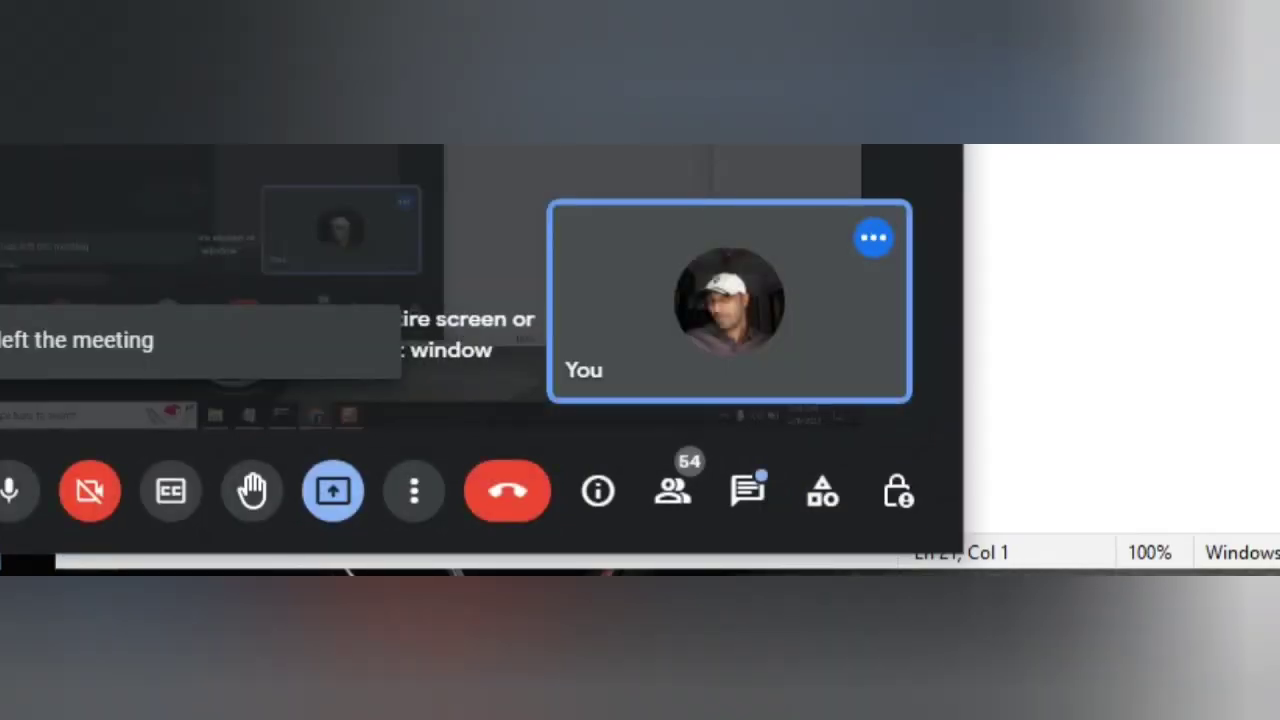
pyautogui.hotkey('alt', 'Tab')
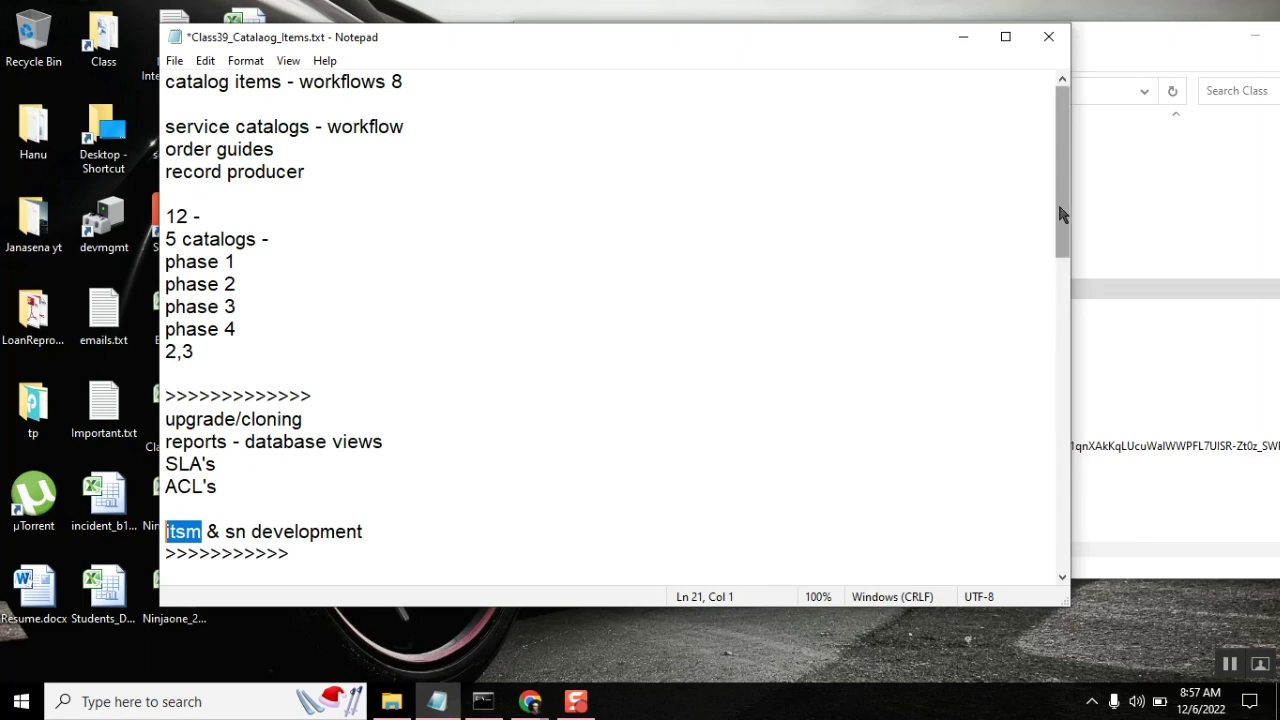
# Scroll down and append '- agile 2.0' to the implementation line.
pyautogui.moveTo(1062, 214); pyautogui.dragTo(1060, 300)
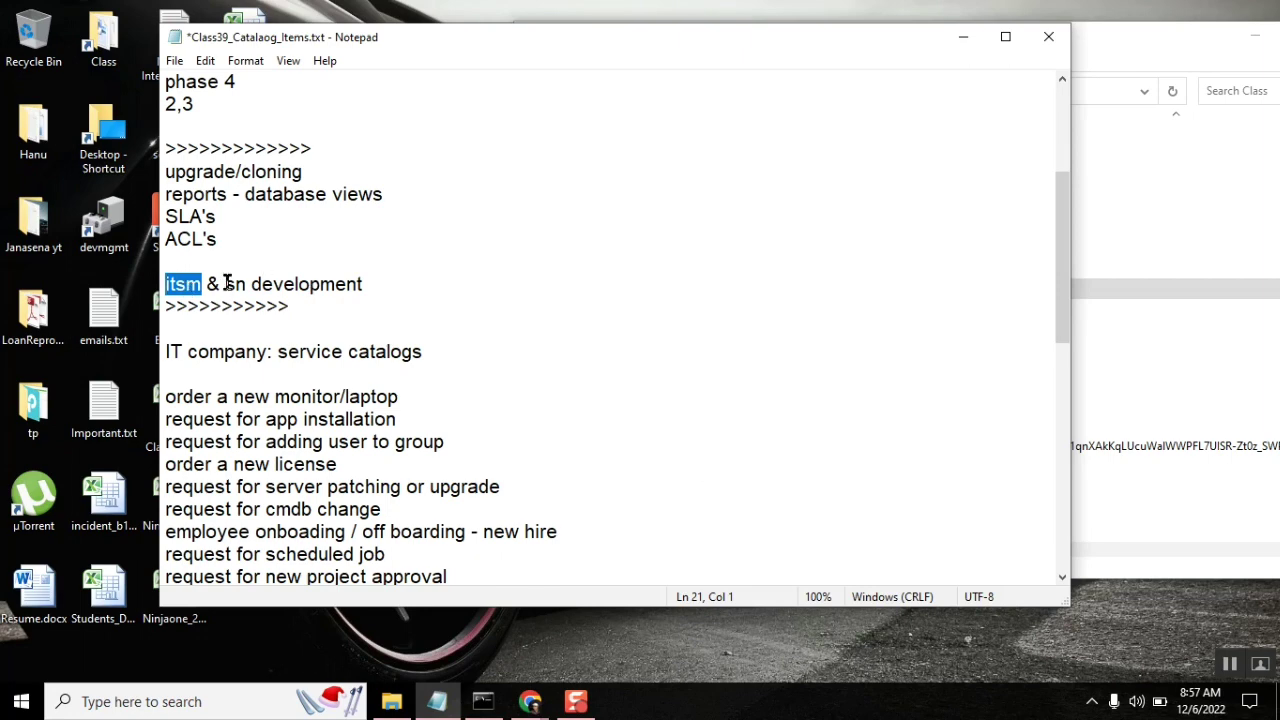
pyautogui.moveTo(1063, 210); pyautogui.dragTo(1063, 305)
pyautogui.click(287, 424)
pyautogui.click(603, 426)
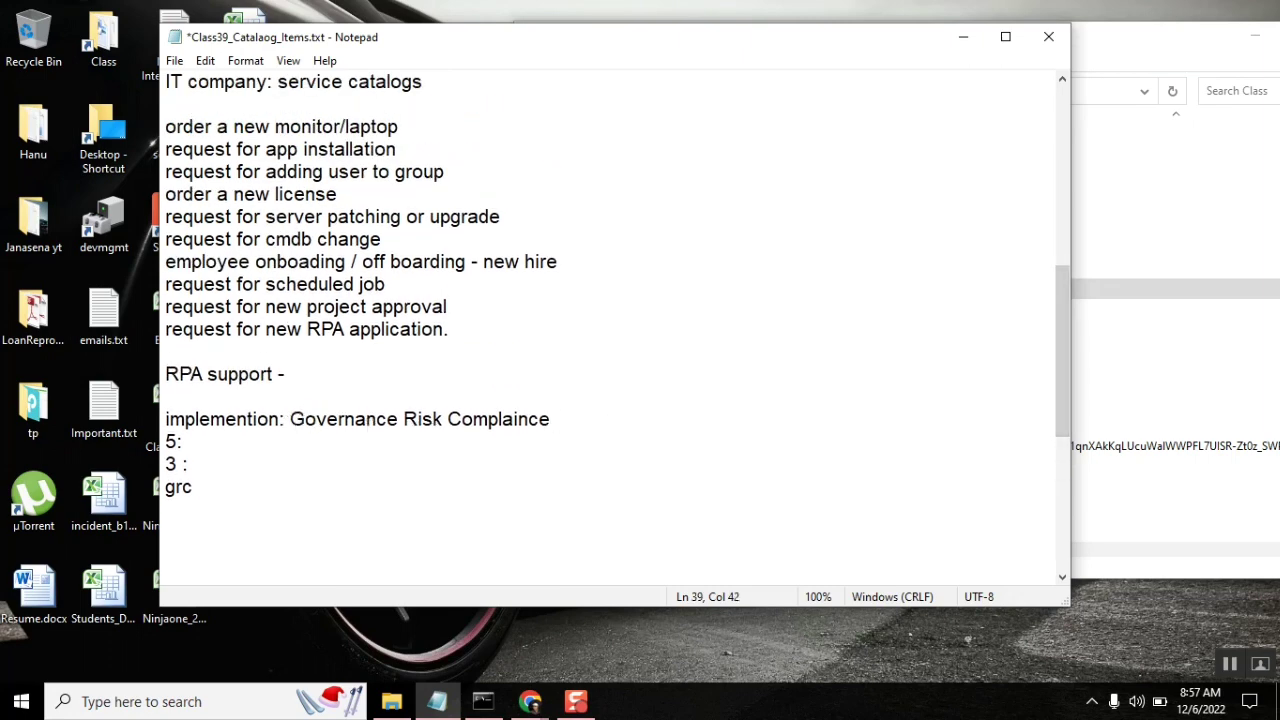
pyautogui.write('- agile 2.0')
# Highlight the new agile 2.0 text, then the 5: entry and the word Risk.
pyautogui.hotkey('shift', 'Left')
pyautogui.hotkey('shift', 'Left')
pyautogui.hotkey('shift', 'Left')
pyautogui.hotkey('shift', 'Left')
pyautogui.hotkey('shift', 'Left')
pyautogui.hotkey('shift', 'Left')
pyautogui.hotkey('shift', 'Left')
pyautogui.hotkey('shift', 'Left')
pyautogui.hotkey('shift', 'Left')
pyautogui.hotkey('shift', 'Left')
pyautogui.hotkey('shift', 'Left')
pyautogui.hotkey('shift', 'Left')
pyautogui.hotkey('shift', 'Left')
pyautogui.hotkey('shift', 'Left')
pyautogui.hotkey('shift', 'Left')
pyautogui.hotkey('shift', 'Left')
pyautogui.hotkey('shift', 'Left')
pyautogui.hotkey('shift', 'Left')
pyautogui.hotkey('shift', 'Left')
pyautogui.hotkey('shift', 'Left')
pyautogui.hotkey('shift', 'Left')
pyautogui.hotkey('shift', 'Left')
pyautogui.hotkey('shift', 'Left')
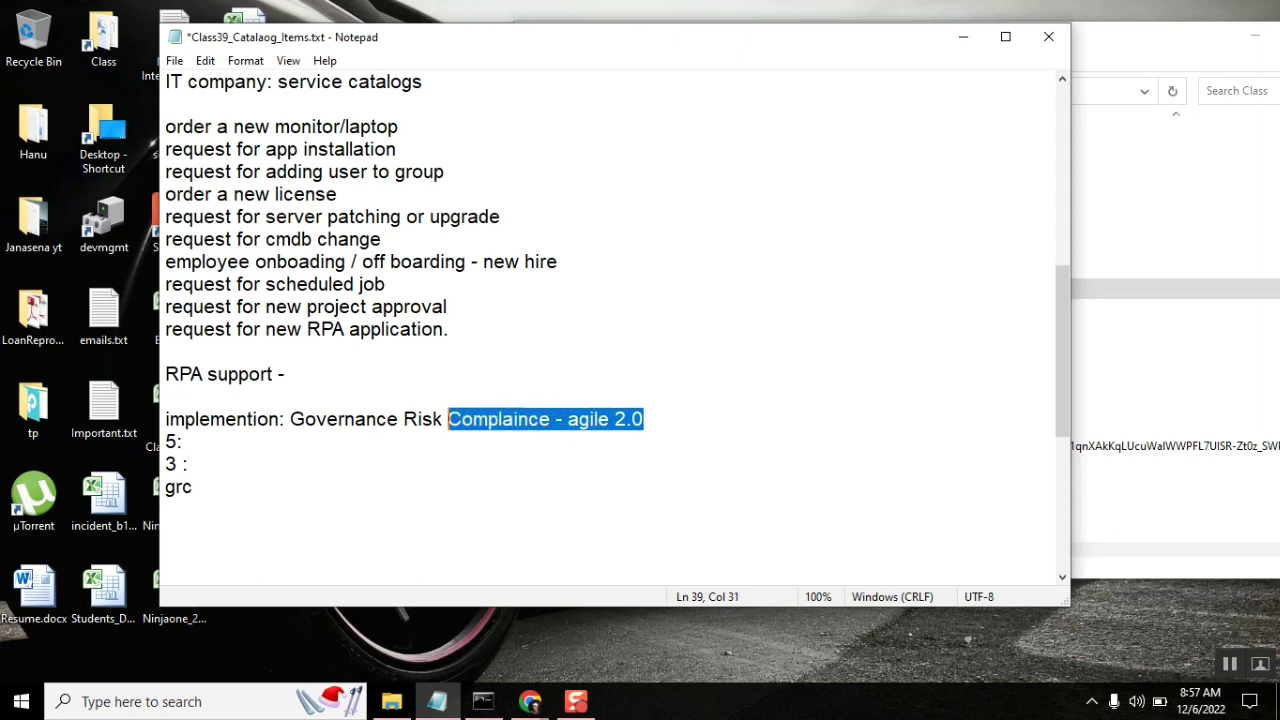
pyautogui.hotkey('shift', 'Left')
pyautogui.hotkey('shift', 'Left')
pyautogui.hotkey('shift', 'Left')
pyautogui.hotkey('shift', 'Left')
pyautogui.hotkey('shift', 'Left')
pyautogui.hotkey('shift', 'Left')
pyautogui.hotkey('shift', 'Left')
pyautogui.hotkey('shift', 'Left')
pyautogui.hotkey('shift', 'Left')
pyautogui.hotkey('shift', 'Left')
pyautogui.hotkey('shift', 'Left')
pyautogui.hotkey('shift', 'Left')
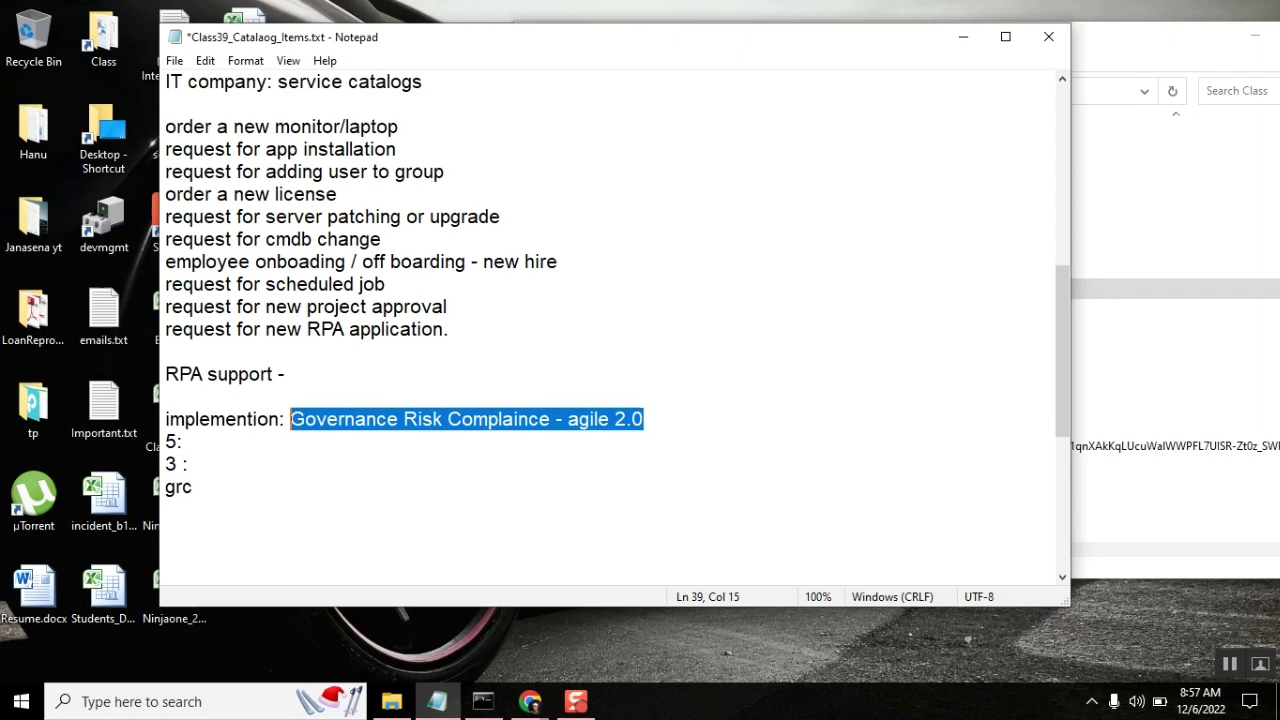
pyautogui.click(651, 423)
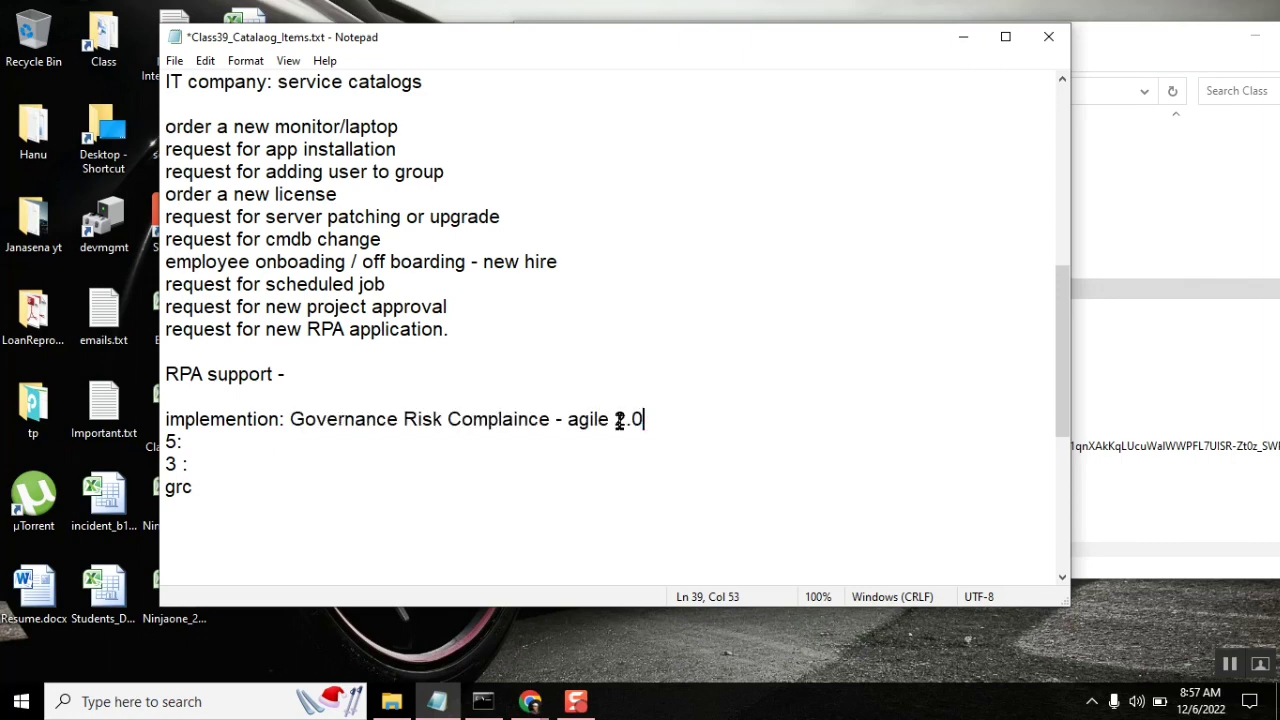
pyautogui.click(296, 422)
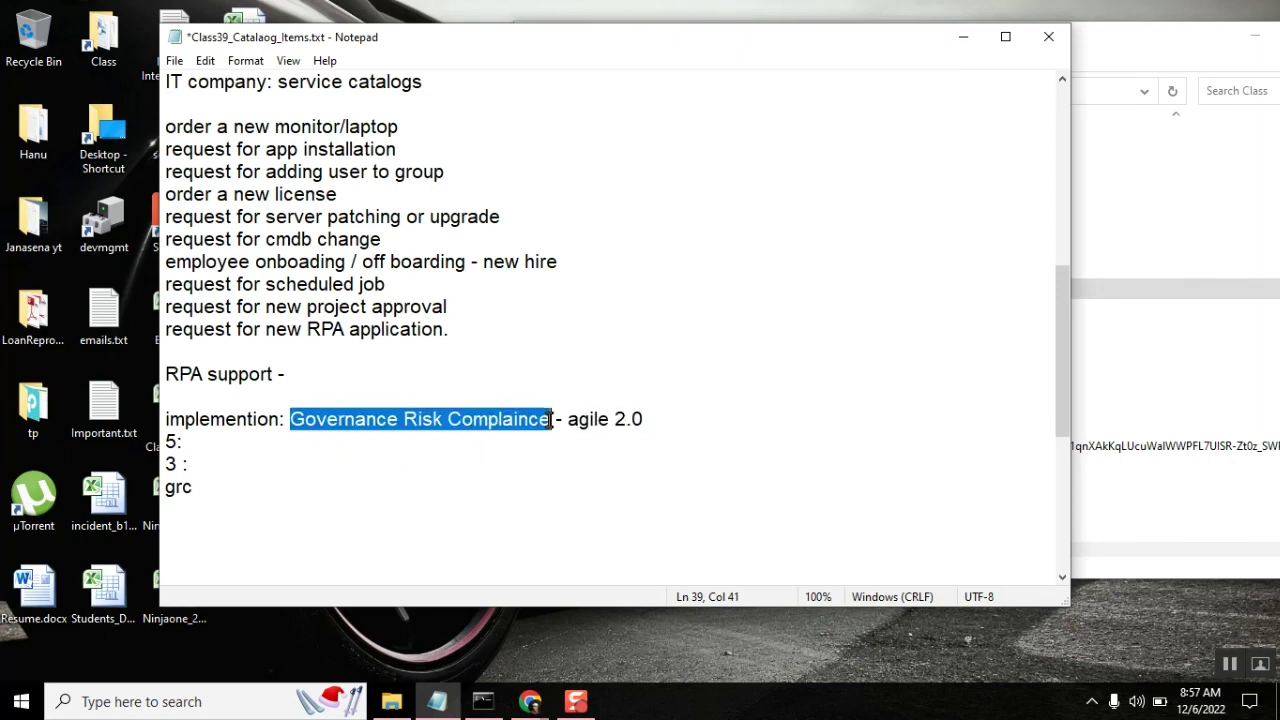
pyautogui.doubleClick(320, 432)
pyautogui.doubleClick(410, 419)
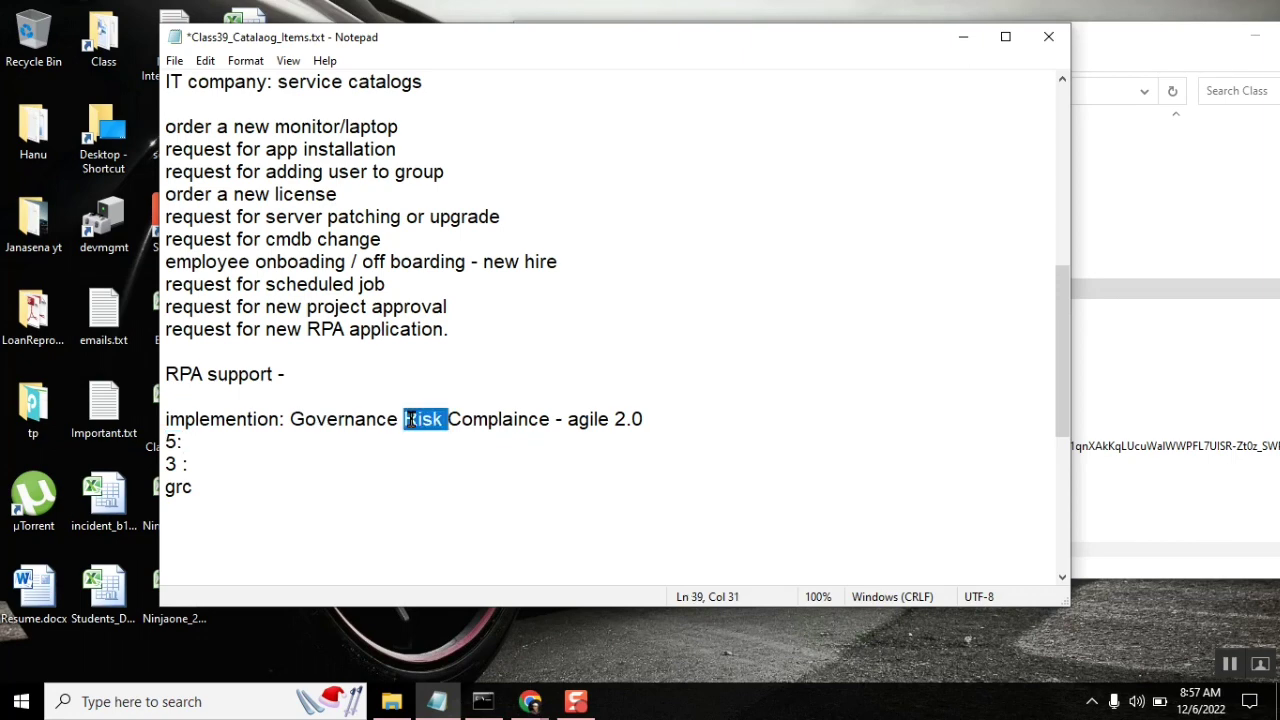
# Add '(story sprint epic)' to the end of the implementation line.
pyautogui.click(670, 423)
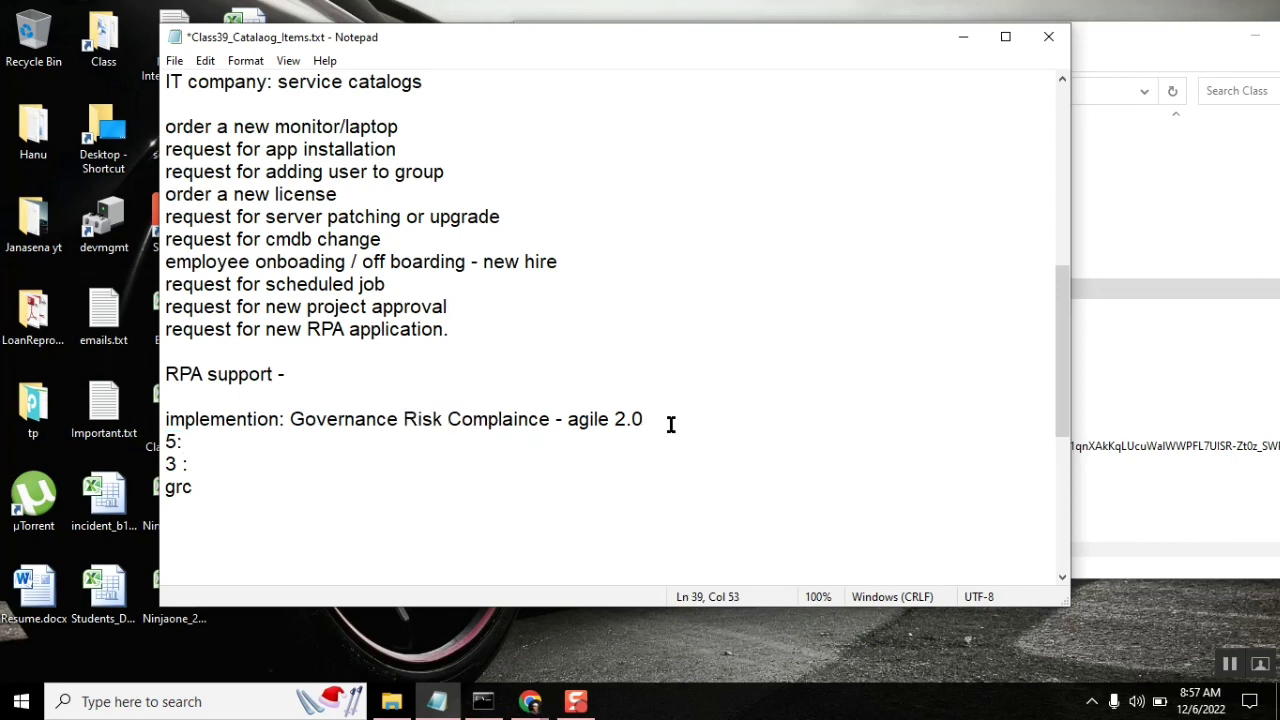
pyautogui.write('(story spri')
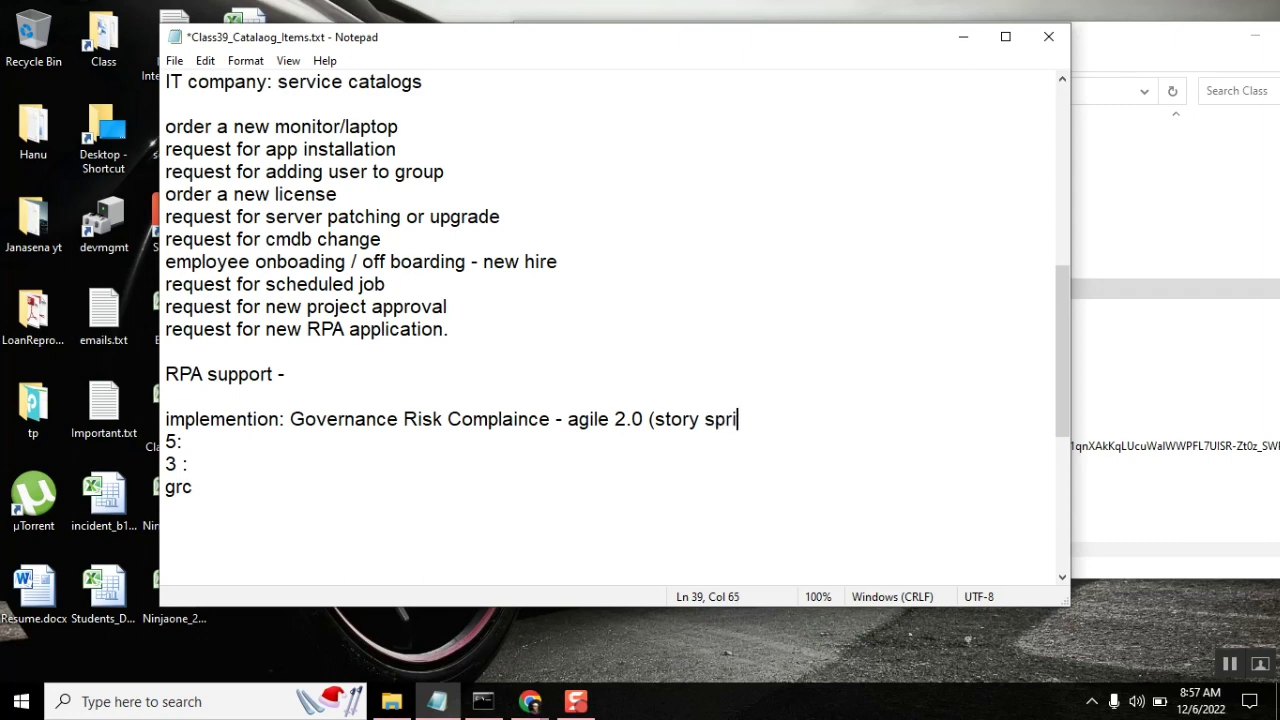
pyautogui.write('nt epic)')
pyautogui.doubleClick(318, 432)
pyautogui.doubleClick(314, 418)
pyautogui.click(530, 701)
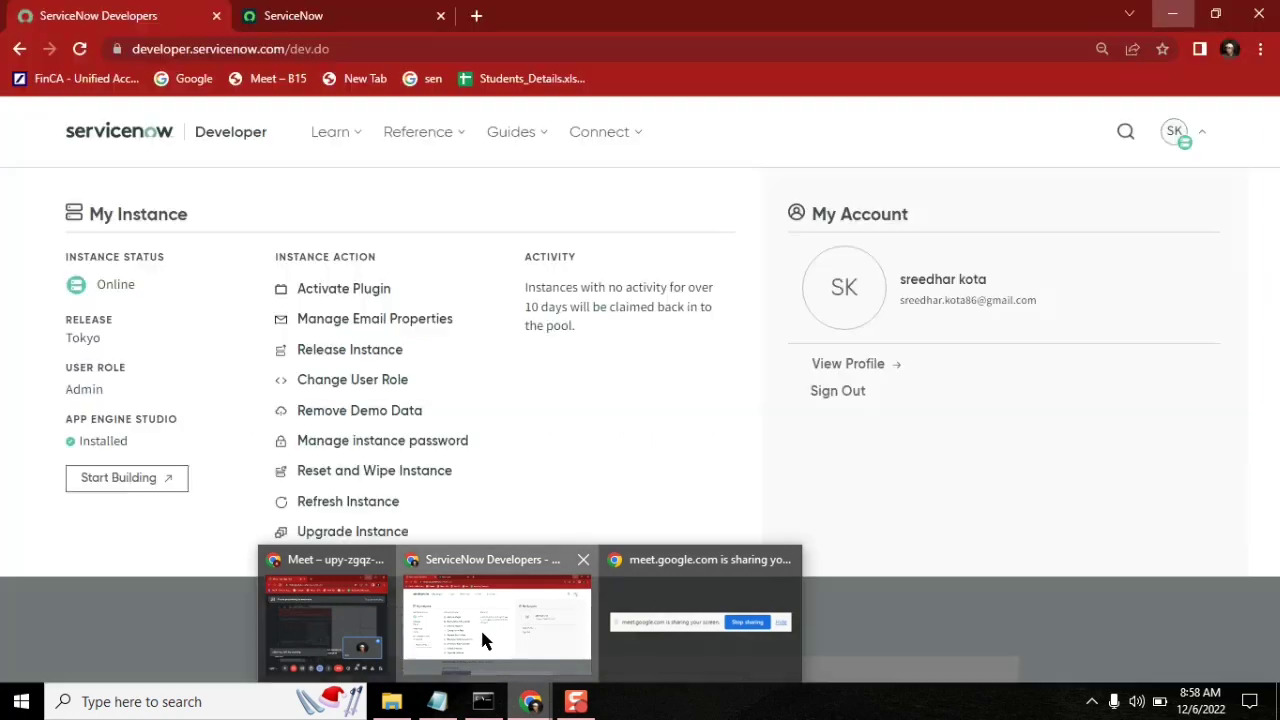
# Filter the ServiceNow navigator for 'epic', open EPIC0010001 and switch it to Default view.
pyautogui.click(480, 627)
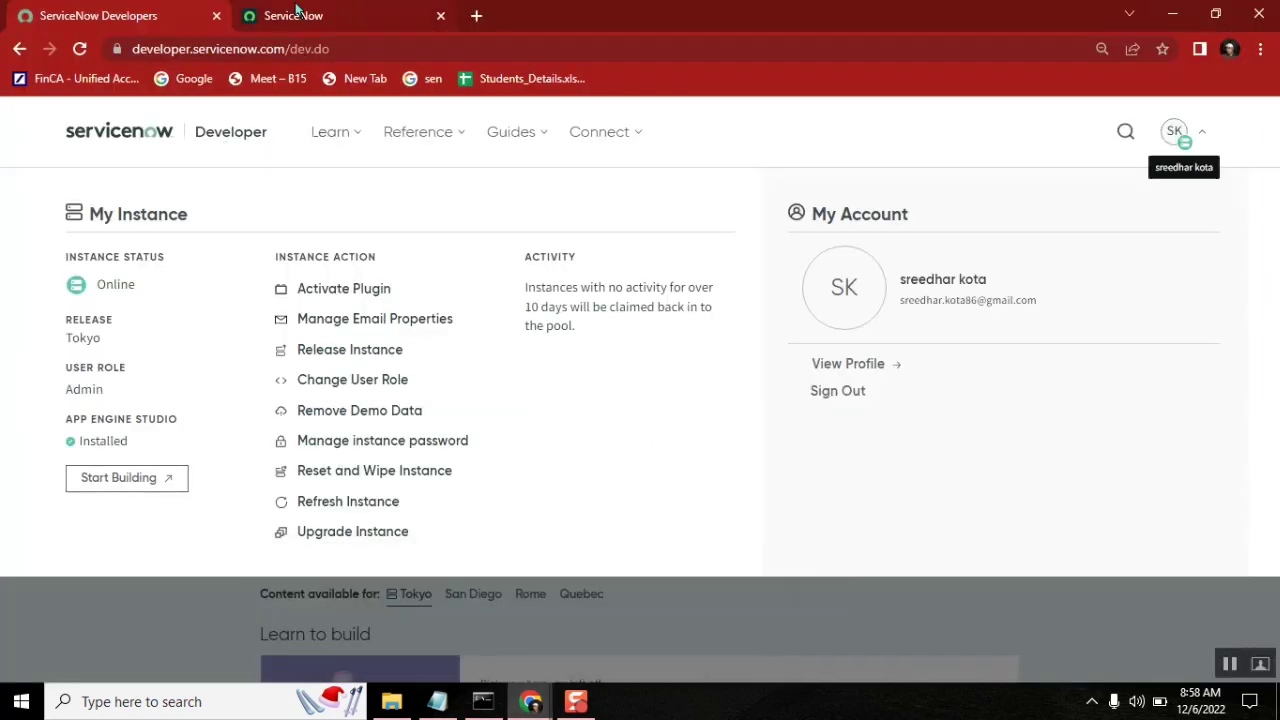
pyautogui.click(298, 14)
pyautogui.click(116, 170)
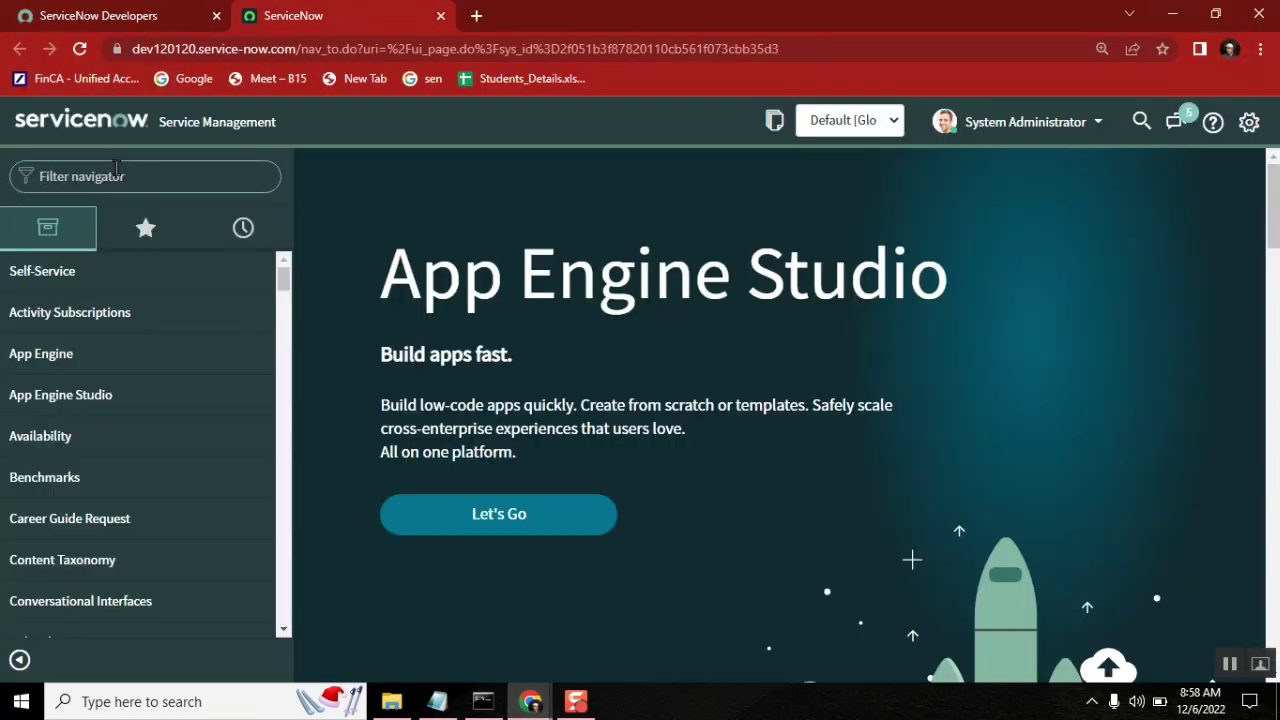
pyautogui.write('epic')
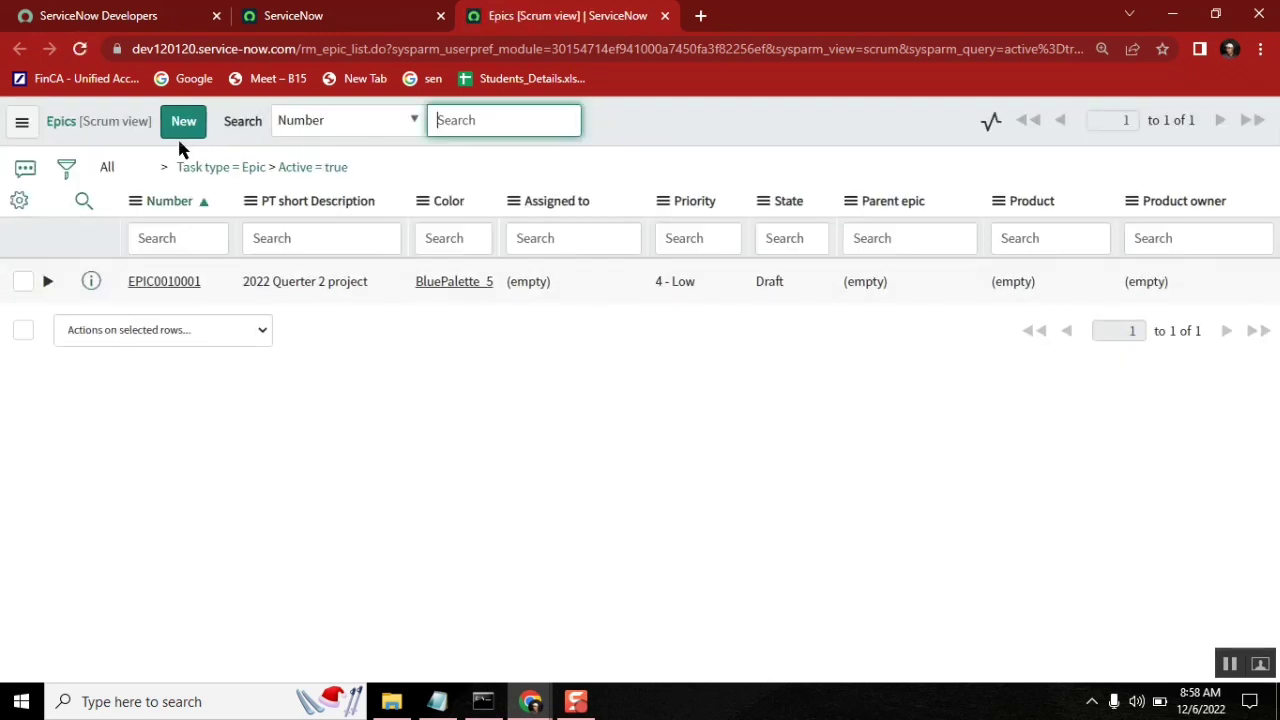
pyautogui.click(165, 287)
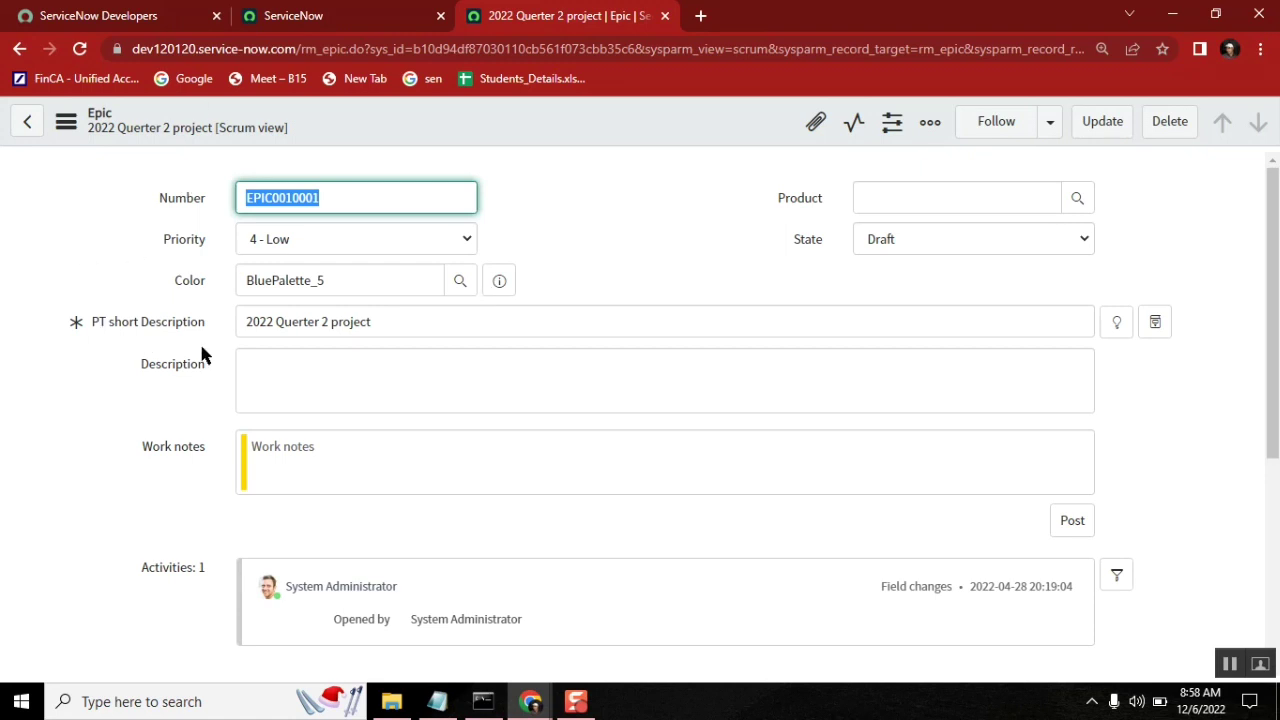
pyautogui.click(164, 127)
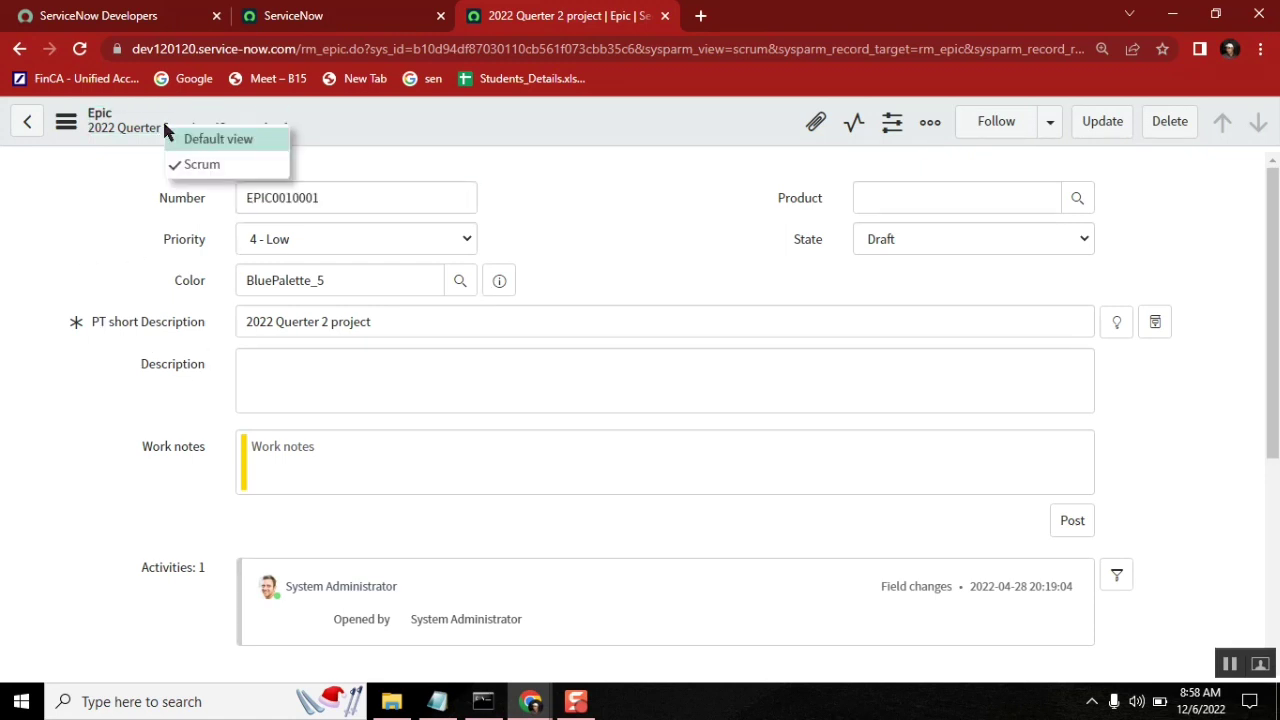
pyautogui.click(216, 141)
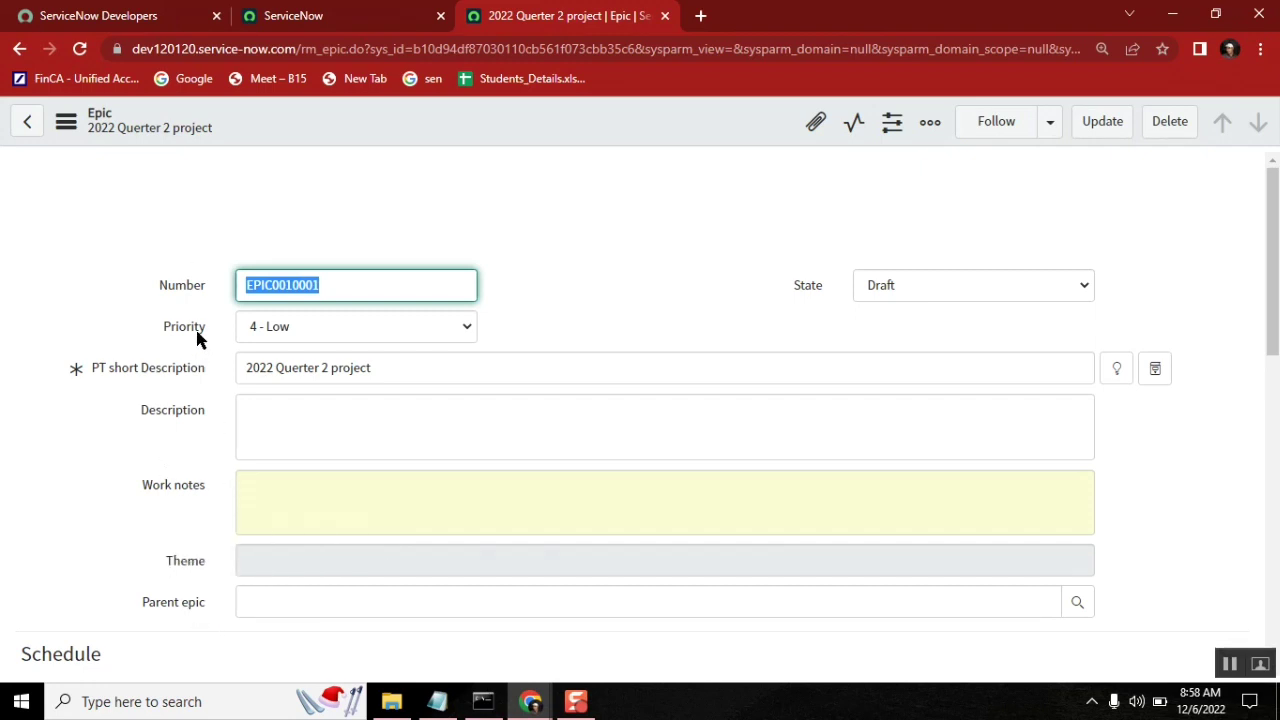
# Check the priority options, keeping 4 - Low, and scroll through the epic form.
pyautogui.click(329, 326)
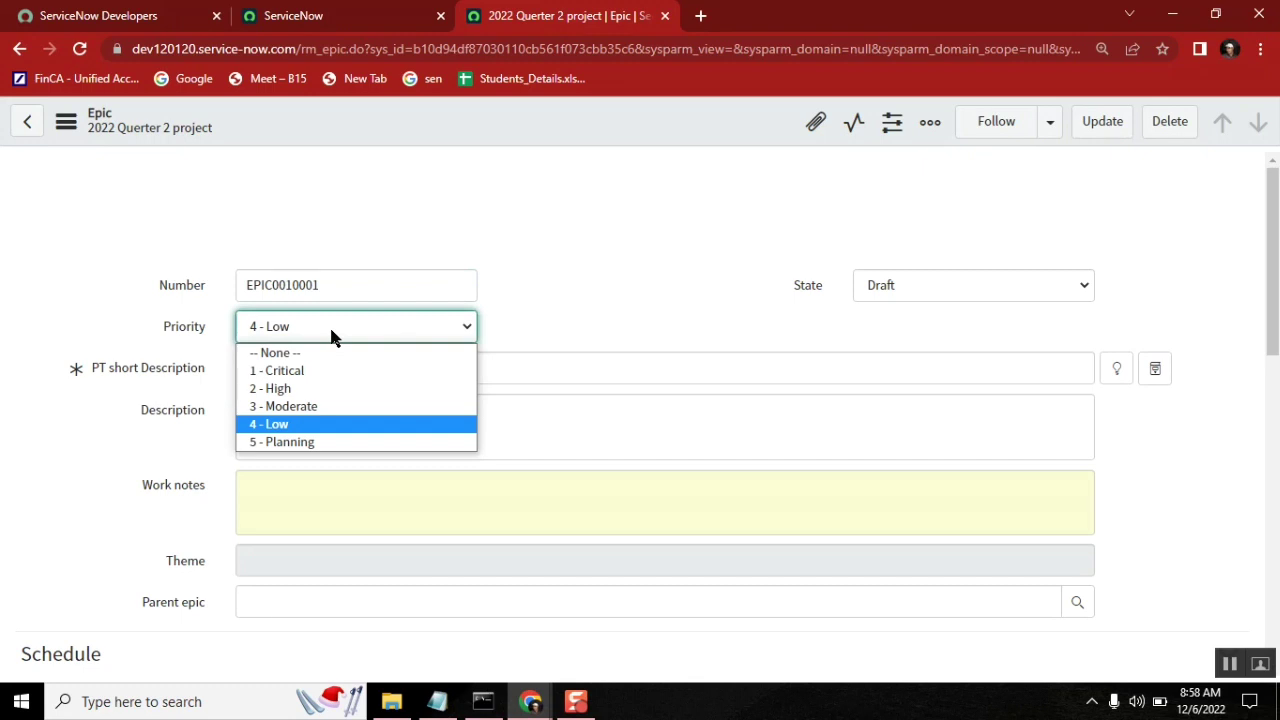
pyautogui.click(577, 234)
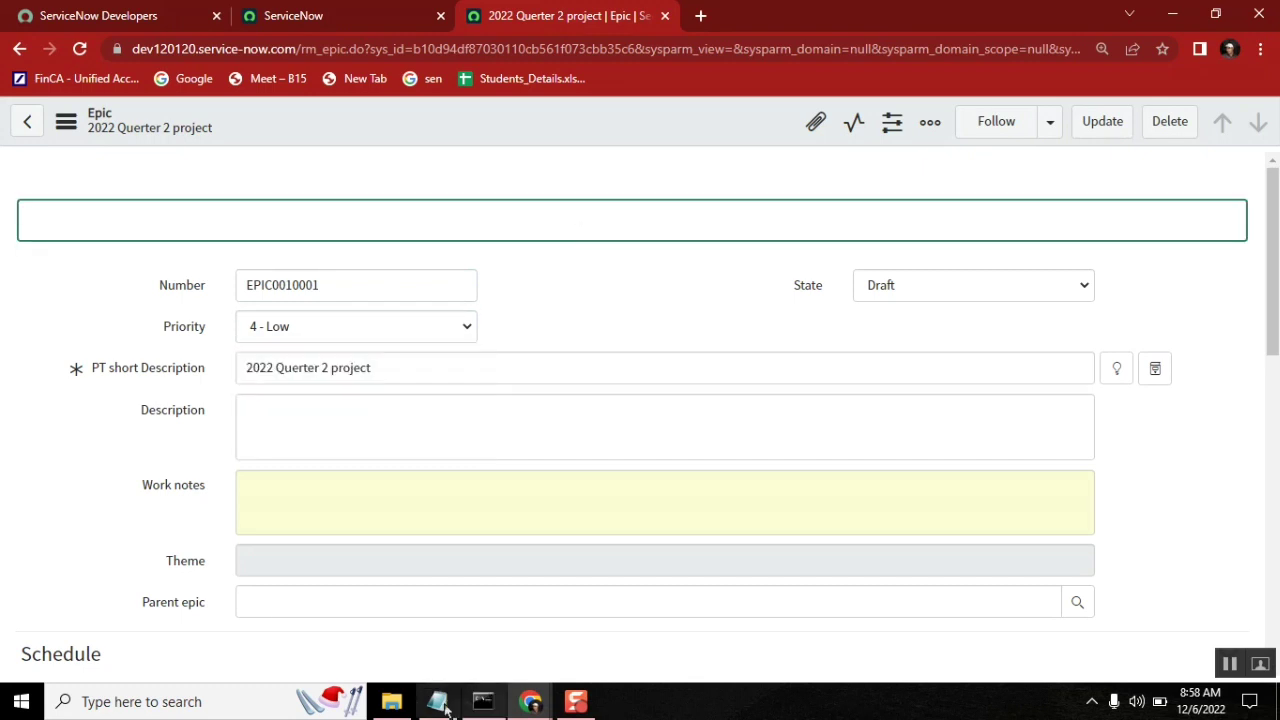
pyautogui.click(569, 288)
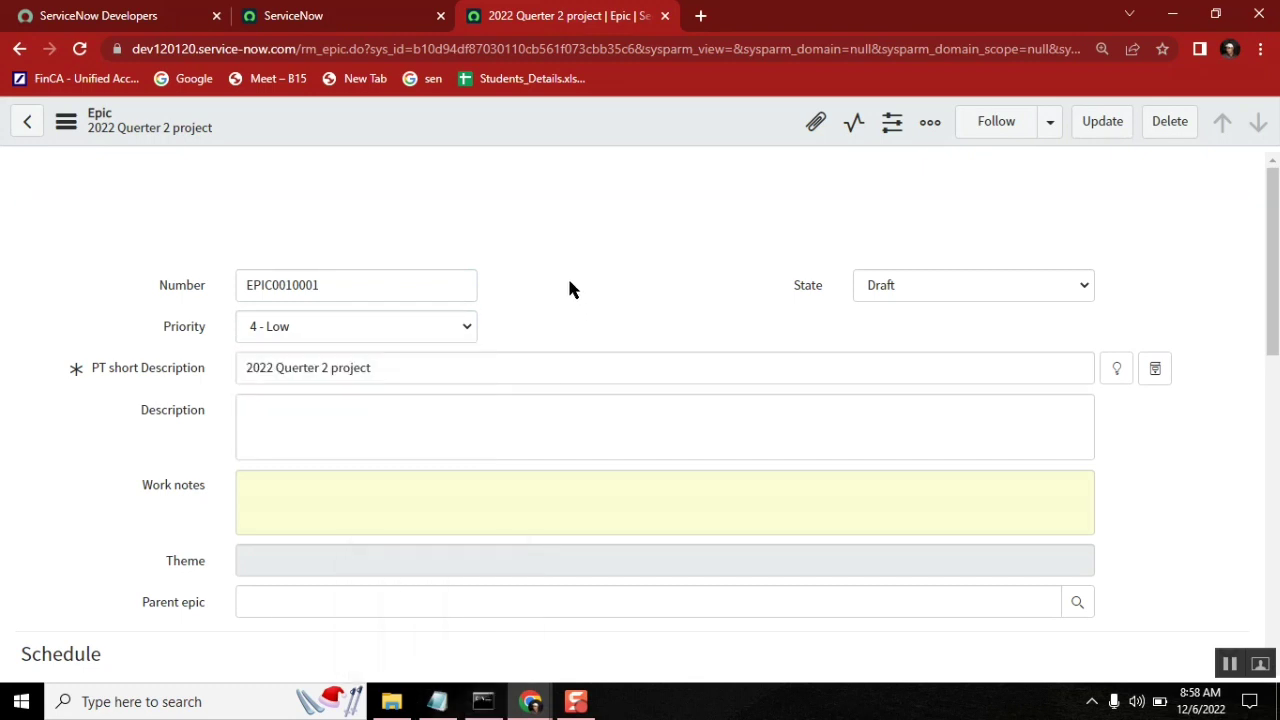
pyautogui.rightClick(498, 120)
pyautogui.moveTo(565, 290)
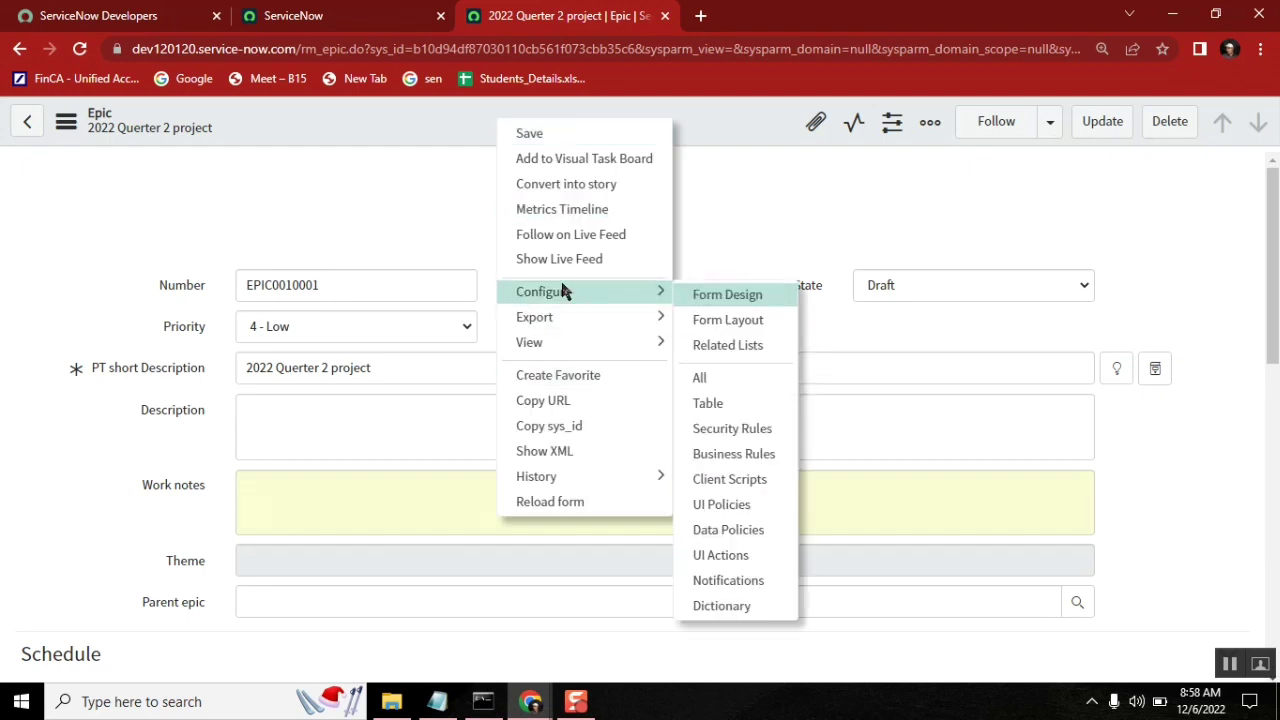
pyautogui.click(338, 172)
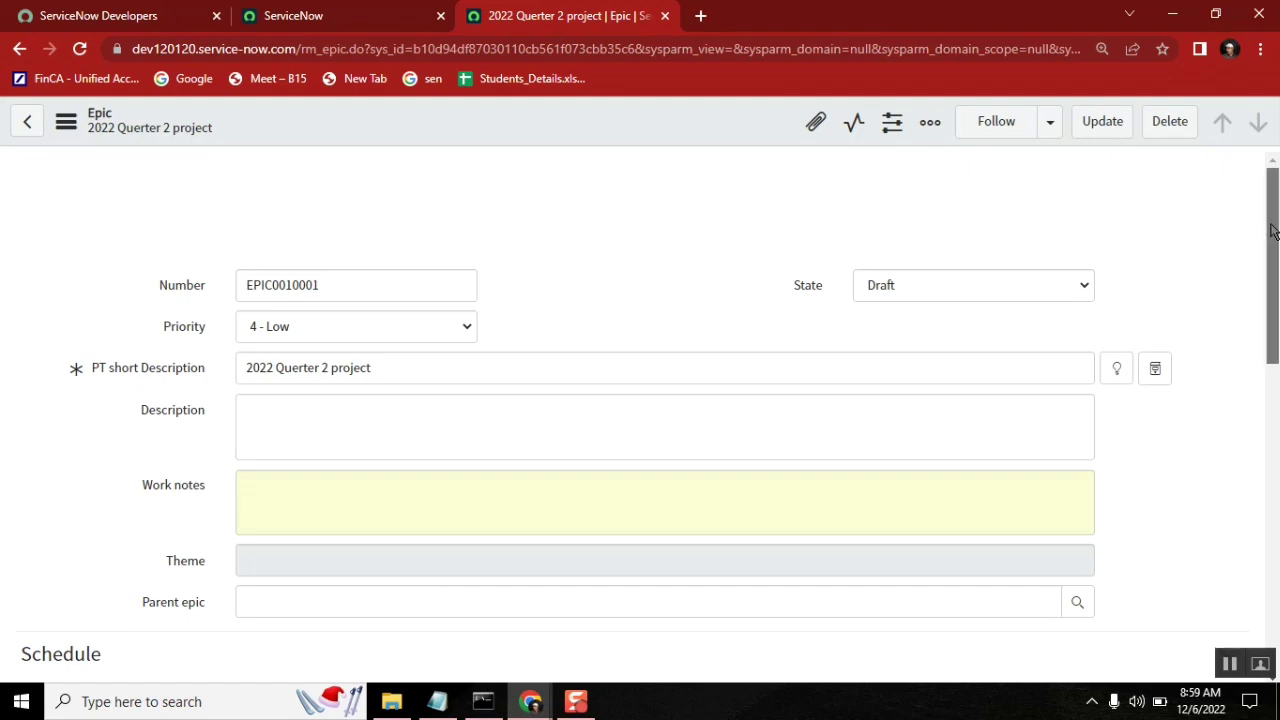
pyautogui.moveTo(1273, 231); pyautogui.dragTo(1260, 386)
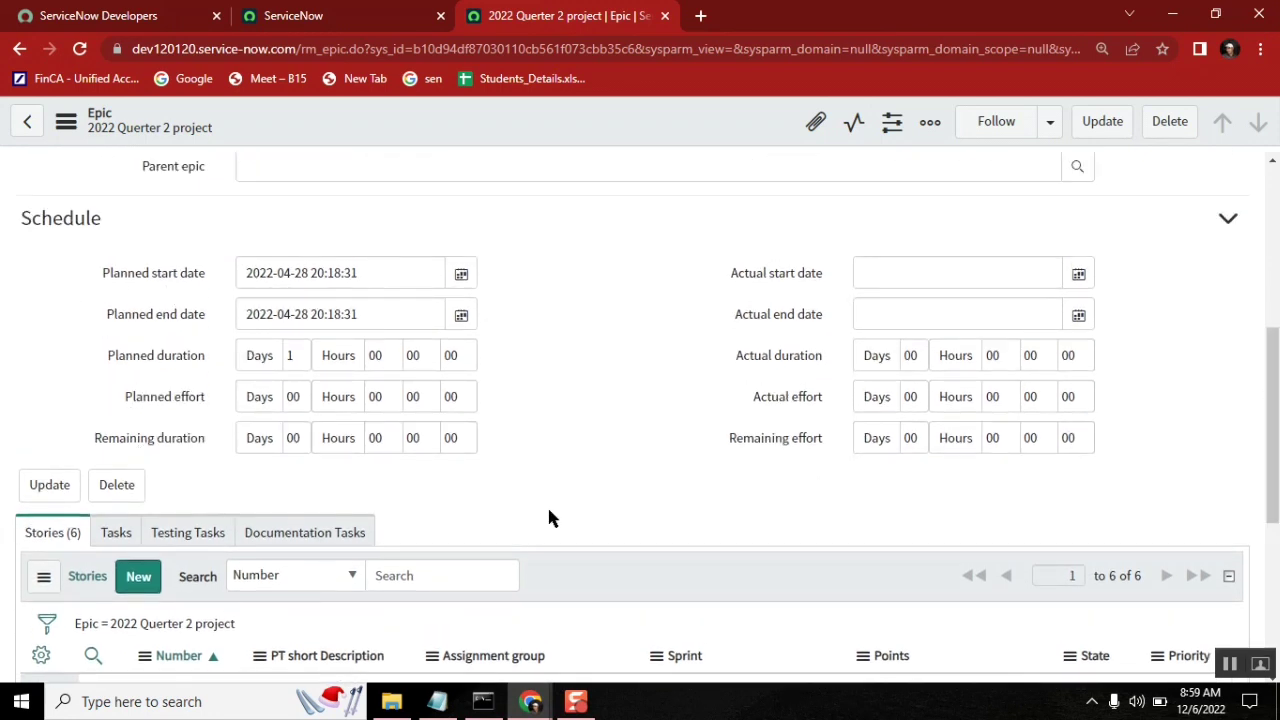
pyautogui.moveTo(1273, 400); pyautogui.dragTo(1273, 540)
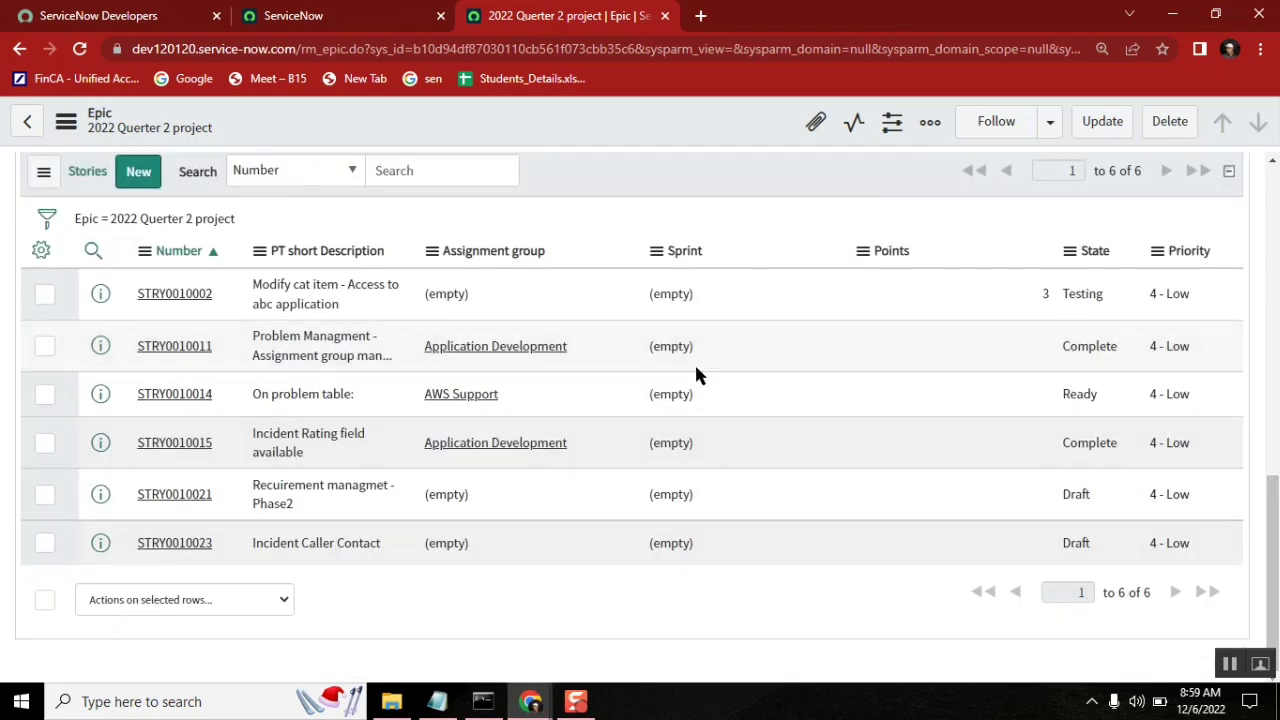
pyautogui.moveTo(1273, 560); pyautogui.dragTo(1274, 200)
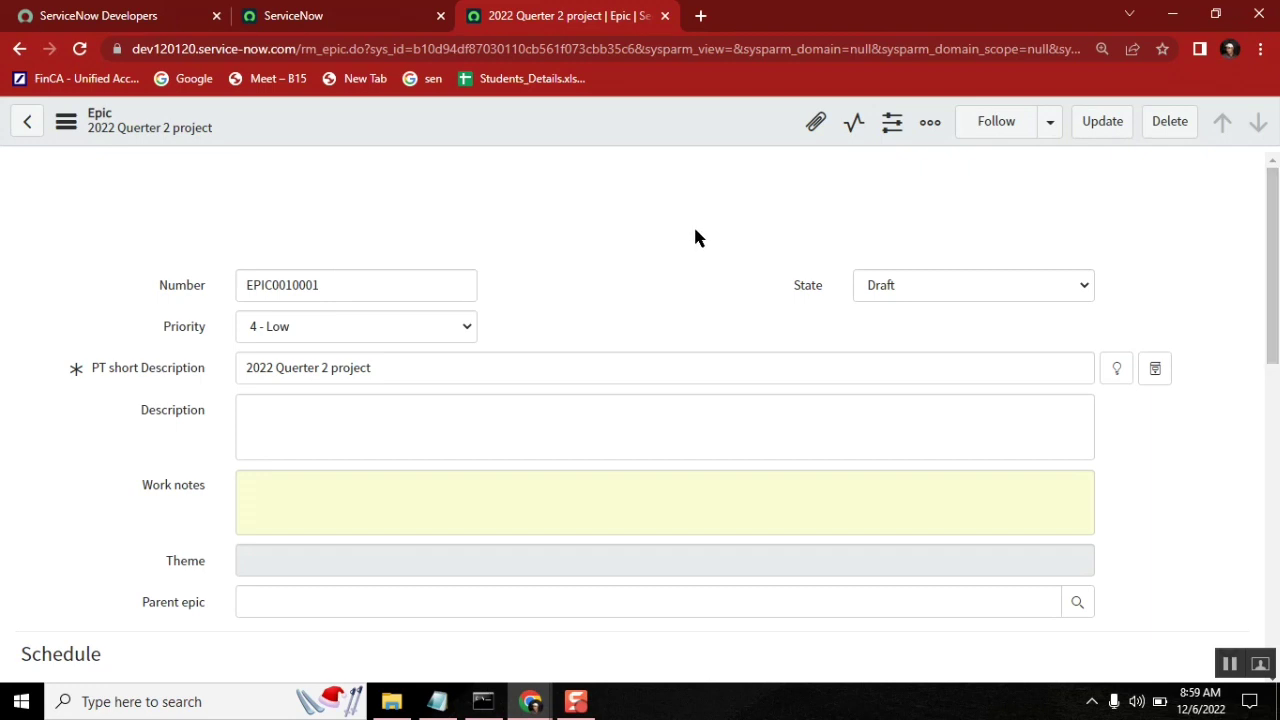
# Move the notes window aside, raise the epic form, and scroll through its six stories.
pyautogui.moveTo(437, 701)
pyautogui.click(458, 622)
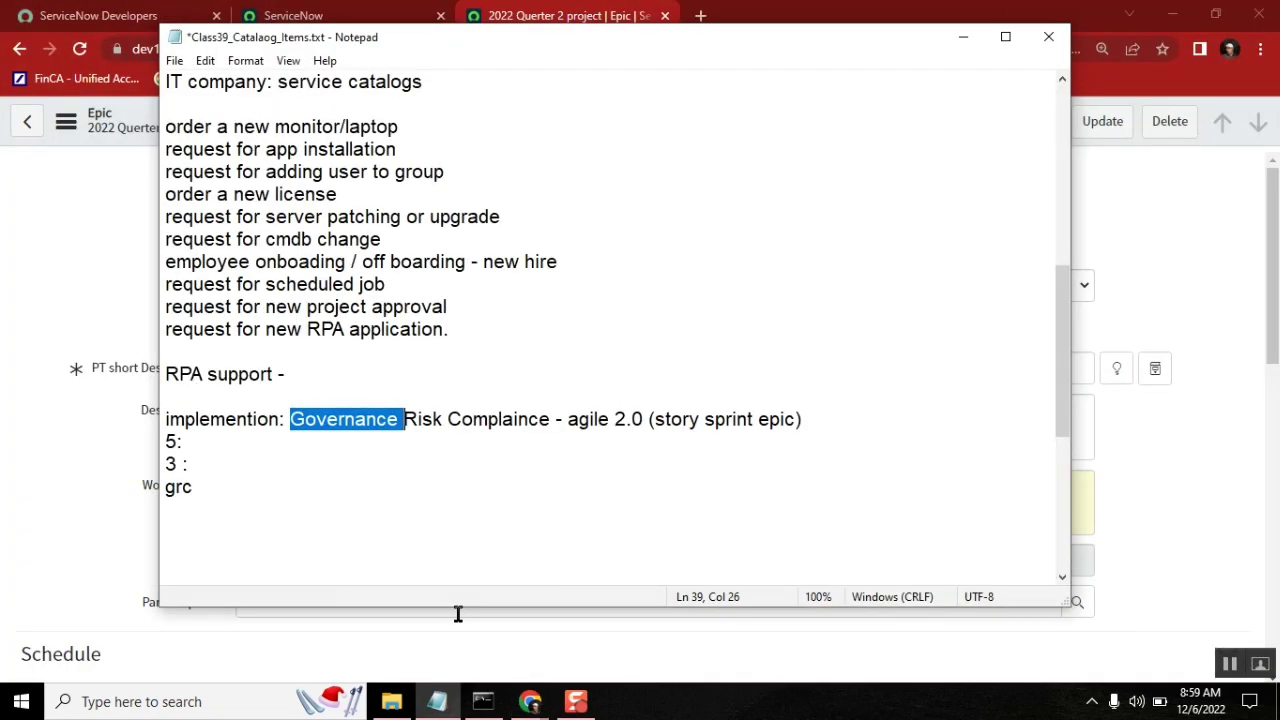
pyautogui.moveTo(520, 30); pyautogui.dragTo(707, 60)
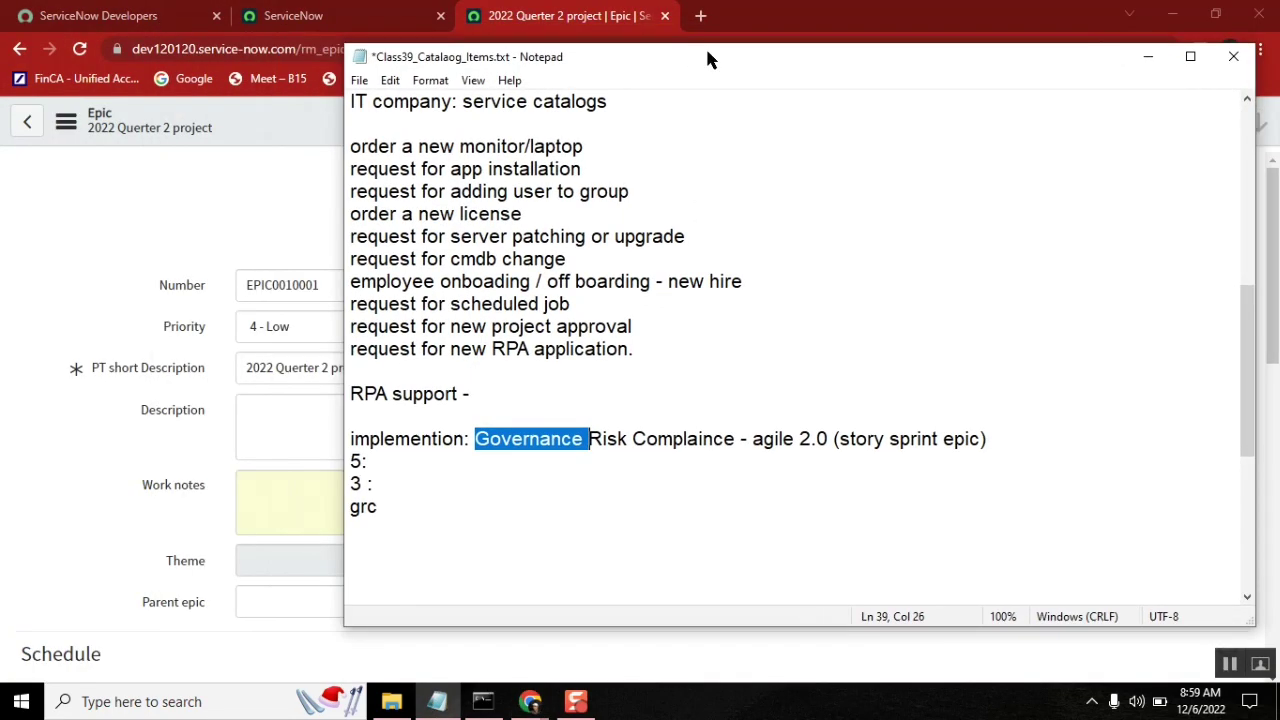
pyautogui.click(150, 189)
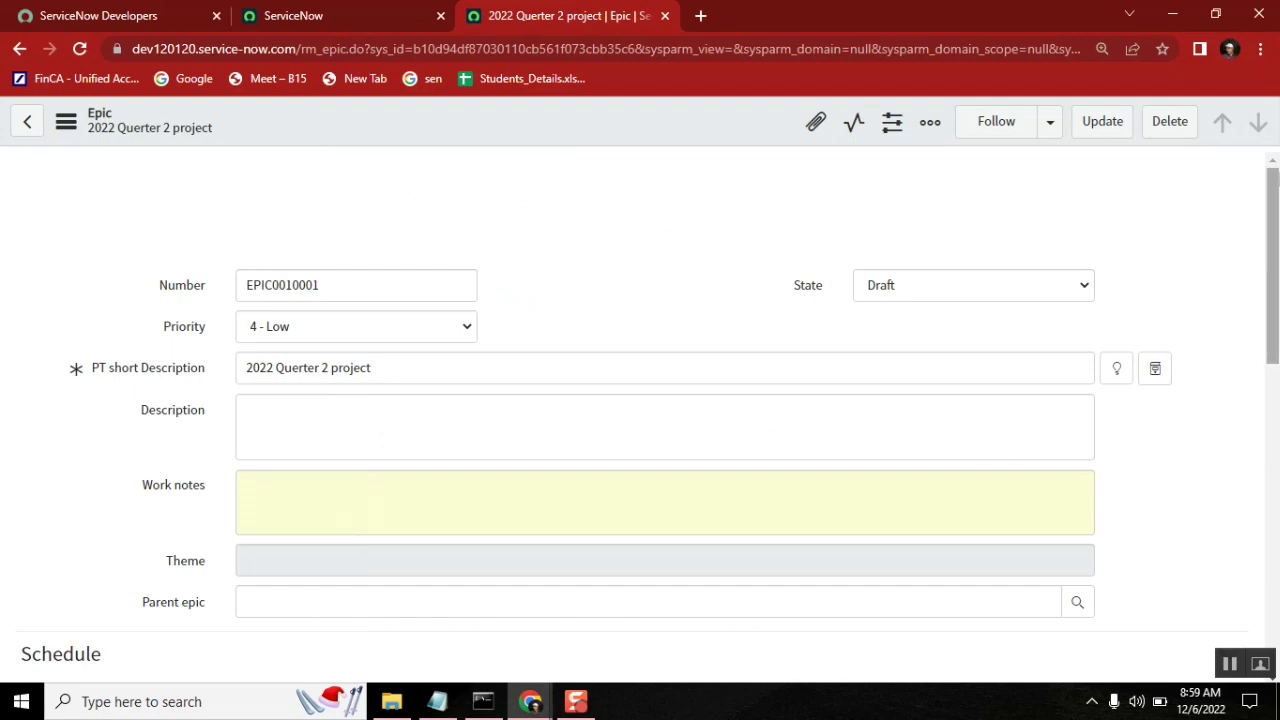
pyautogui.moveTo(1272, 200); pyautogui.dragTo(1266, 460)
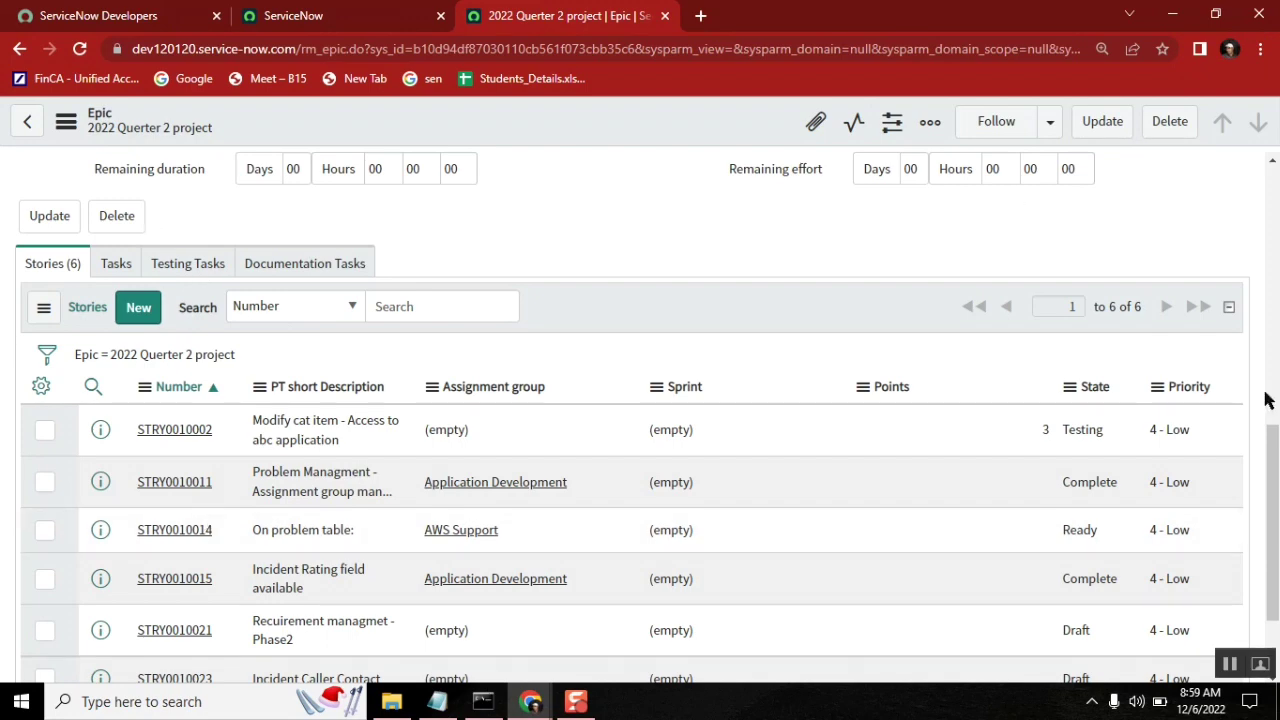
pyautogui.moveTo(1274, 425); pyautogui.dragTo(1274, 213)
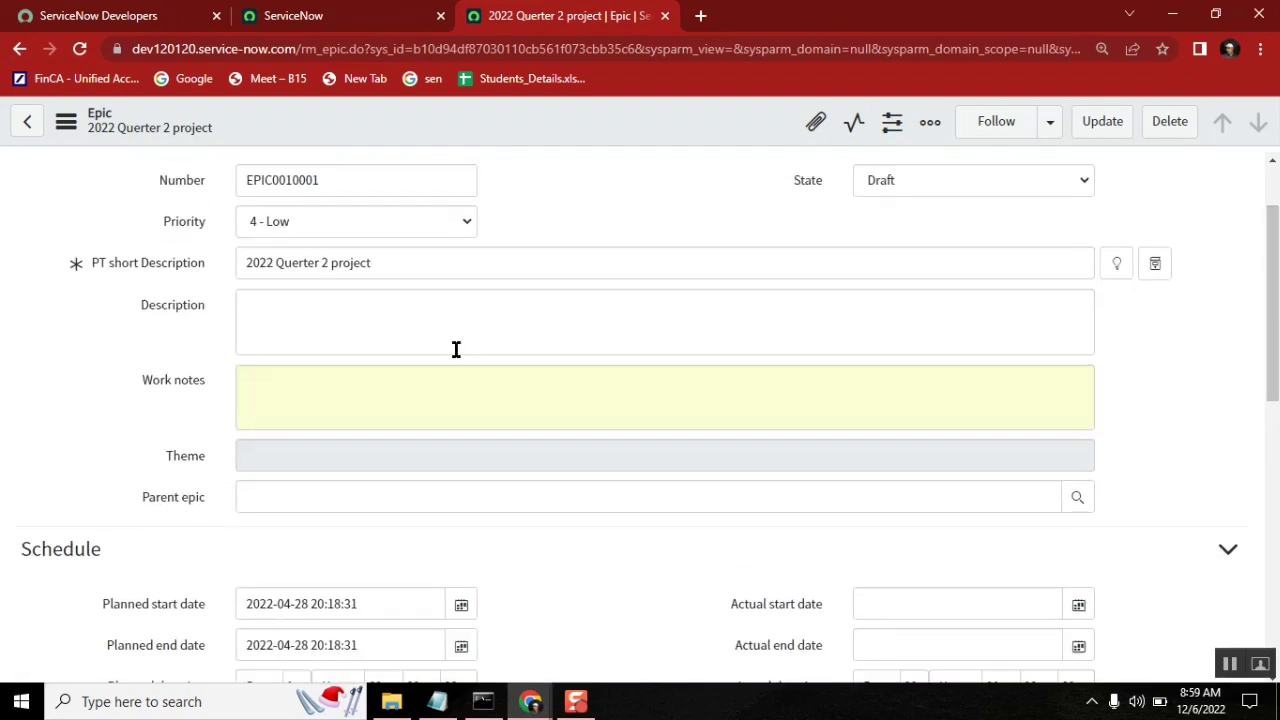
pyautogui.click(420, 376)
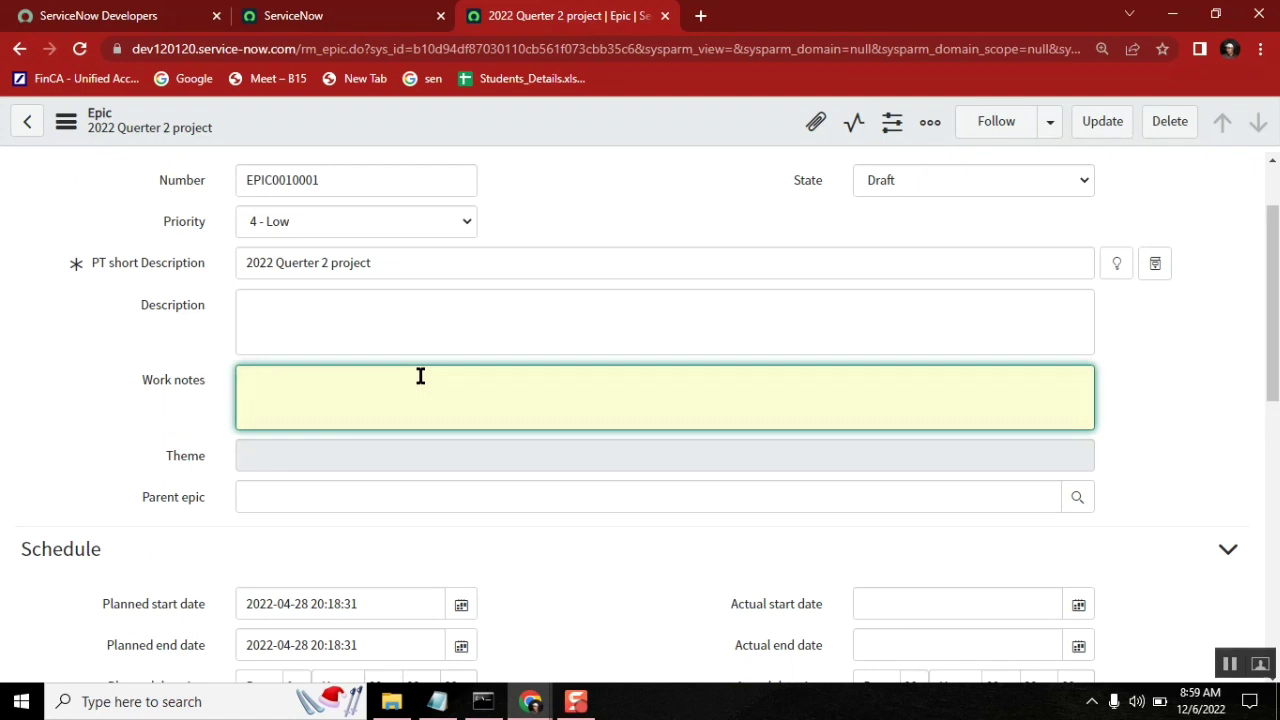
# Change the epic's State to Complete, then to Cancelled, and scroll through the Stories list.
pyautogui.click(874, 183)
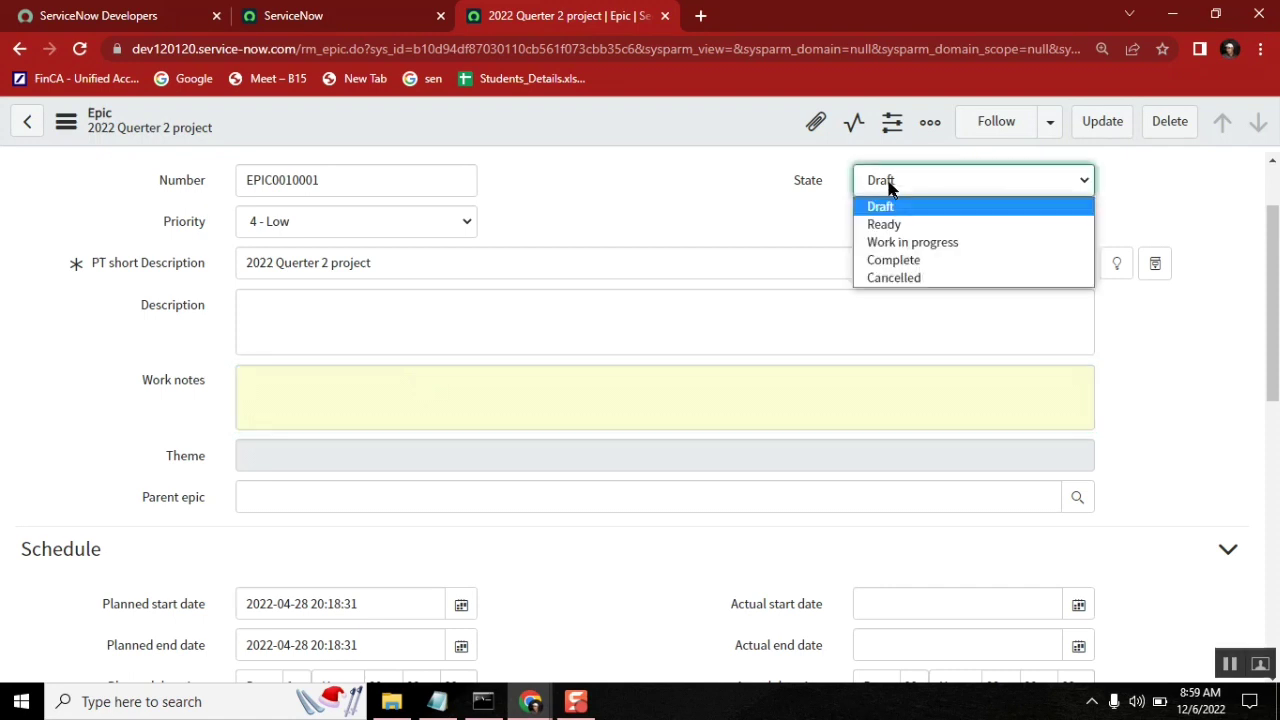
pyautogui.click(900, 260)
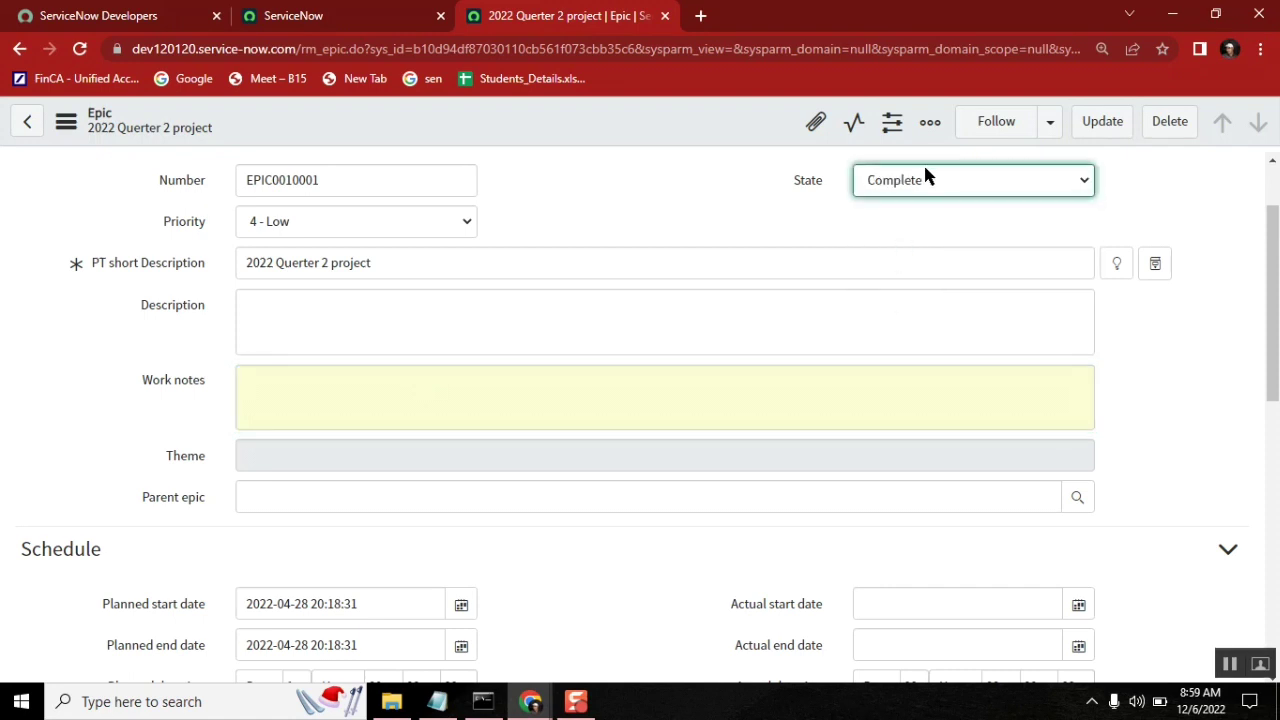
pyautogui.click(910, 180)
pyautogui.click(914, 279)
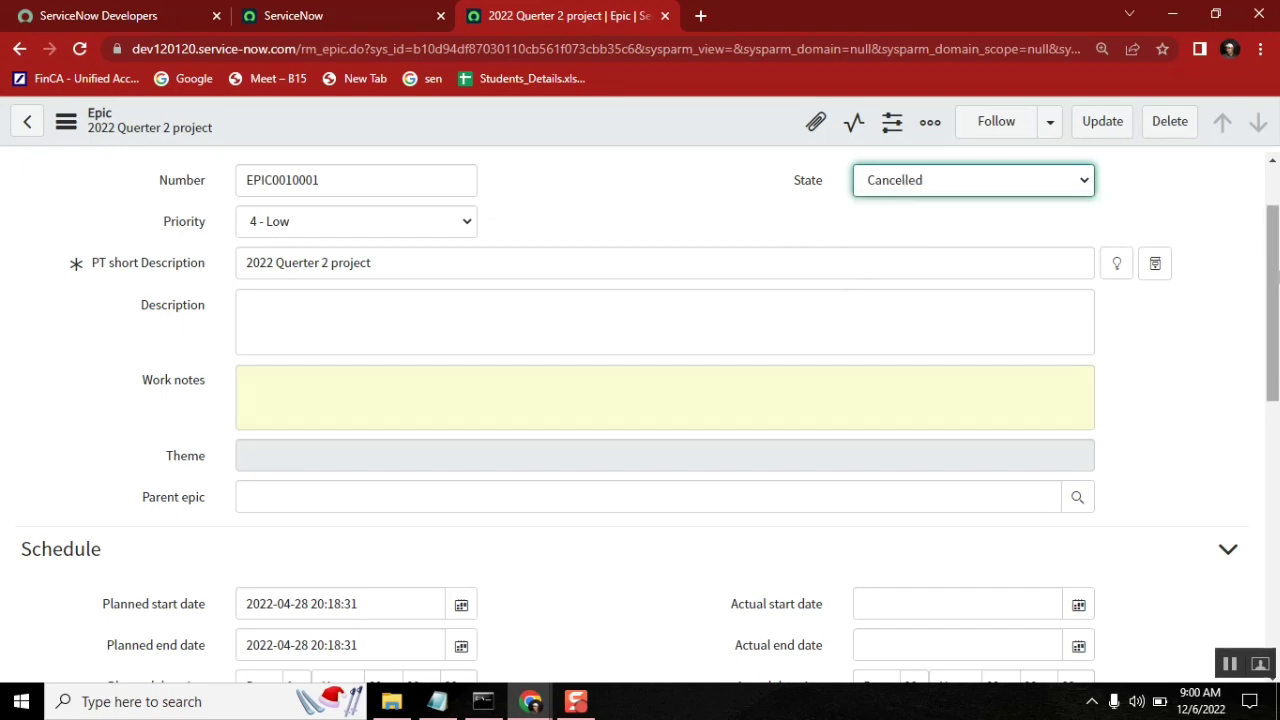
pyautogui.scroll(-10, 590, 372)
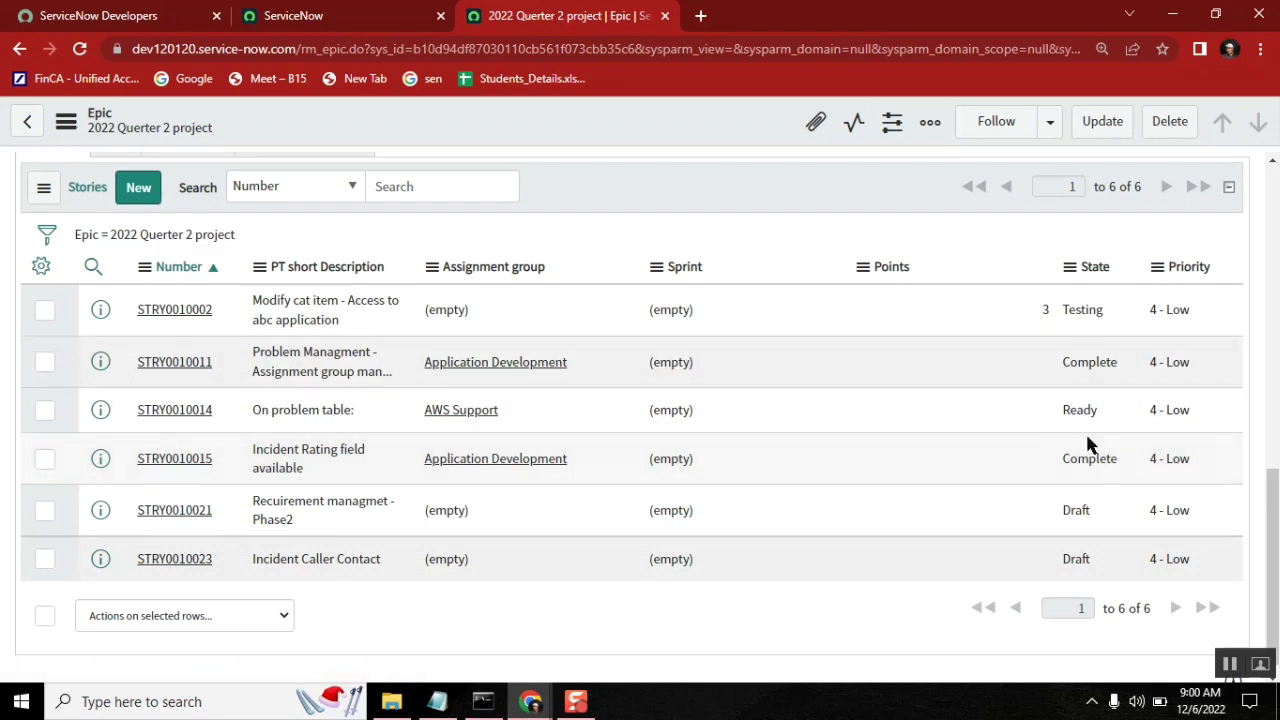
pyautogui.scroll(2, 307, 565)
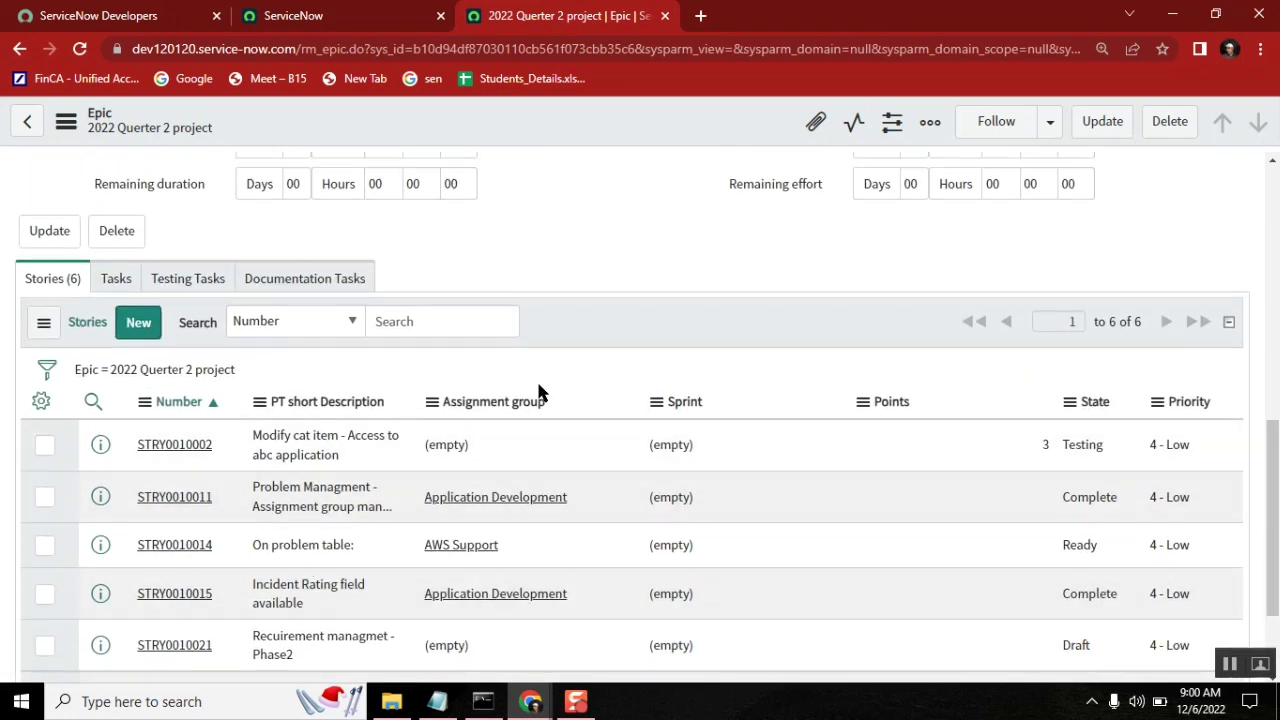
pyautogui.moveTo(1276, 465); pyautogui.dragTo(1276, 443)
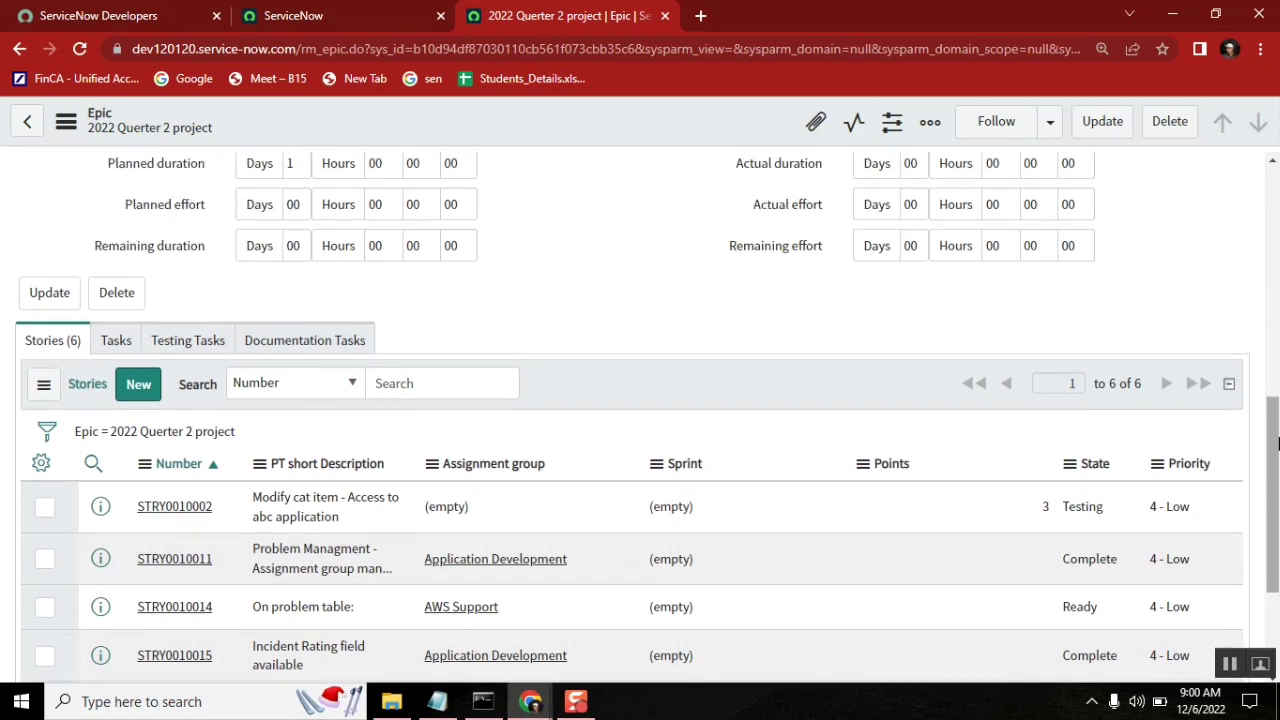
pyautogui.moveTo(1276, 443); pyautogui.dragTo(1276, 213)
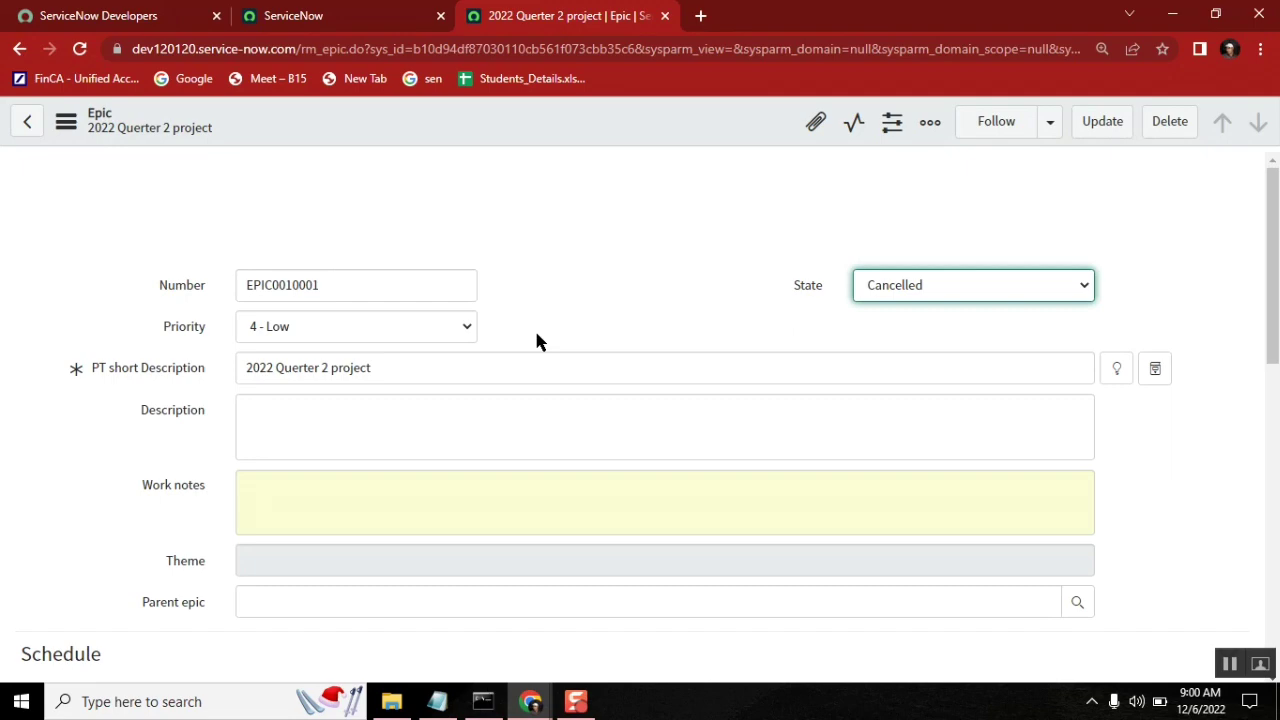
pyautogui.moveTo(391, 701)
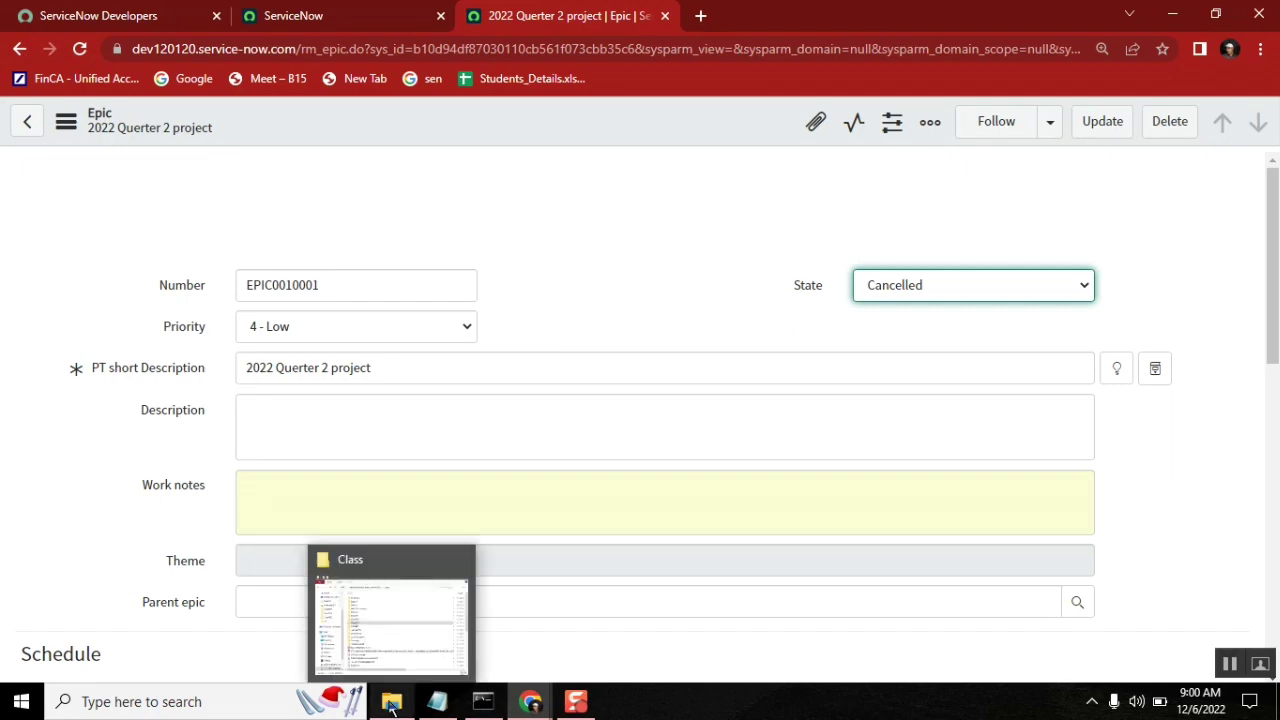
pyautogui.click(413, 640)
pyautogui.moveTo(950, 26); pyautogui.dragTo(646, 29)
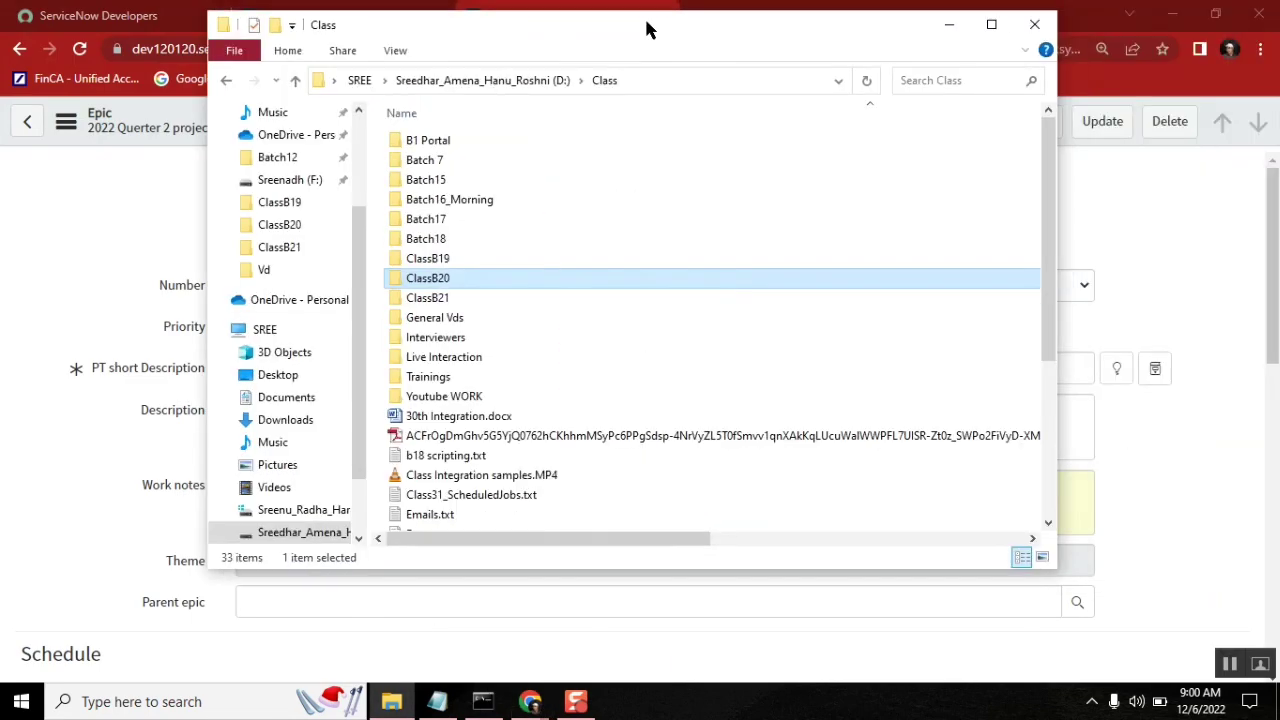
pyautogui.click(950, 26)
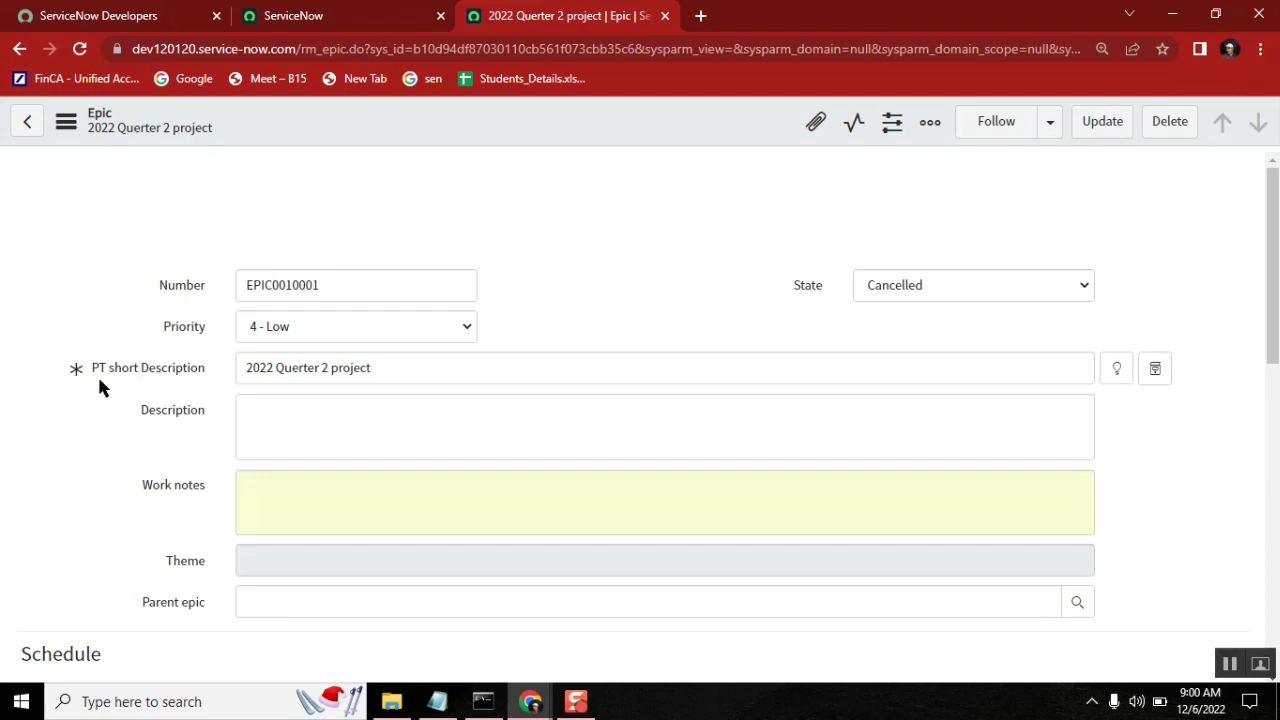
pyautogui.moveTo(212, 369); pyautogui.dragTo(88, 370)
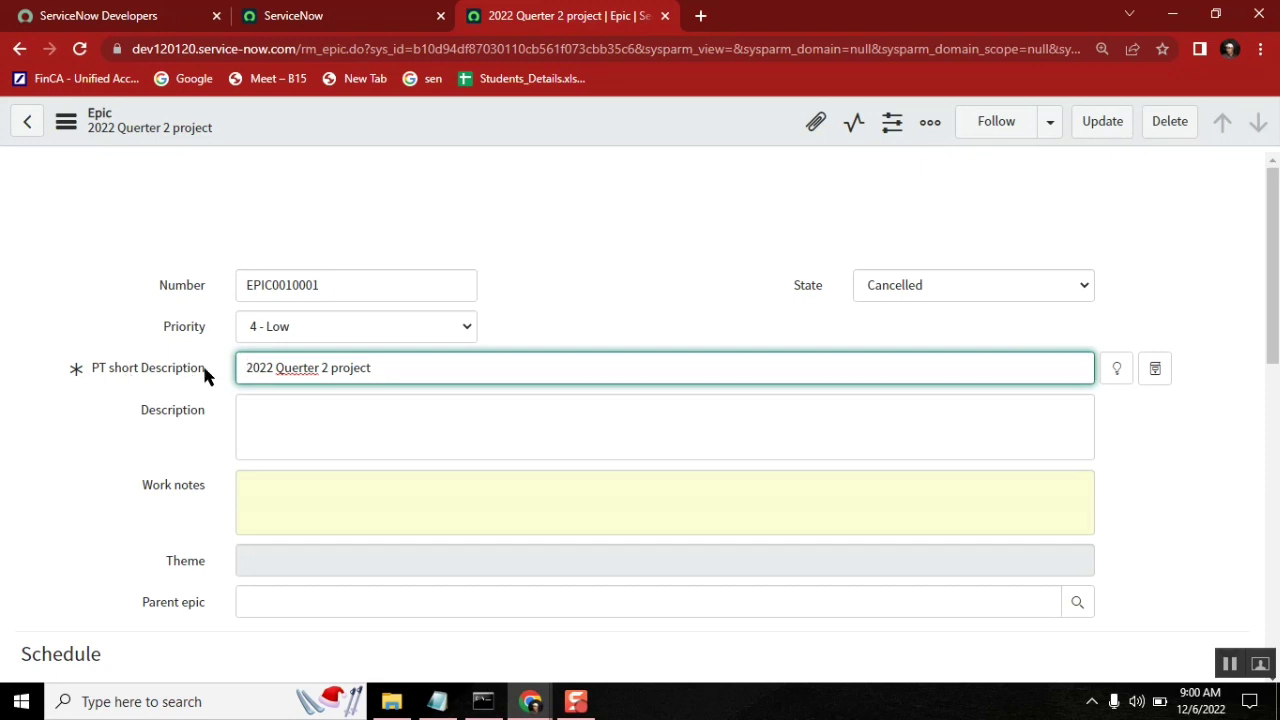
pyautogui.moveTo(209, 368); pyautogui.dragTo(96, 380)
pyautogui.doubleClick(334, 52)
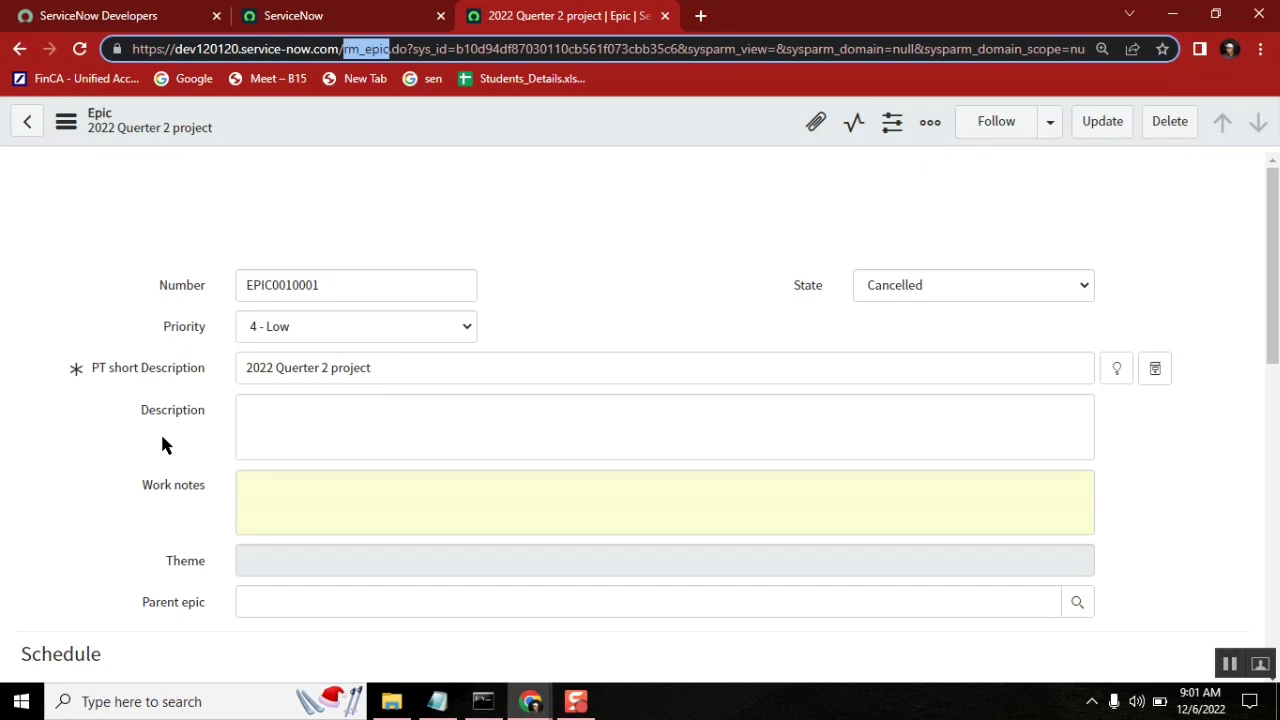
# Point out the PT short Description field, then show the Class39_Catalaog_Items.txt notes.
pyautogui.click(213, 367)
pyautogui.moveTo(207, 366); pyautogui.dragTo(145, 368)
pyautogui.click(97, 372)
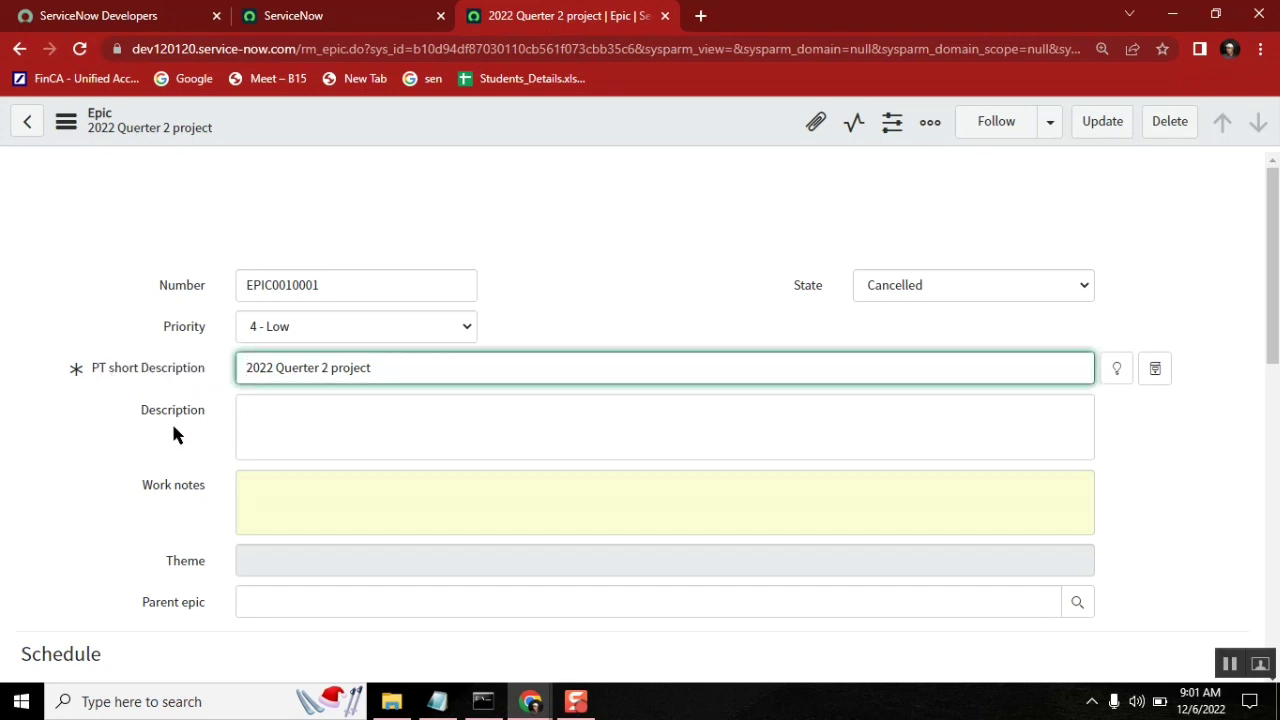
pyautogui.moveTo(108, 368); pyautogui.dragTo(190, 370)
pyautogui.click(208, 370)
pyautogui.click(437, 701)
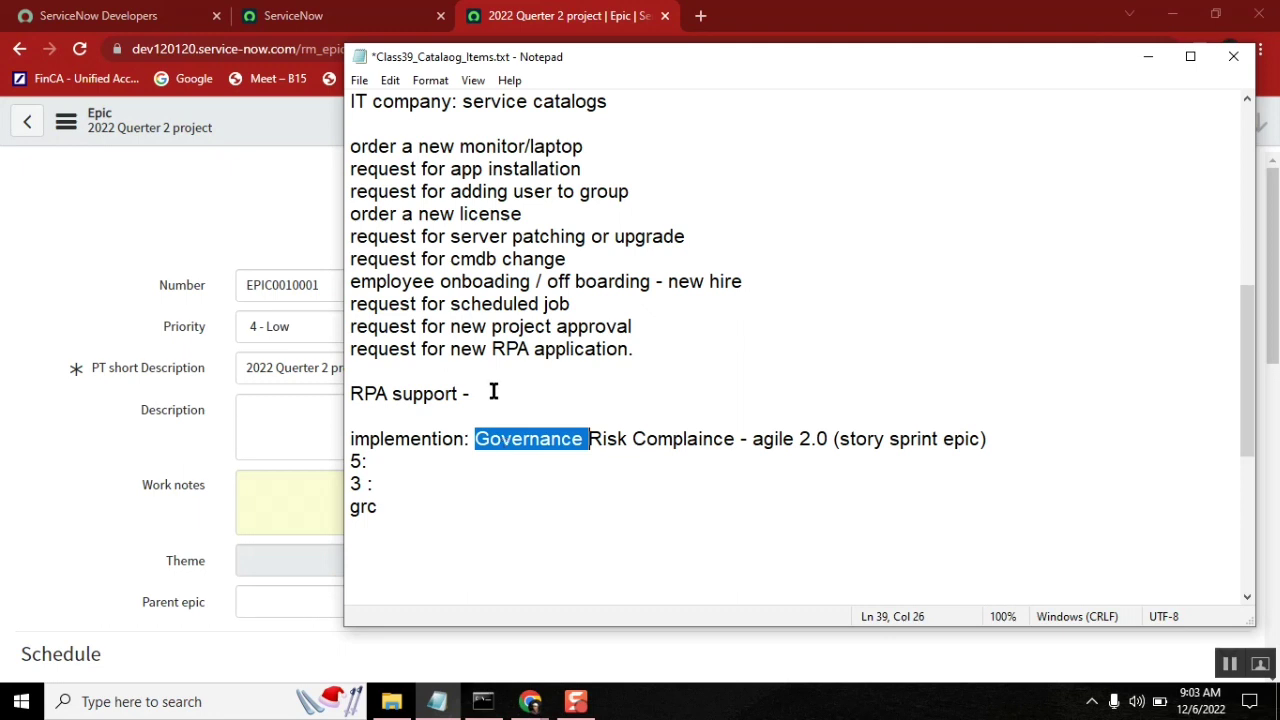
# Replace the navigator's 'epic' filter with 'plug' and open the Plugins list.
pyautogui.click(309, 16)
pyautogui.click(130, 185)
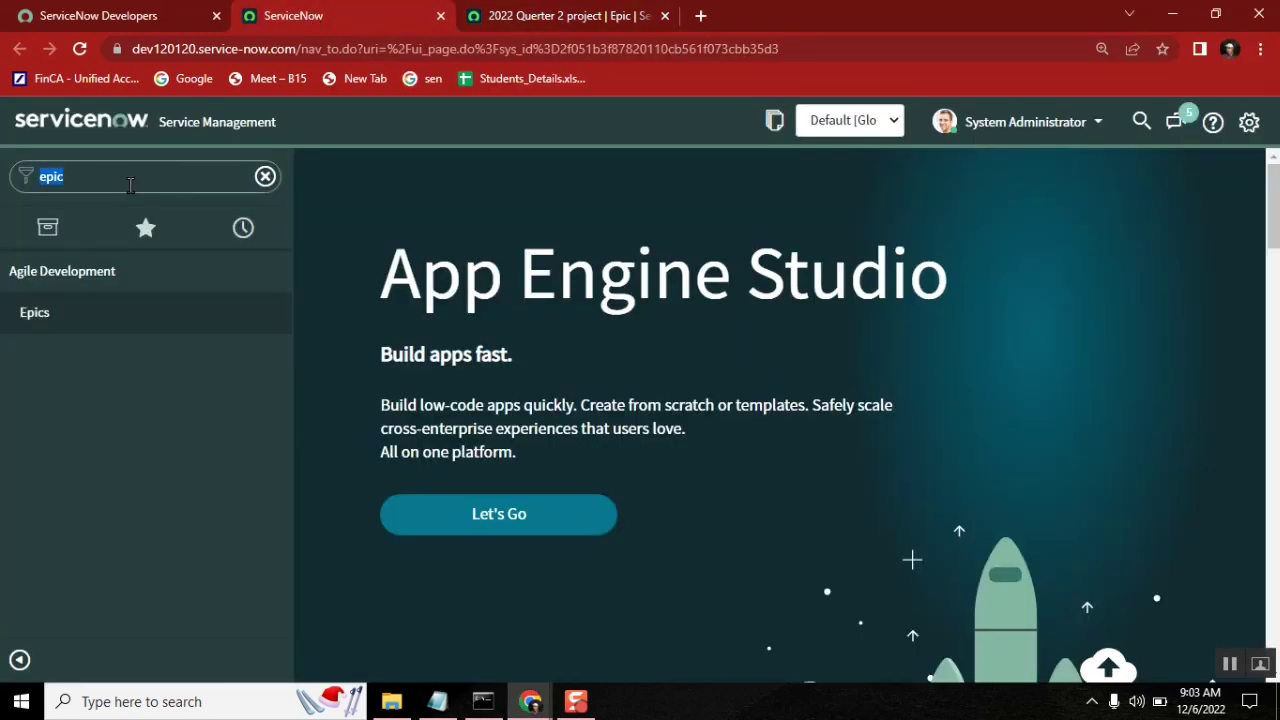
pyautogui.press('BackSpace')
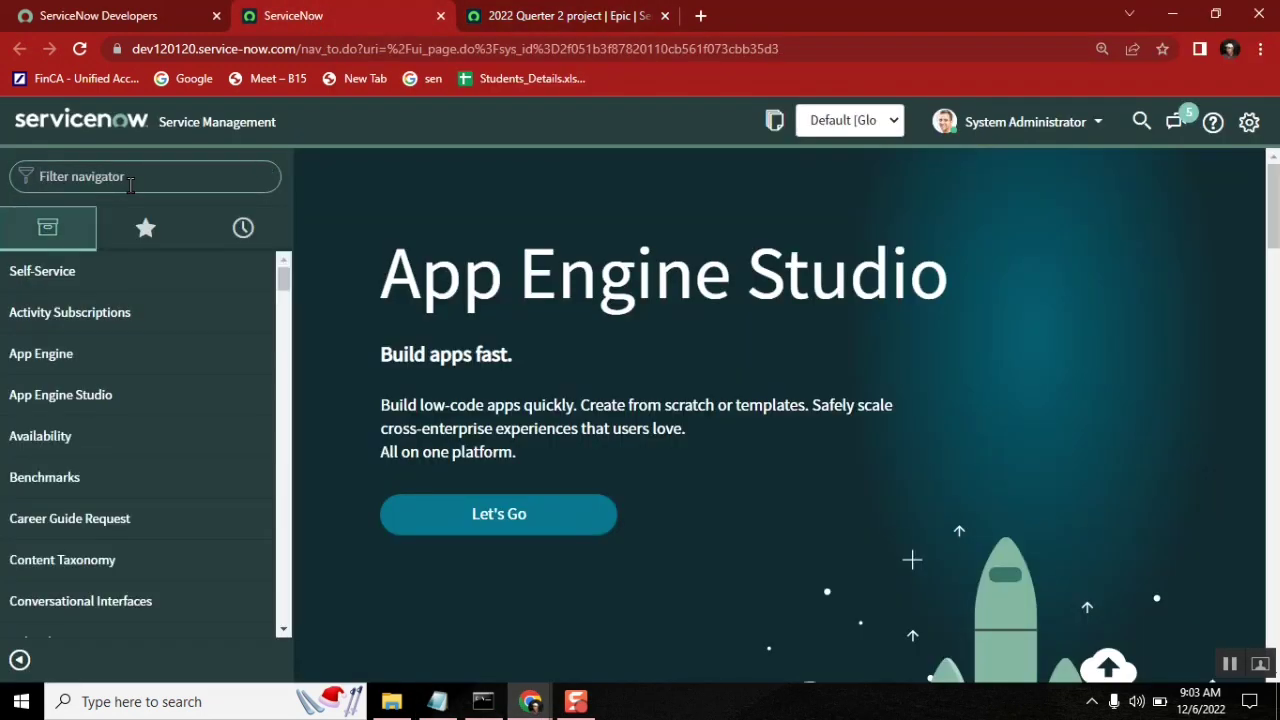
pyautogui.write('plug')
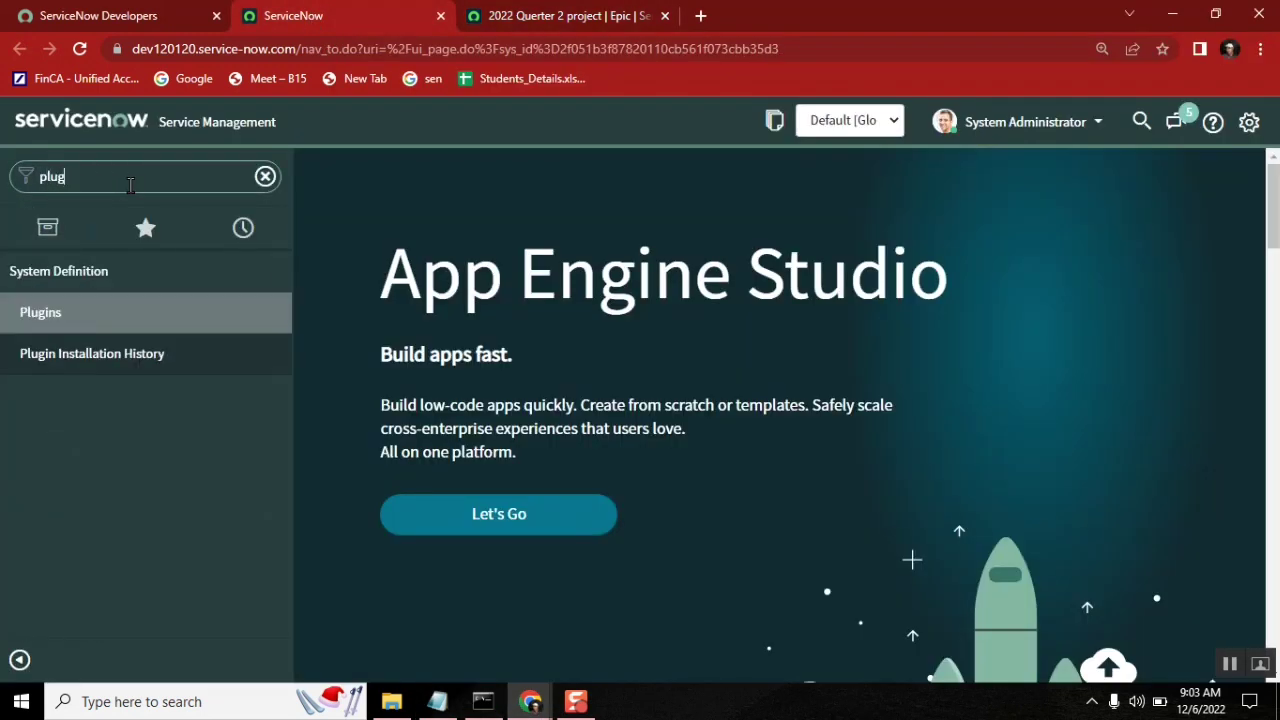
pyautogui.click(63, 329)
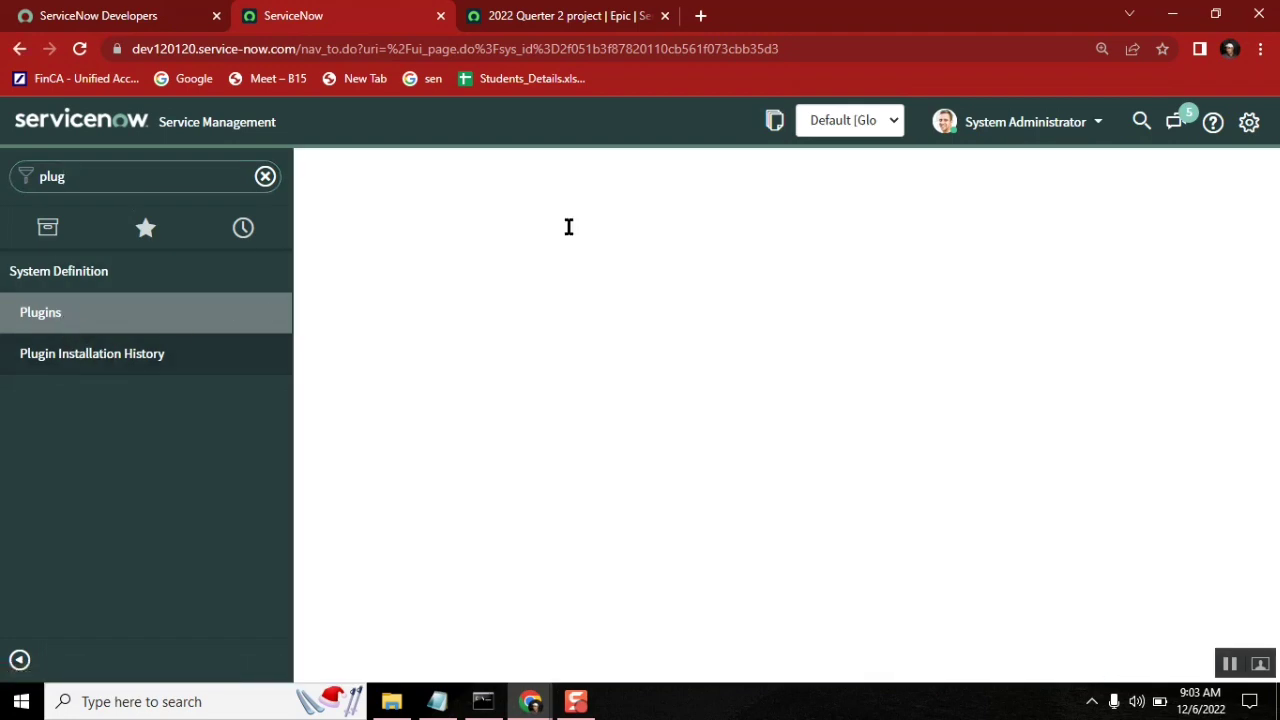
# While plugins load, select the ten catalog request lines in the Notepad notes.
pyautogui.click(437, 701)
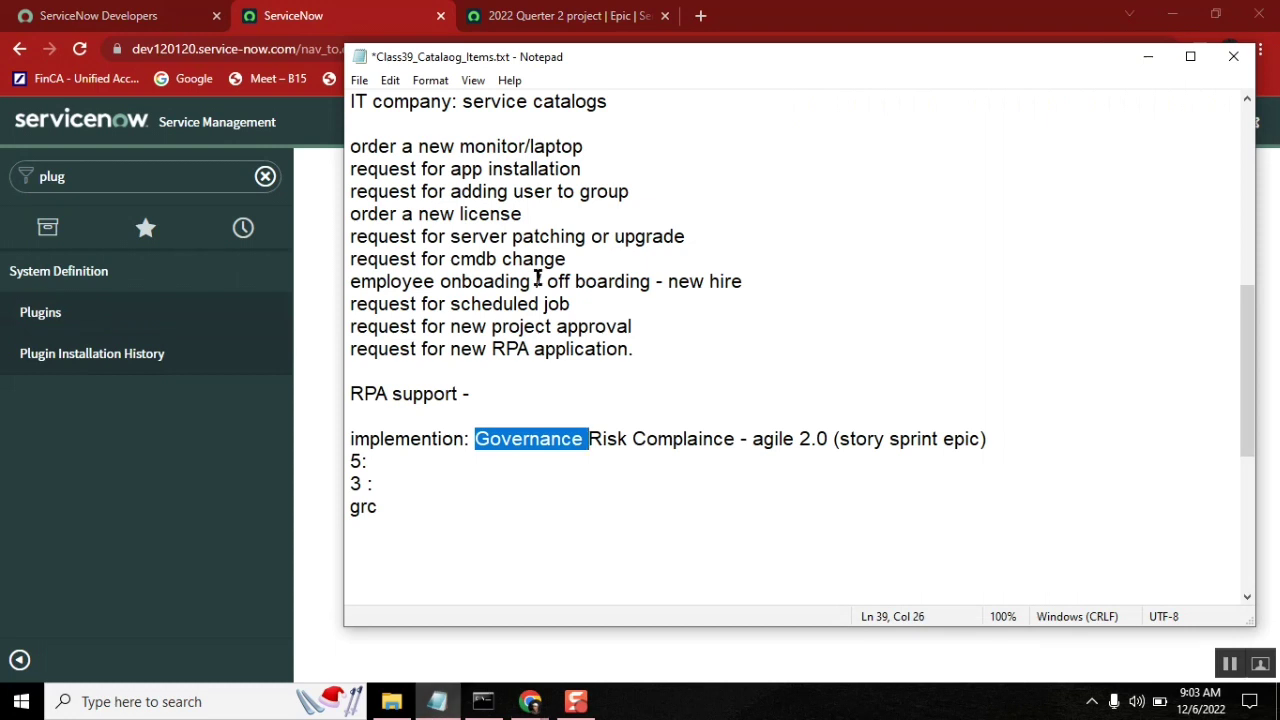
pyautogui.click(351, 146)
pyautogui.keyDown('shift'); pyautogui.click(651, 351); pyautogui.keyUp('shift')
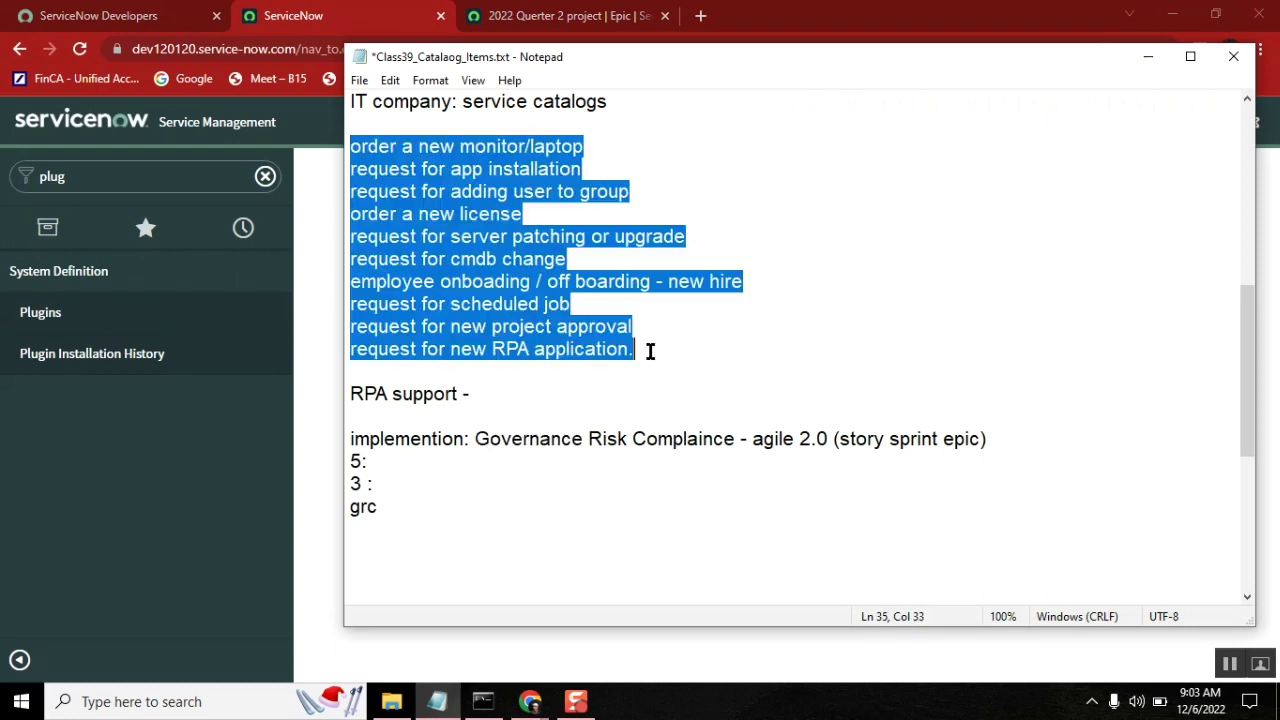
pyautogui.click(615, 386)
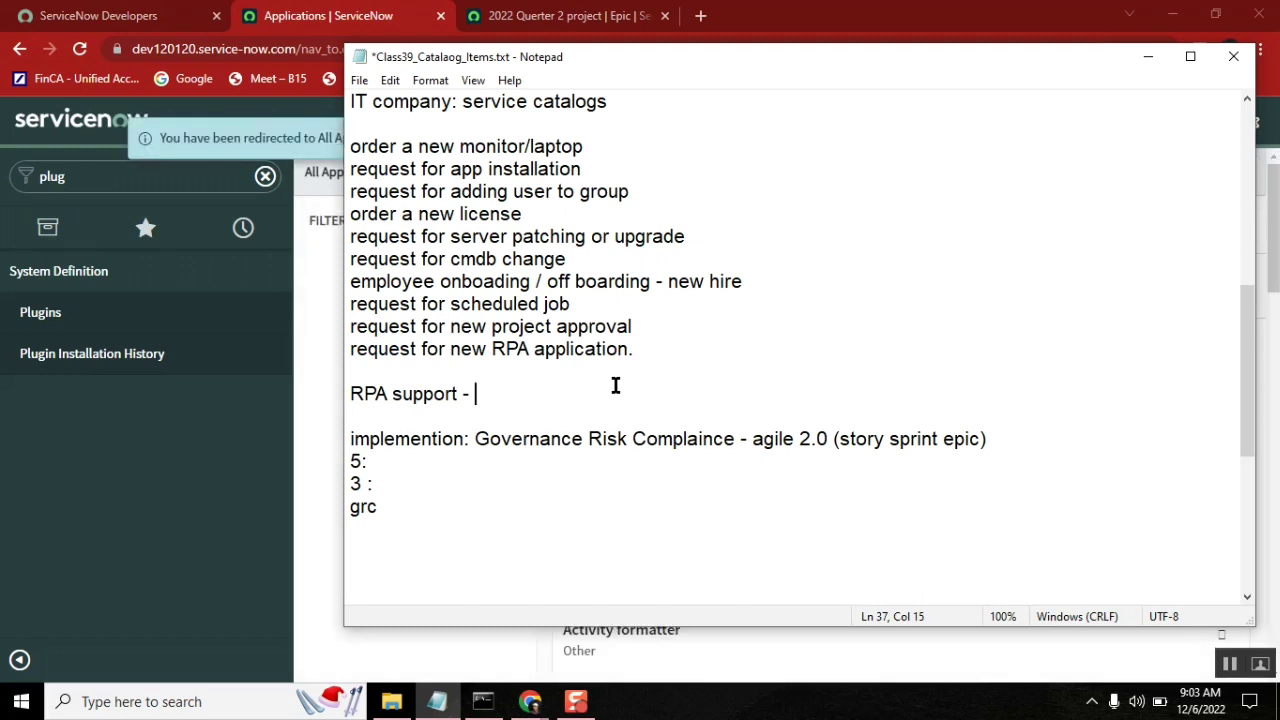
# On the 2088-result plugin list, dismiss the redirect notice and focus the search box.
pyautogui.click(325, 298)
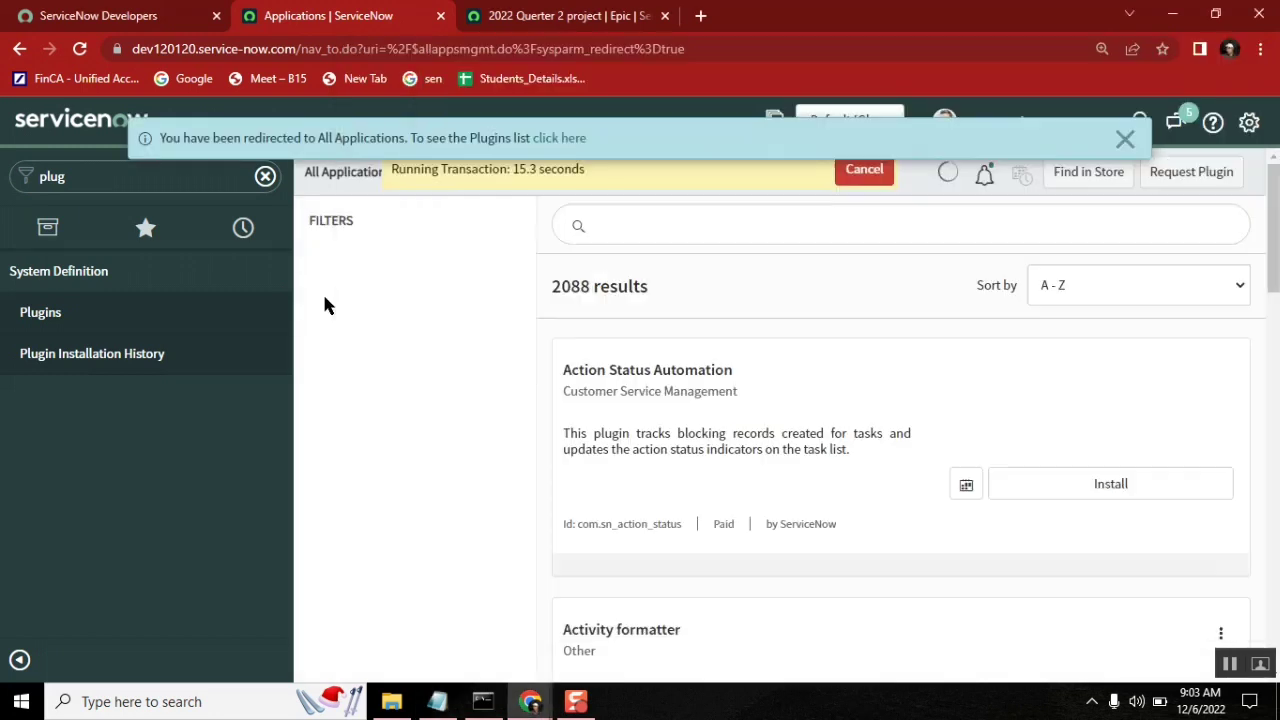
pyautogui.click(1125, 139)
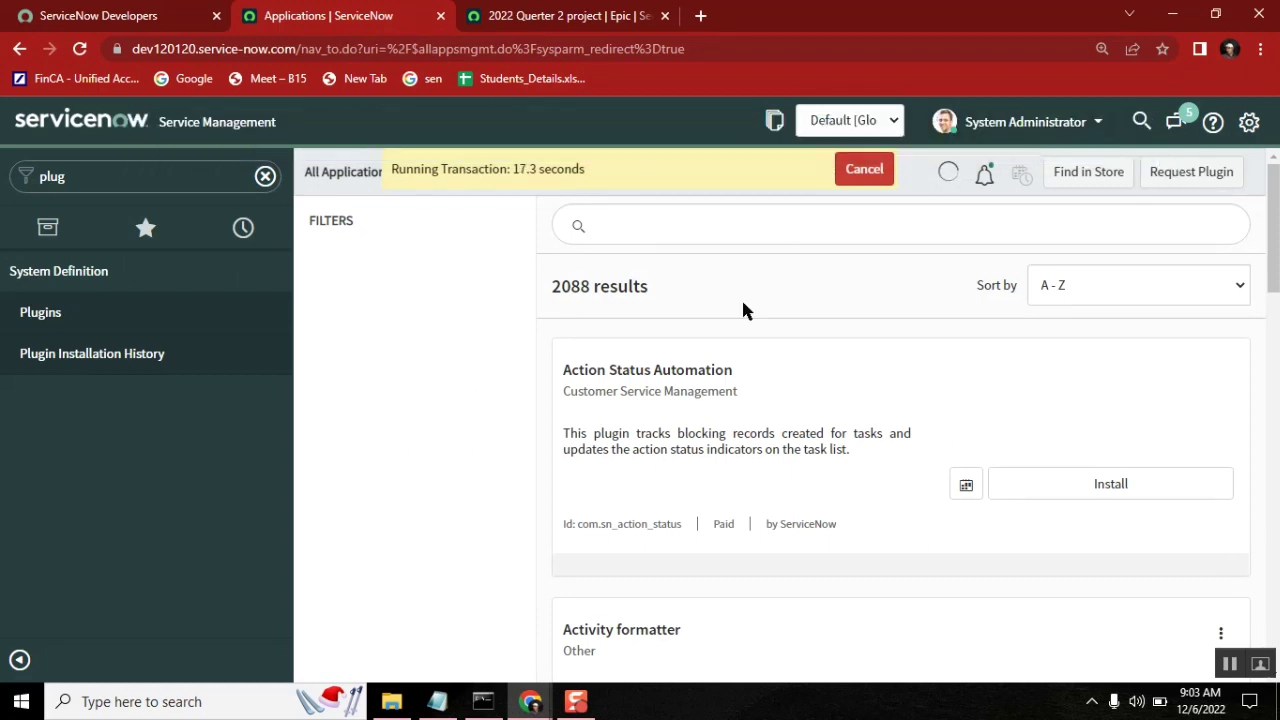
pyautogui.click(627, 234)
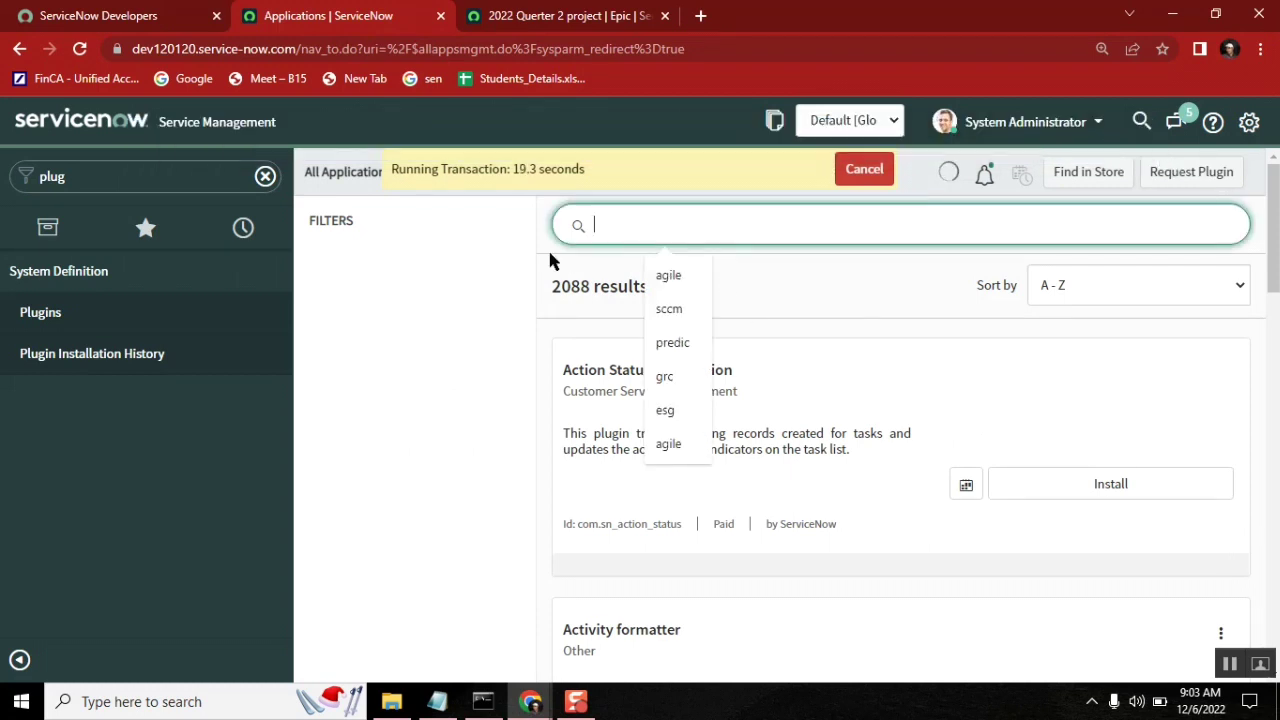
pyautogui.moveTo(447, 703)
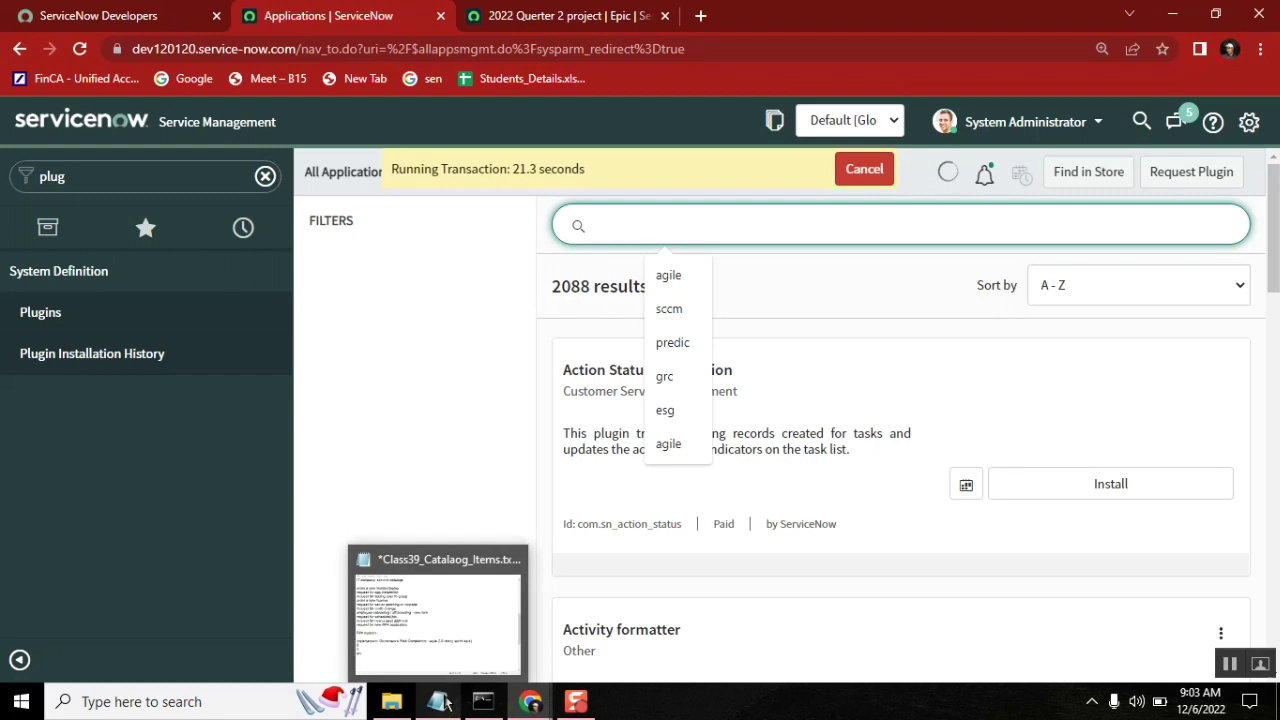
pyautogui.click(438, 605)
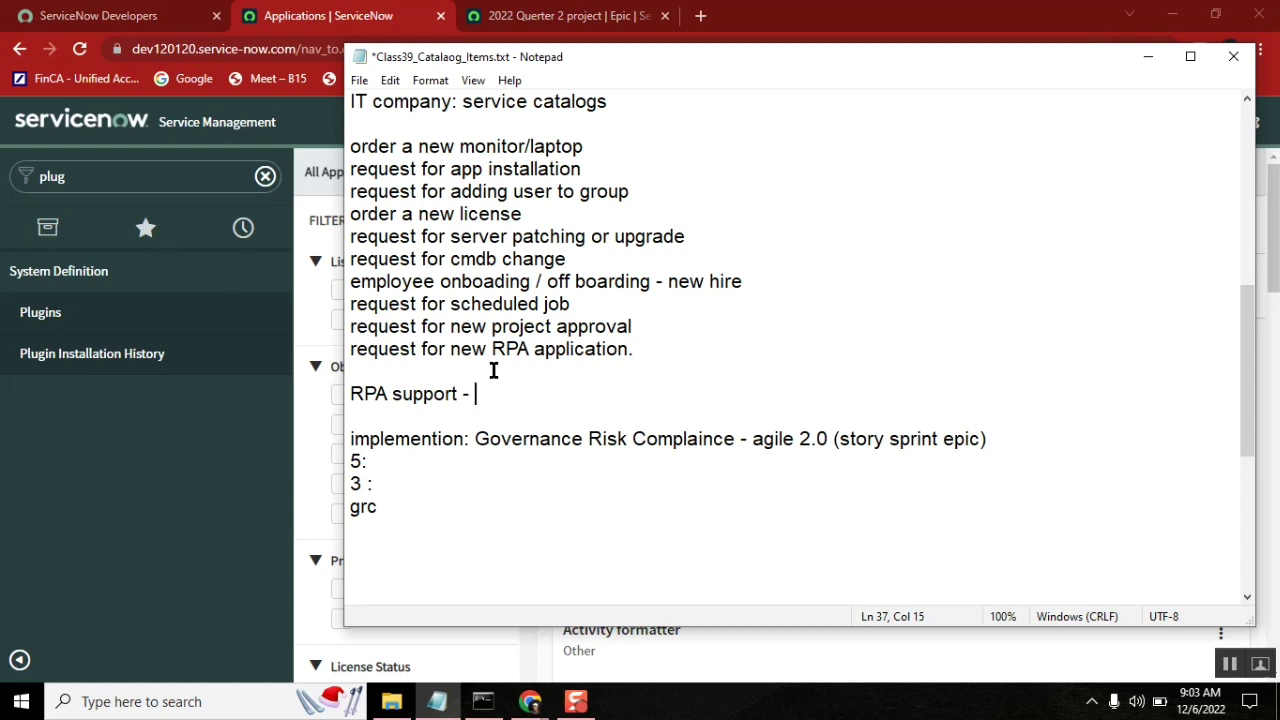
# Search the ServiceNow plugin list for 'agile 2.0', then for just 'agile'.
pyautogui.click(308, 423)
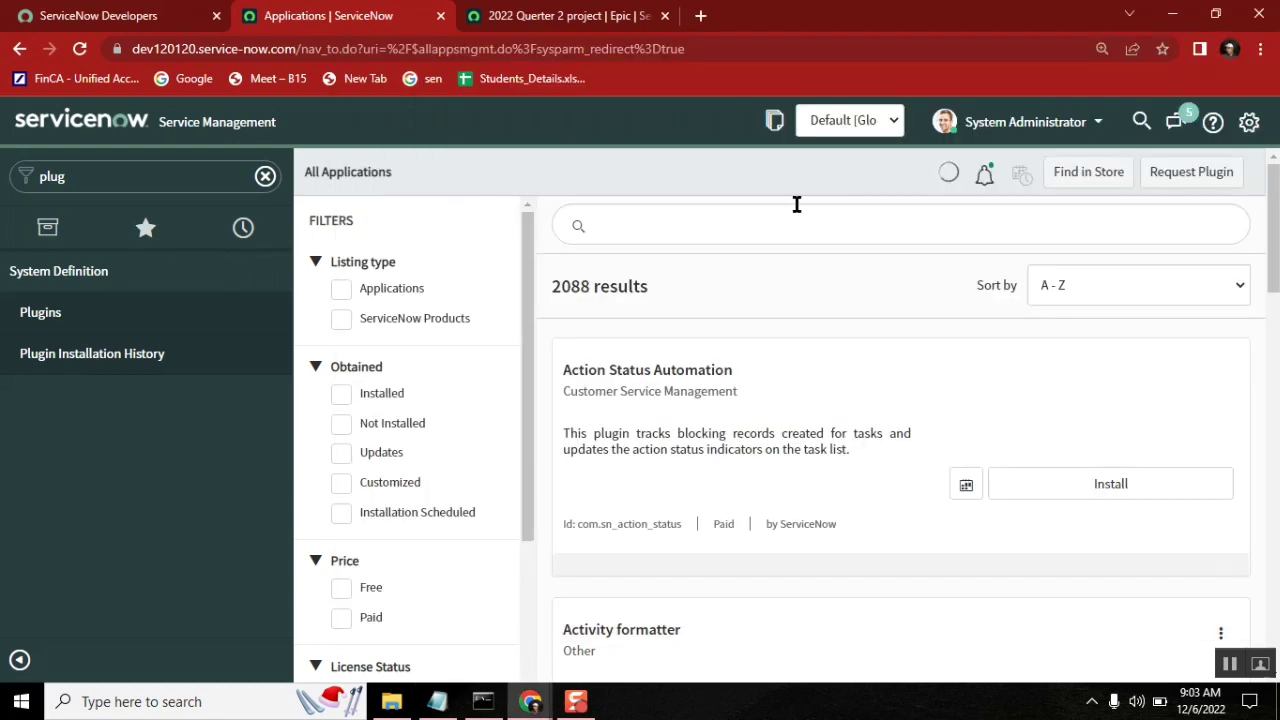
pyautogui.click(638, 231)
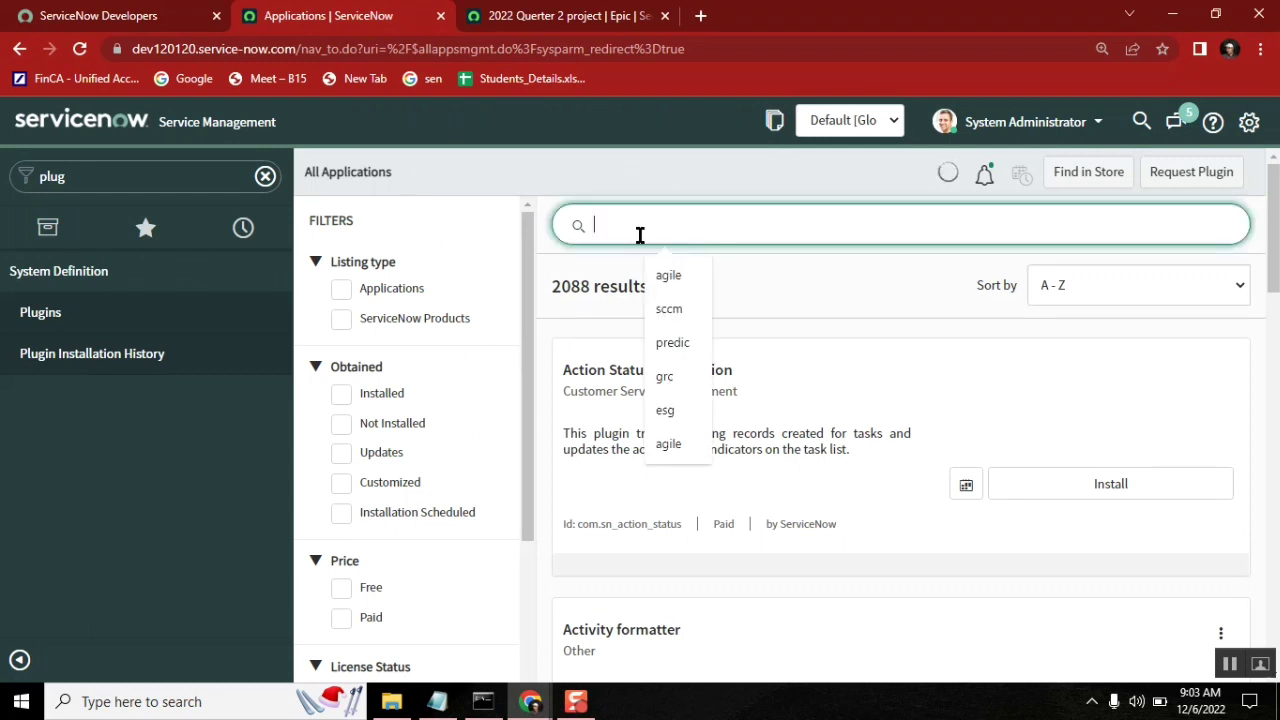
pyautogui.write('agile')
pyautogui.press('Return')
pyautogui.write('2.0')
pyautogui.press('Return')
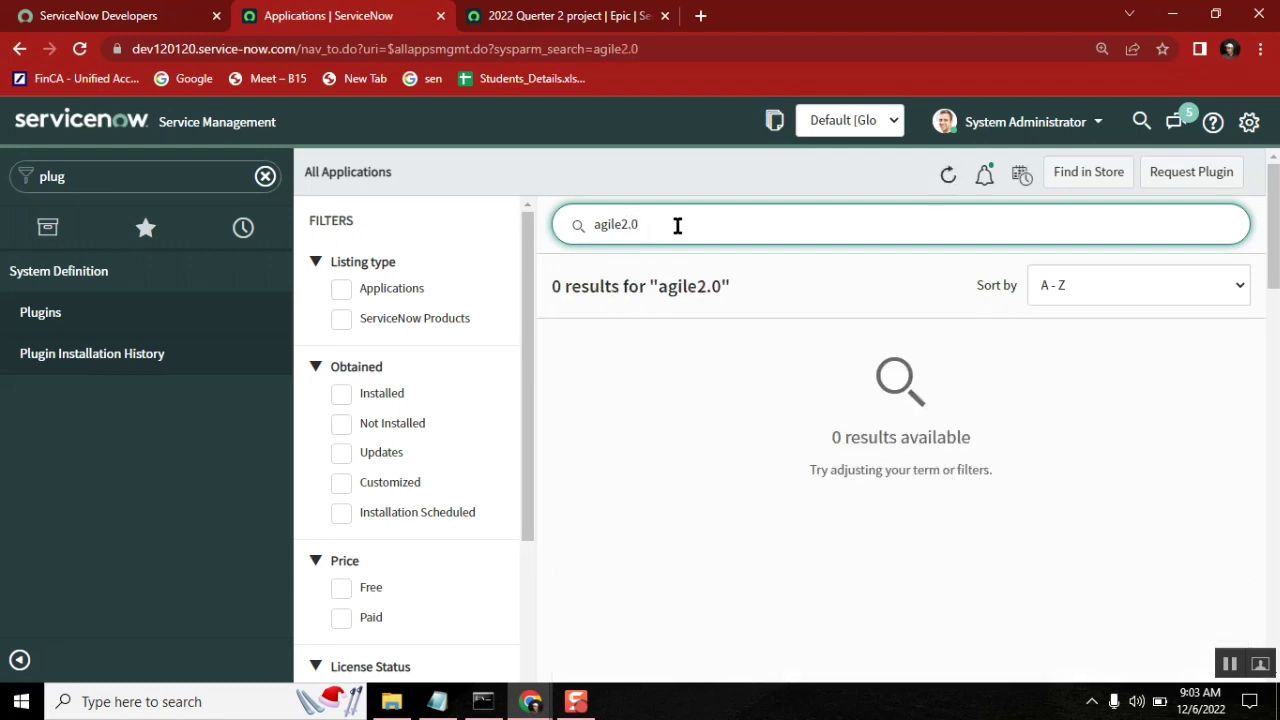
pyautogui.press('BackSpace')
pyautogui.press('BackSpace')
pyautogui.press('BackSpace')
pyautogui.press('Return')
pyautogui.write('2.0')
pyautogui.press('Return')
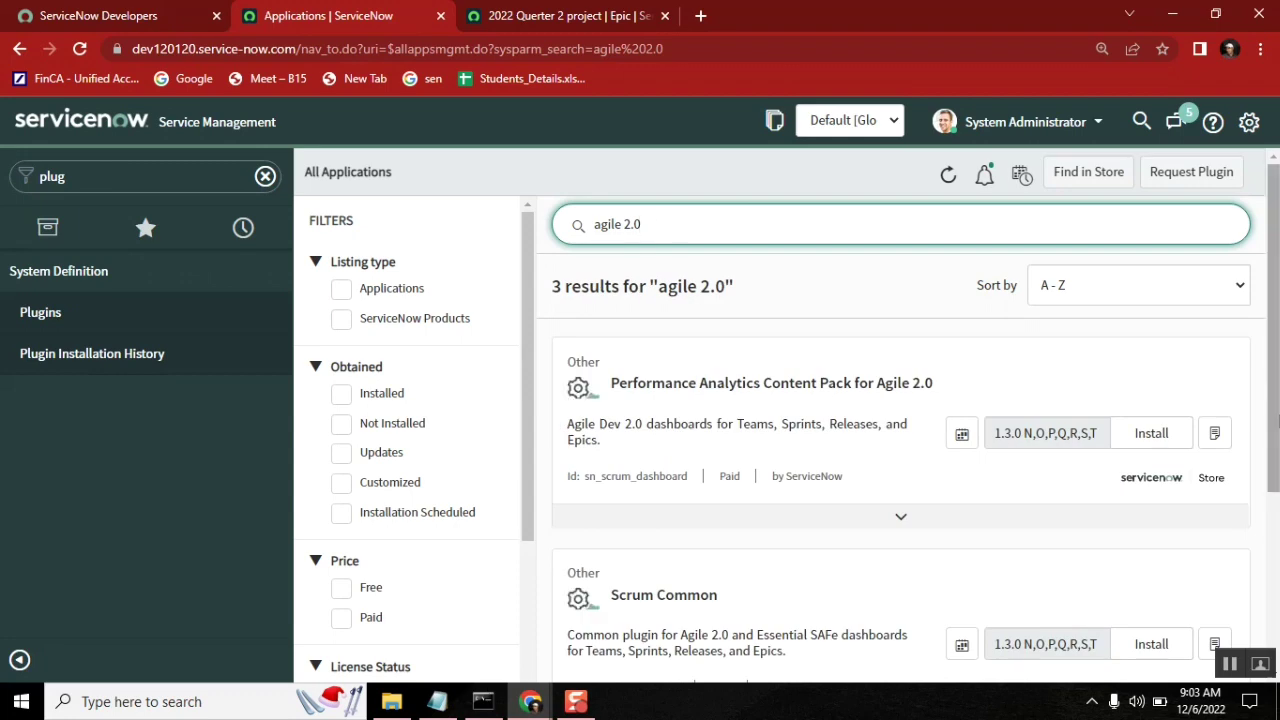
pyautogui.scroll(-3, 1275, 540)
pyautogui.scroll(3, 1276, 505)
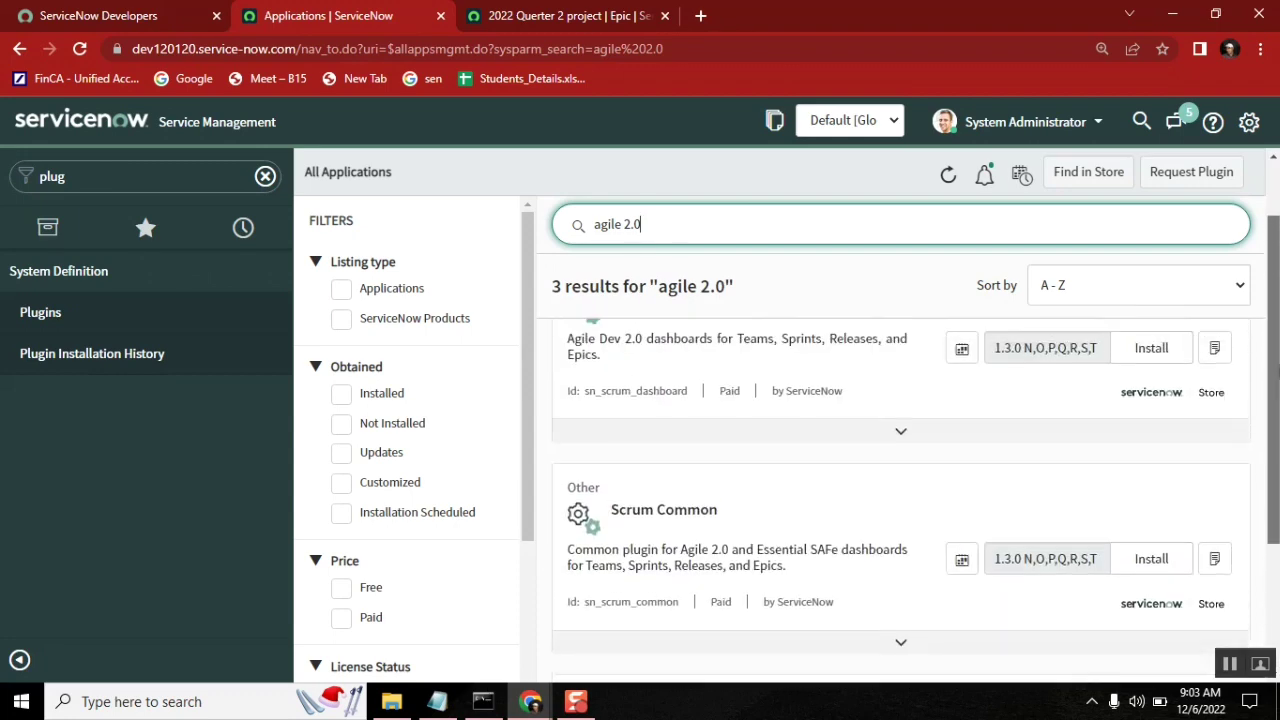
pyautogui.scroll(-3, 1276, 505)
pyautogui.scroll(3, 1277, 290)
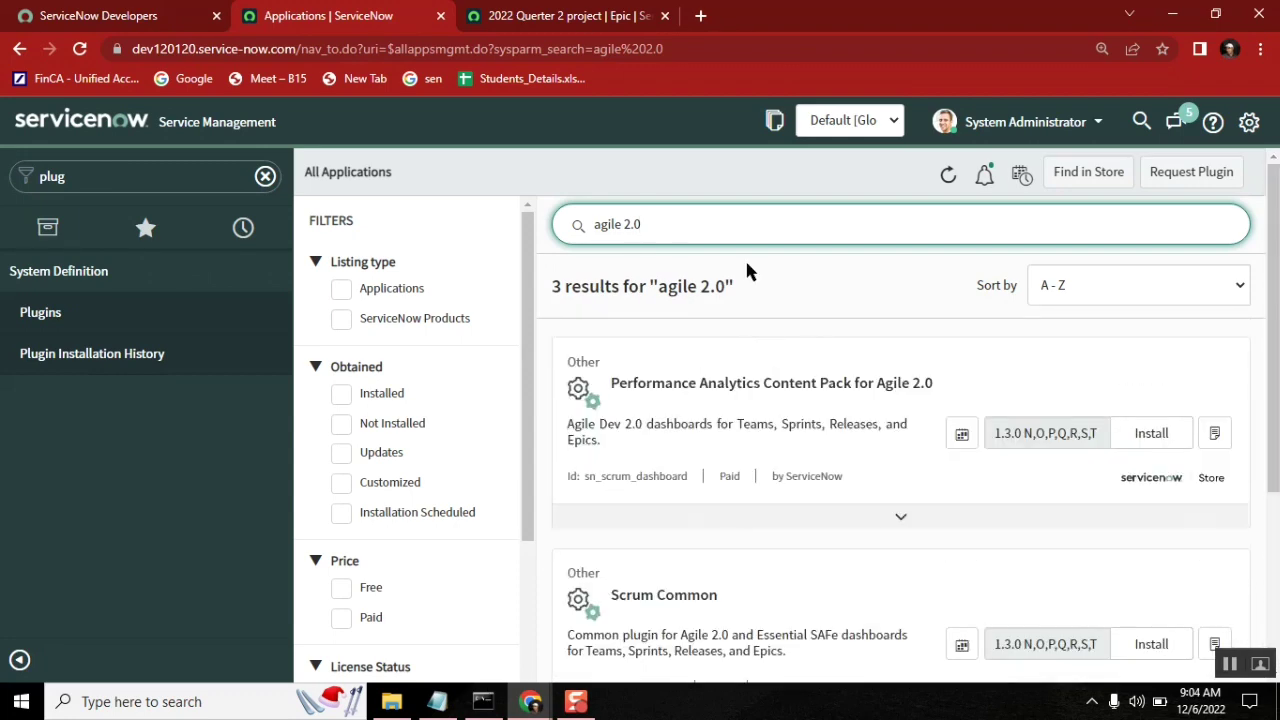
pyautogui.press('BackSpace')
pyautogui.press('BackSpace')
pyautogui.press('BackSpace')
pyautogui.press('BackSpace')
pyautogui.press('Return')
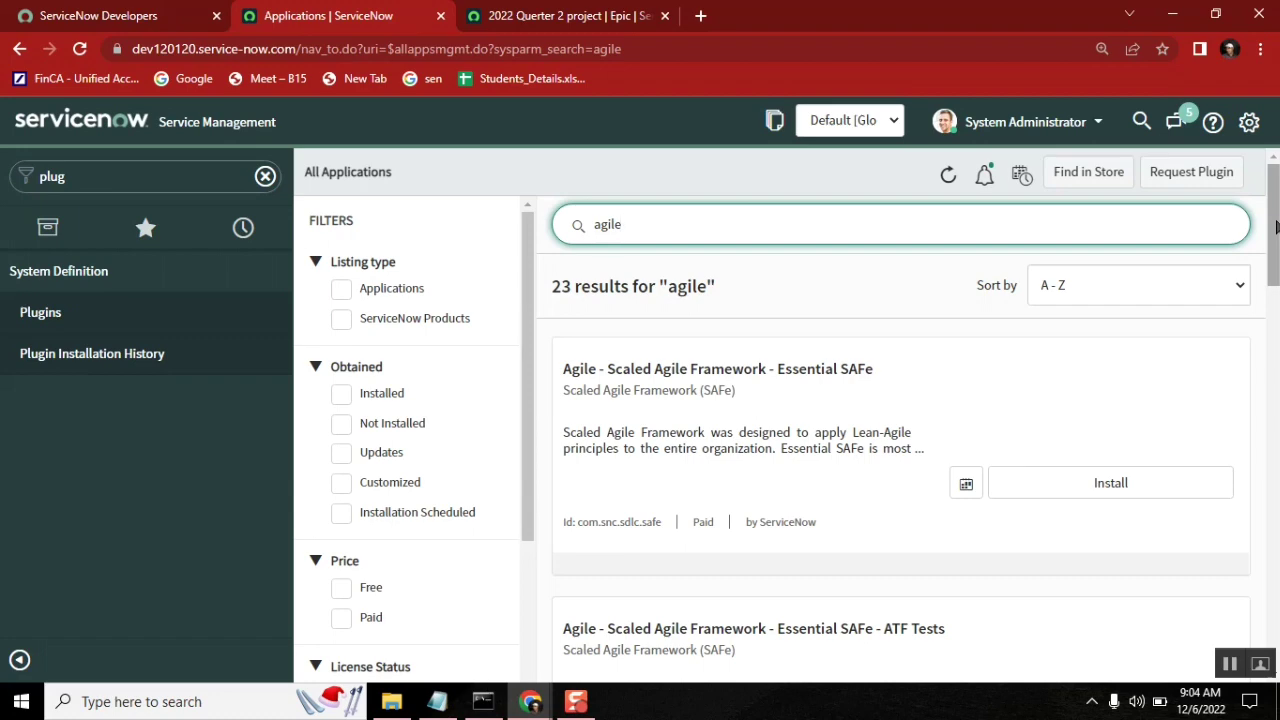
# Open Agile Development 2.0, copy its ID com.snc.sdlc.agile.2.0, and place the Notepad caret below grc.
pyautogui.scroll(-5, 1276, 226)
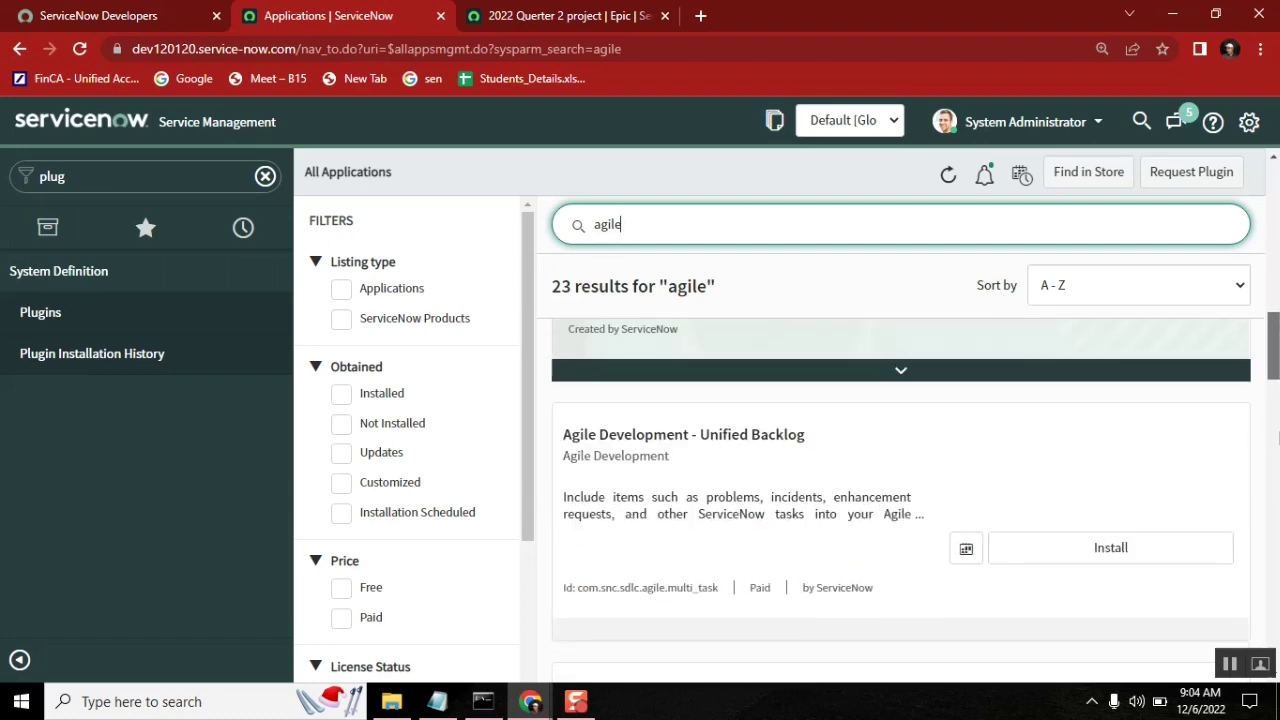
pyautogui.scroll(3, 1277, 437)
pyautogui.scroll(-4, 1278, 447)
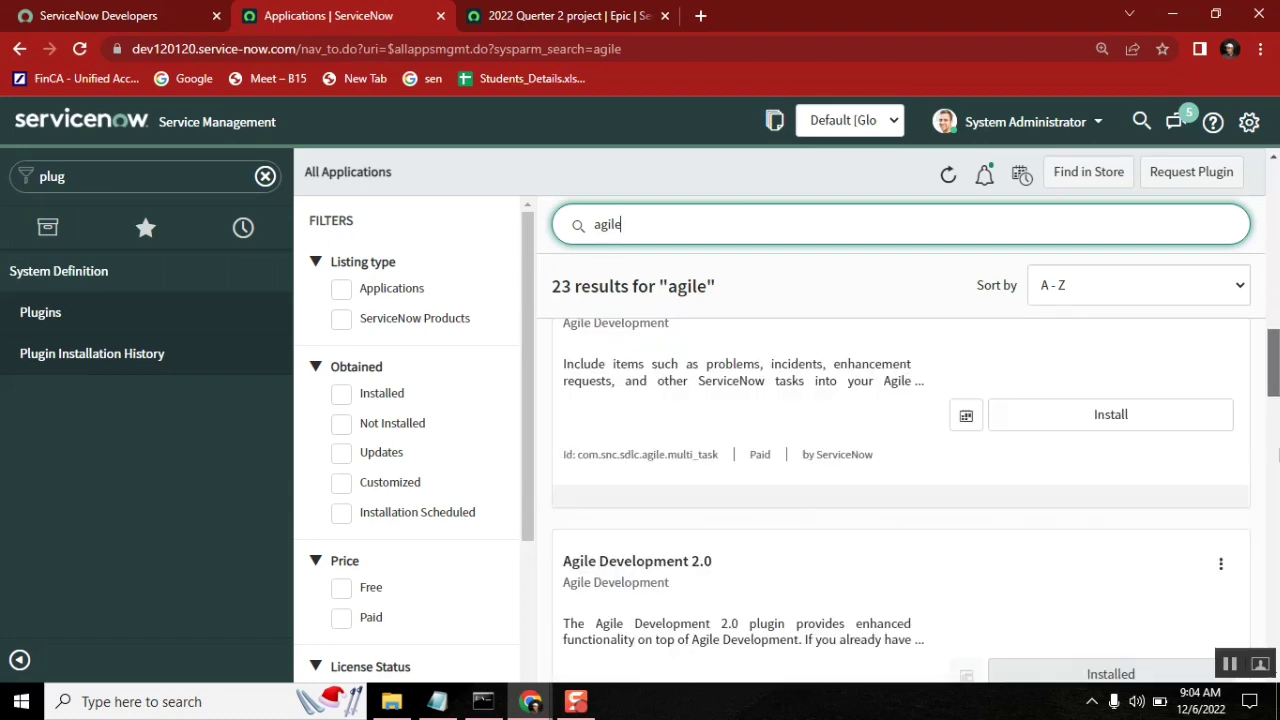
pyautogui.scroll(-1, 1278, 455)
pyautogui.click(725, 492)
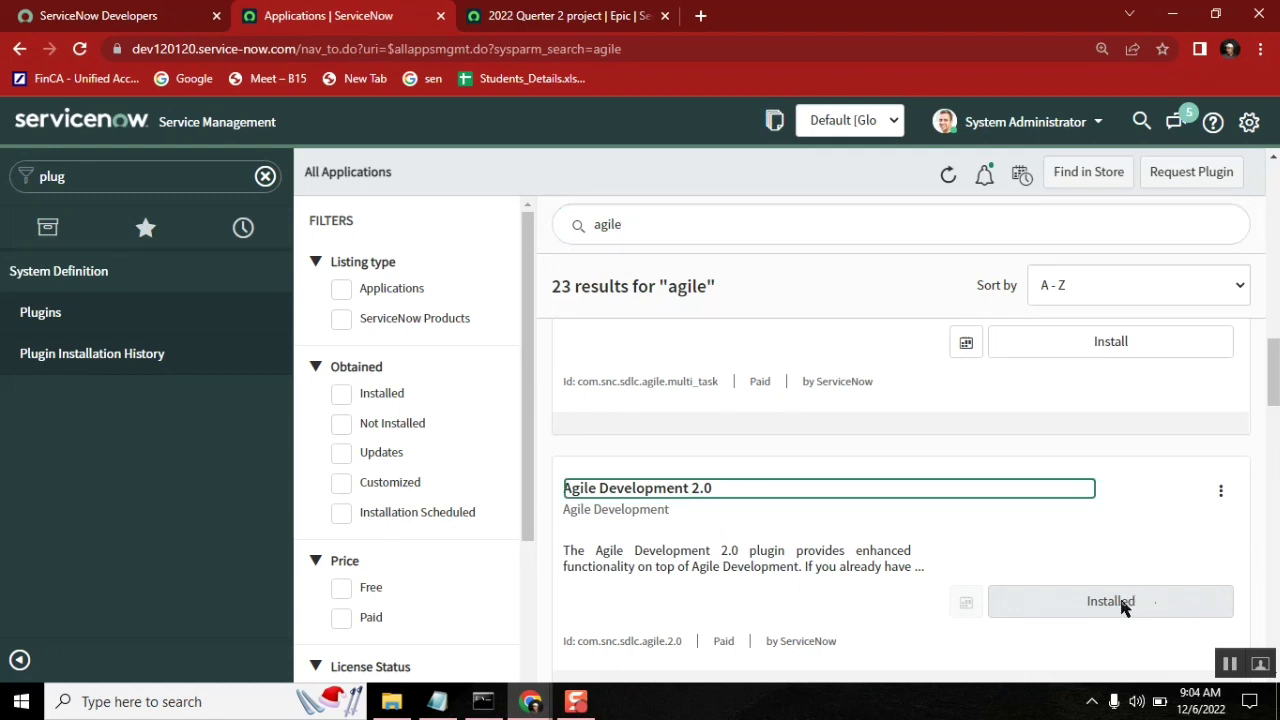
pyautogui.moveTo(687, 648); pyautogui.dragTo(580, 648)
pyautogui.hotkey('ctrl', 'c')
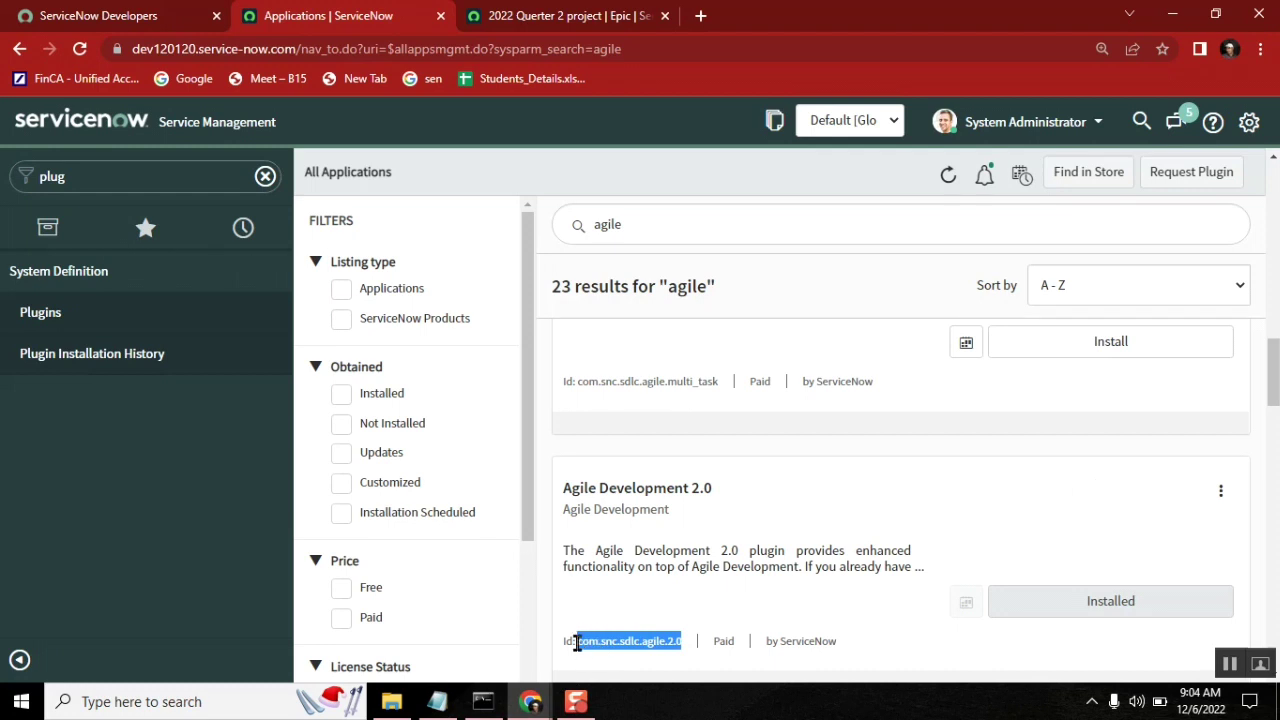
pyautogui.click(437, 701)
pyautogui.click(423, 518)
# Start an 'agile' line below grc and resize the Notepad window to reveal the page.
pyautogui.press('Return')
pyautogui.press('Return')
pyautogui.write('agile')
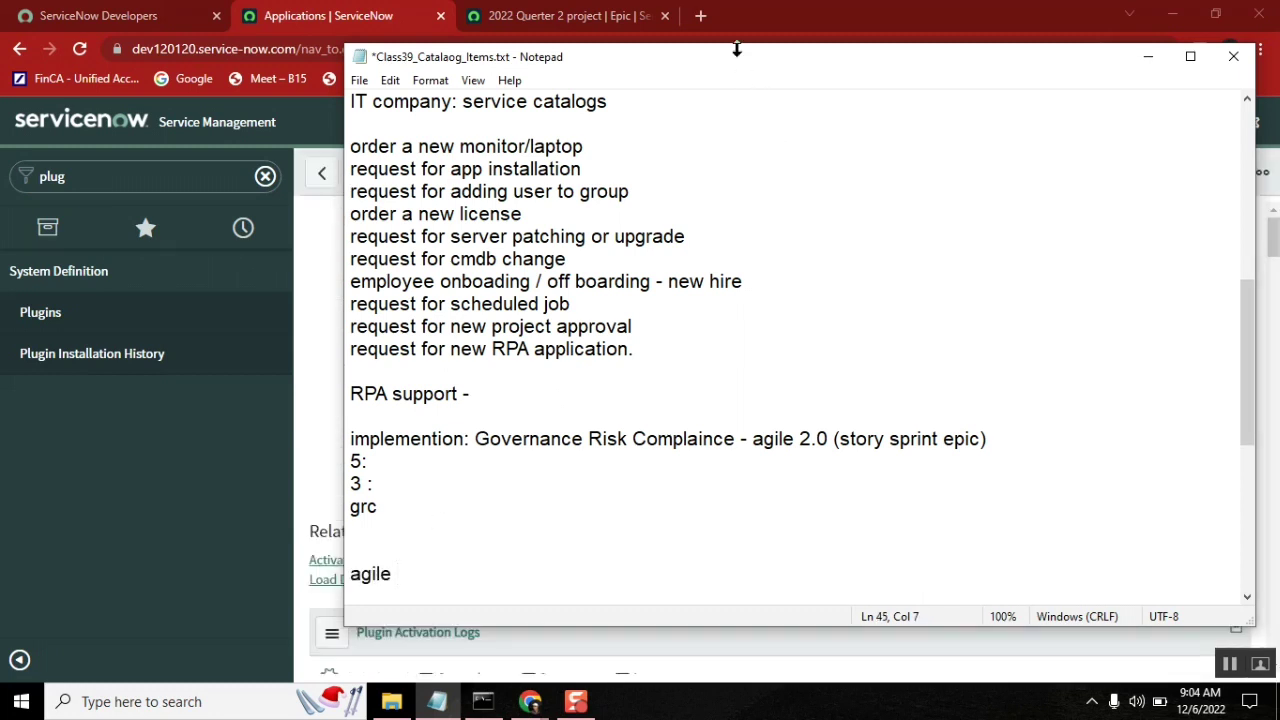
pyautogui.moveTo(737, 45); pyautogui.dragTo(493, 53)
pyautogui.moveTo(1005, 276); pyautogui.dragTo(1005, 343)
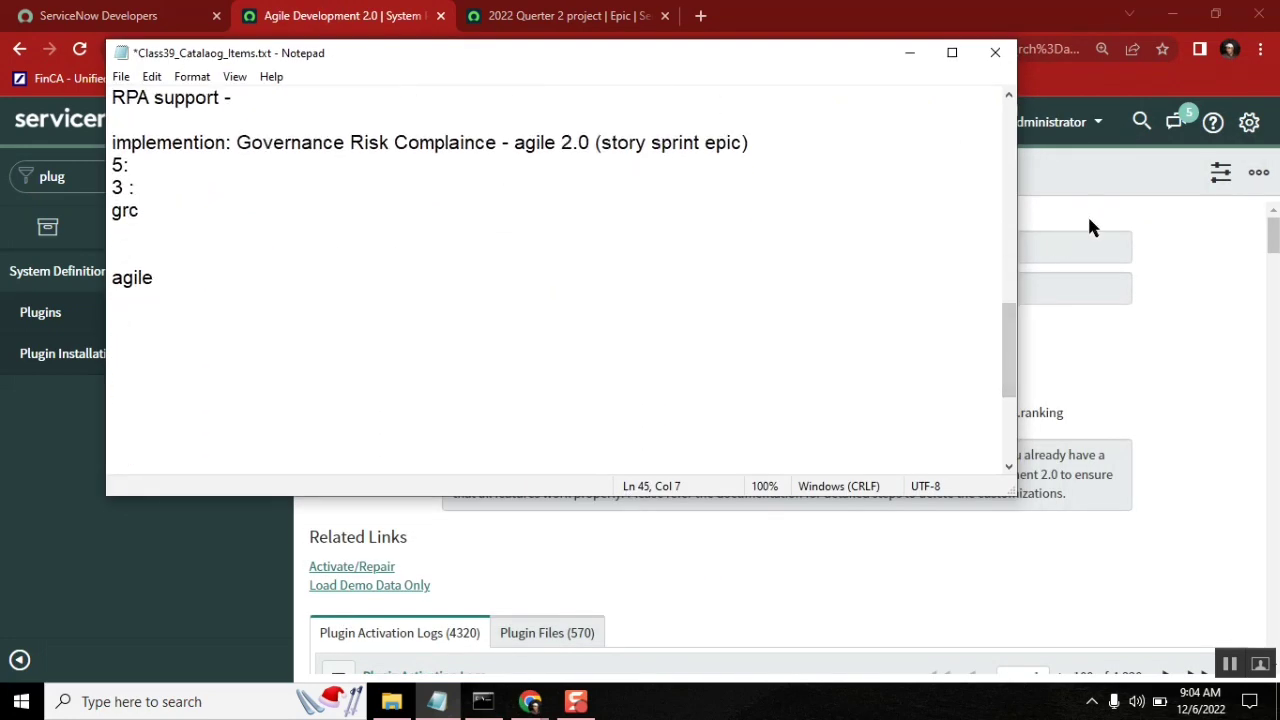
pyautogui.moveTo(1014, 217); pyautogui.dragTo(706, 178)
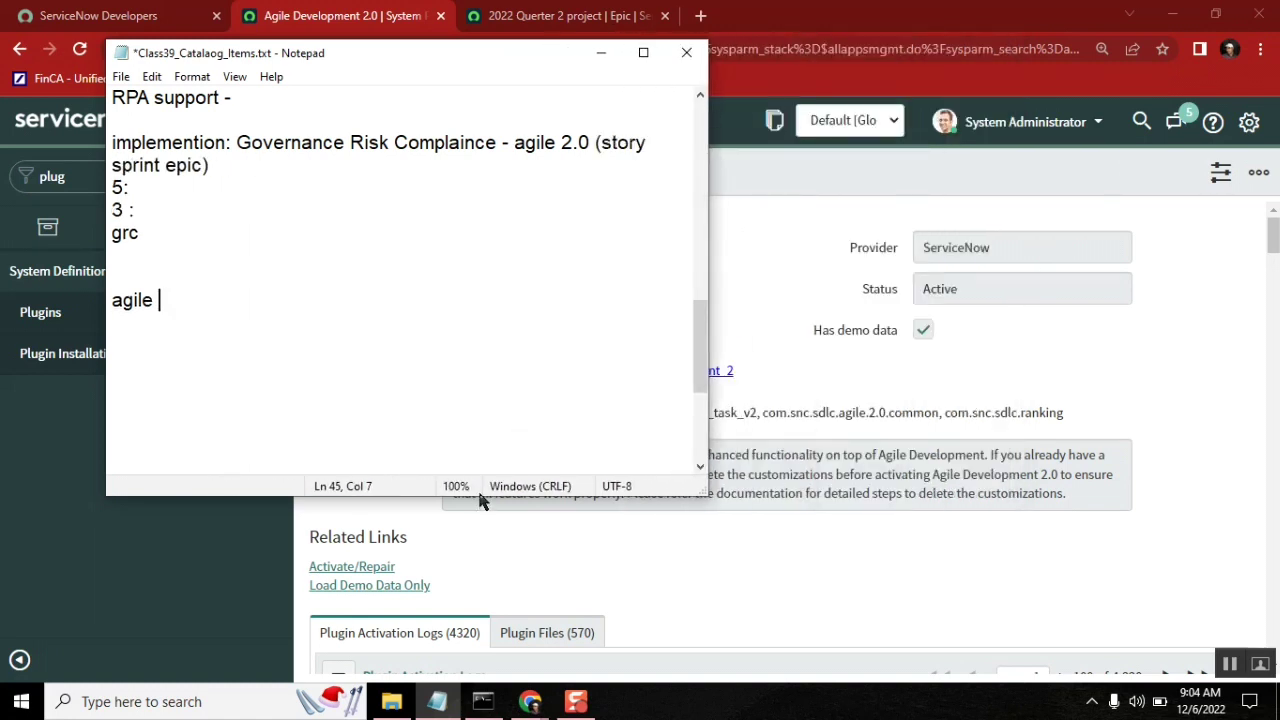
pyautogui.moveTo(500, 502); pyautogui.dragTo(500, 371)
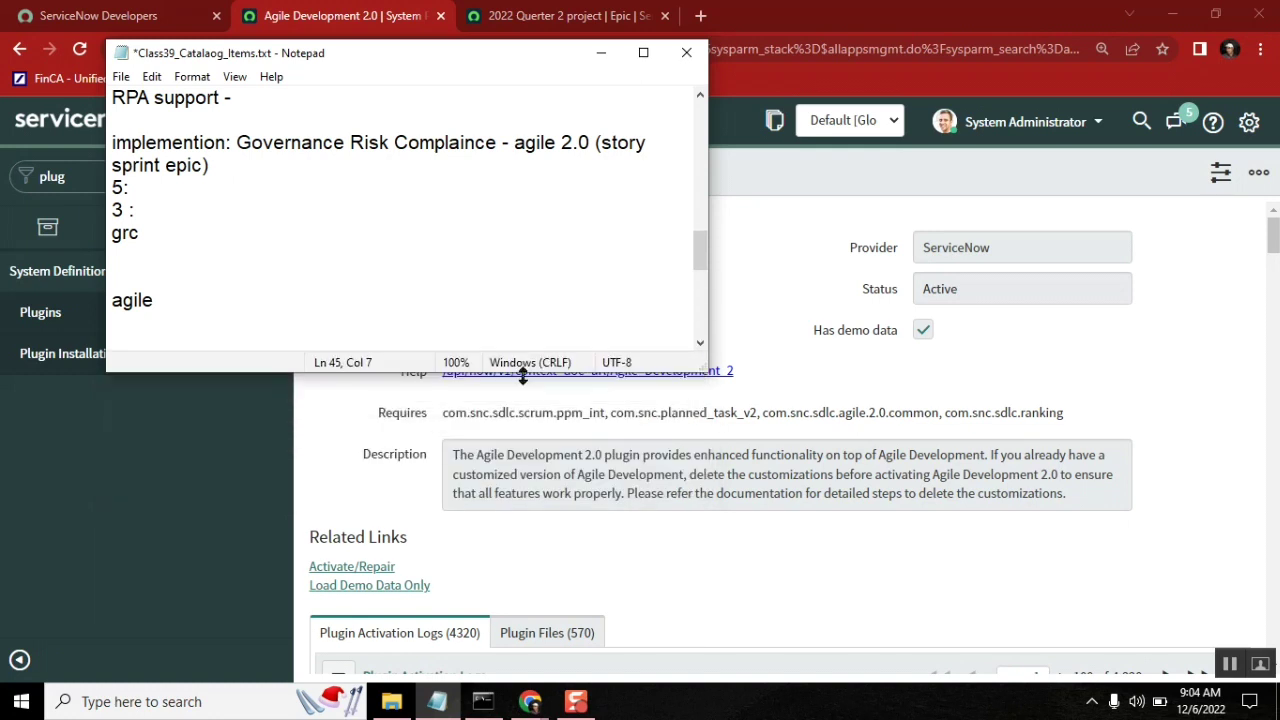
pyautogui.moveTo(710, 198); pyautogui.dragTo(1016, 198)
pyautogui.moveTo(1008, 254); pyautogui.dragTo(1008, 267)
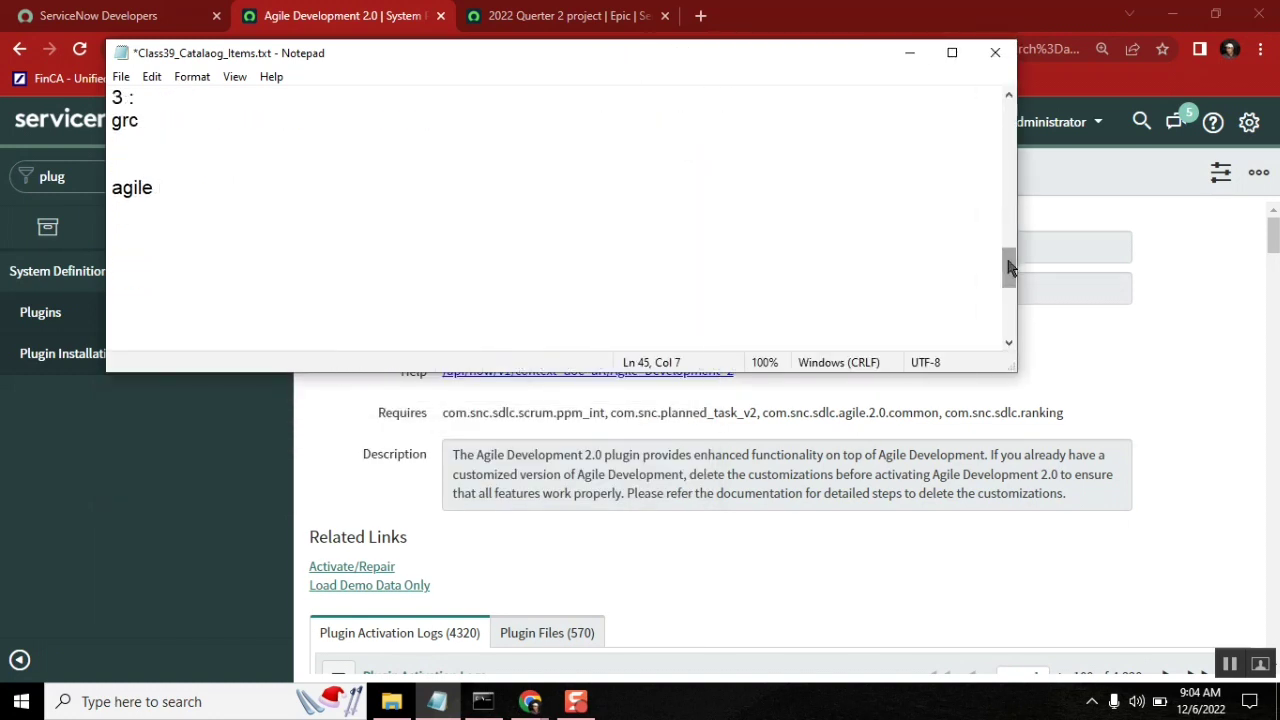
# Complete the line as 'agile: com.snc.sdlc.agile.2.0' and add a grc line beneath it.
pyautogui.write('agil')
pyautogui.press('BackSpace')
pyautogui.press('BackSpace')
pyautogui.press('BackSpace')
pyautogui.press('BackSpace')
pyautogui.press('BackSpace')
pyautogui.write(':')
pyautogui.hotkey('ctrl', 'v')
pyautogui.press('Return')
pyautogui.write('grc')
pyautogui.press('Return')
# Go back from the Agile Development 2.0 record and reopen System Definition > Plugins.
pyautogui.click(1148, 327)
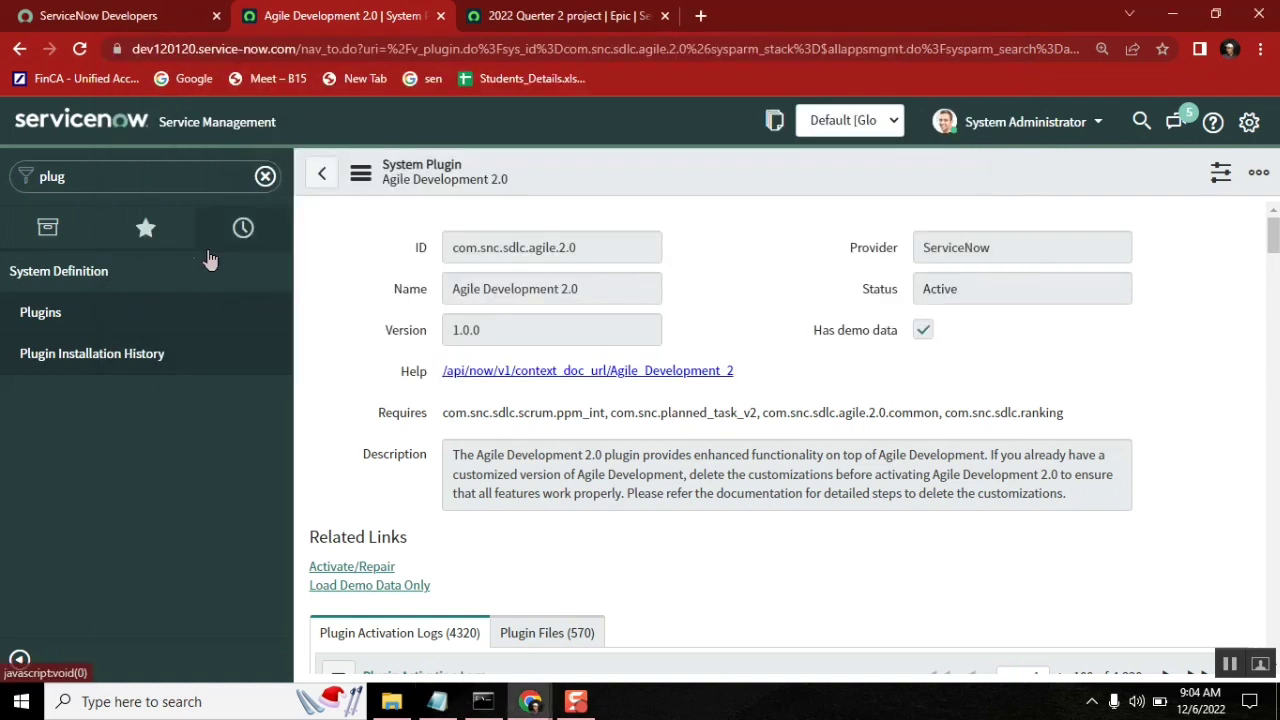
pyautogui.click(20, 49)
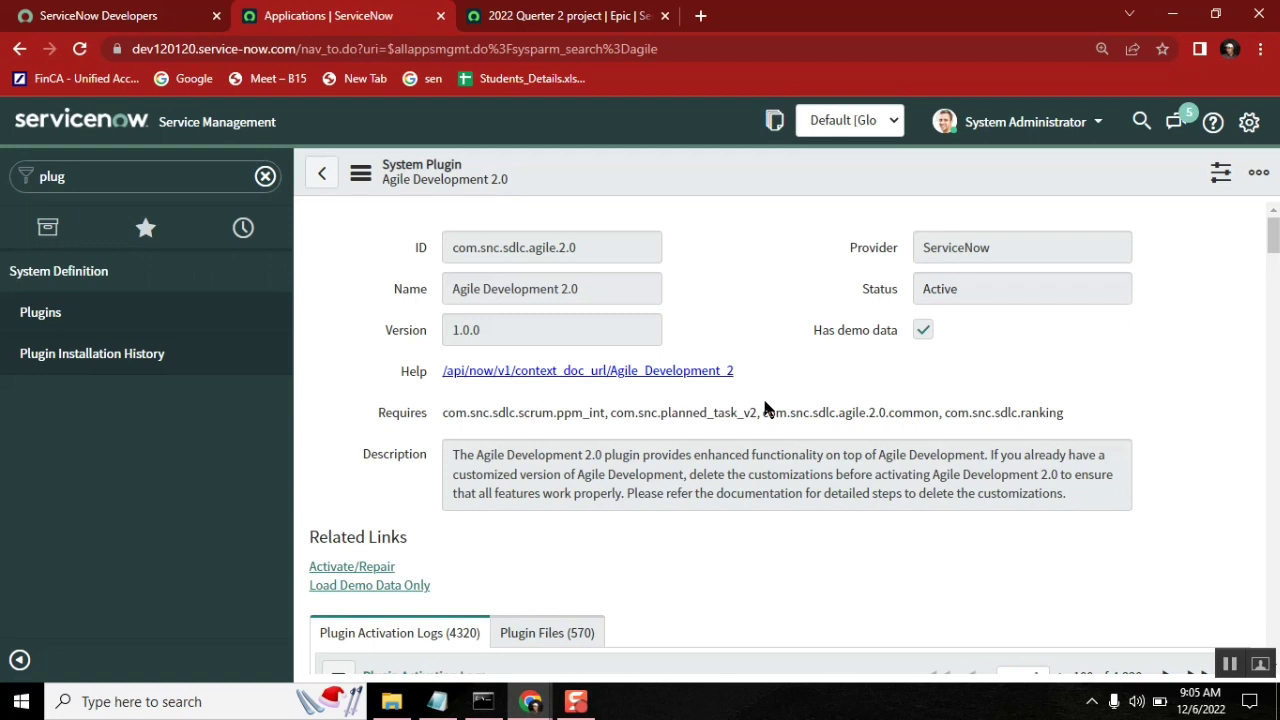
pyautogui.click(105, 322)
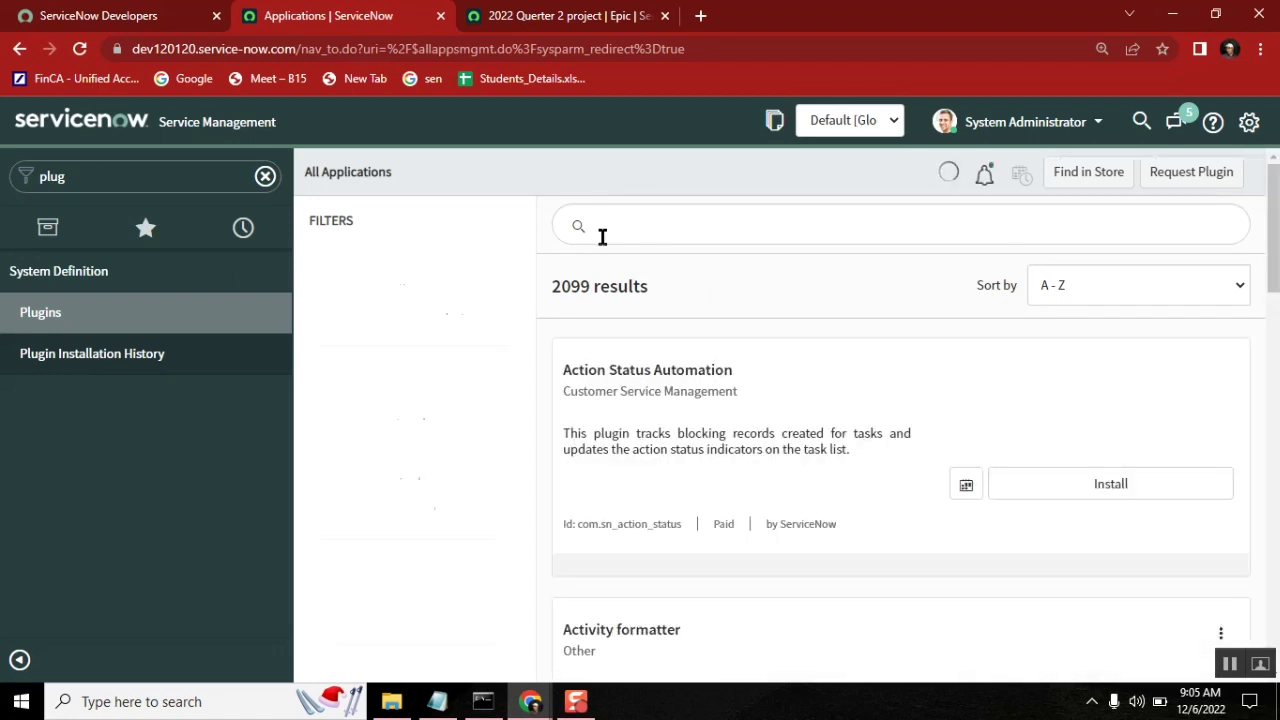
# Search the plugin list for 'grc' and scroll through the results.
pyautogui.click(629, 233)
pyautogui.write('grc')
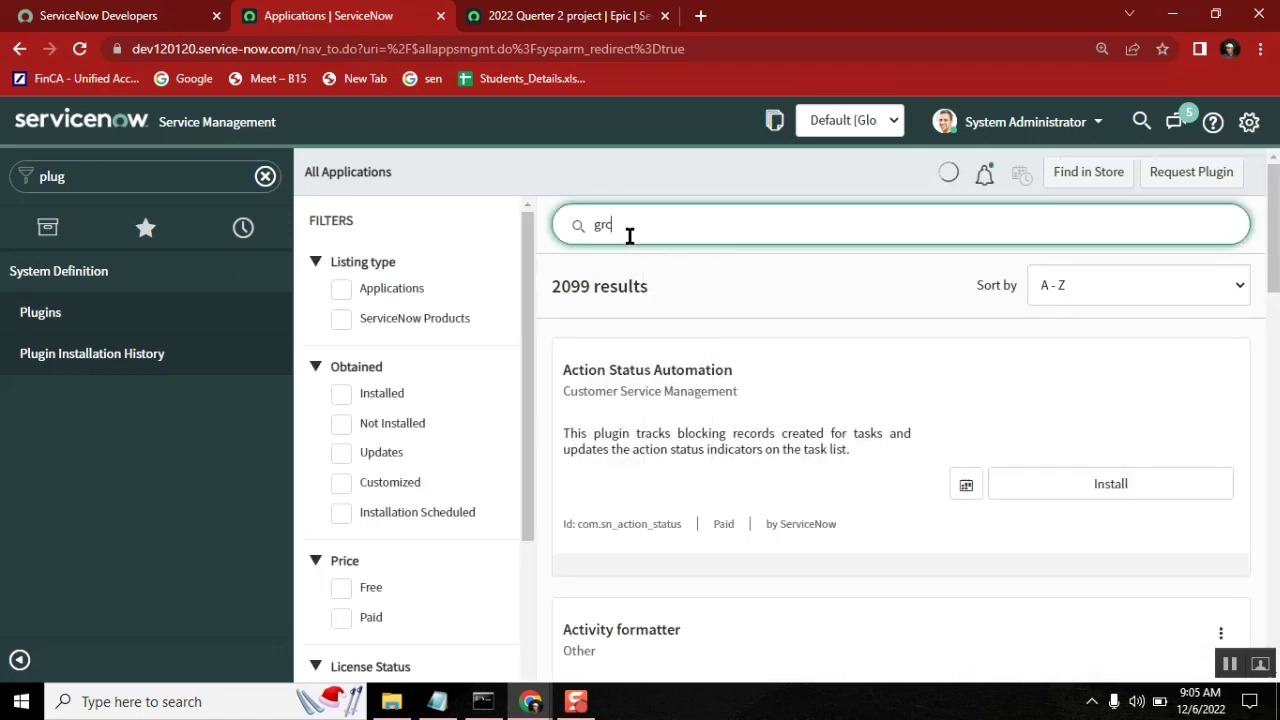
pyautogui.press('Return')
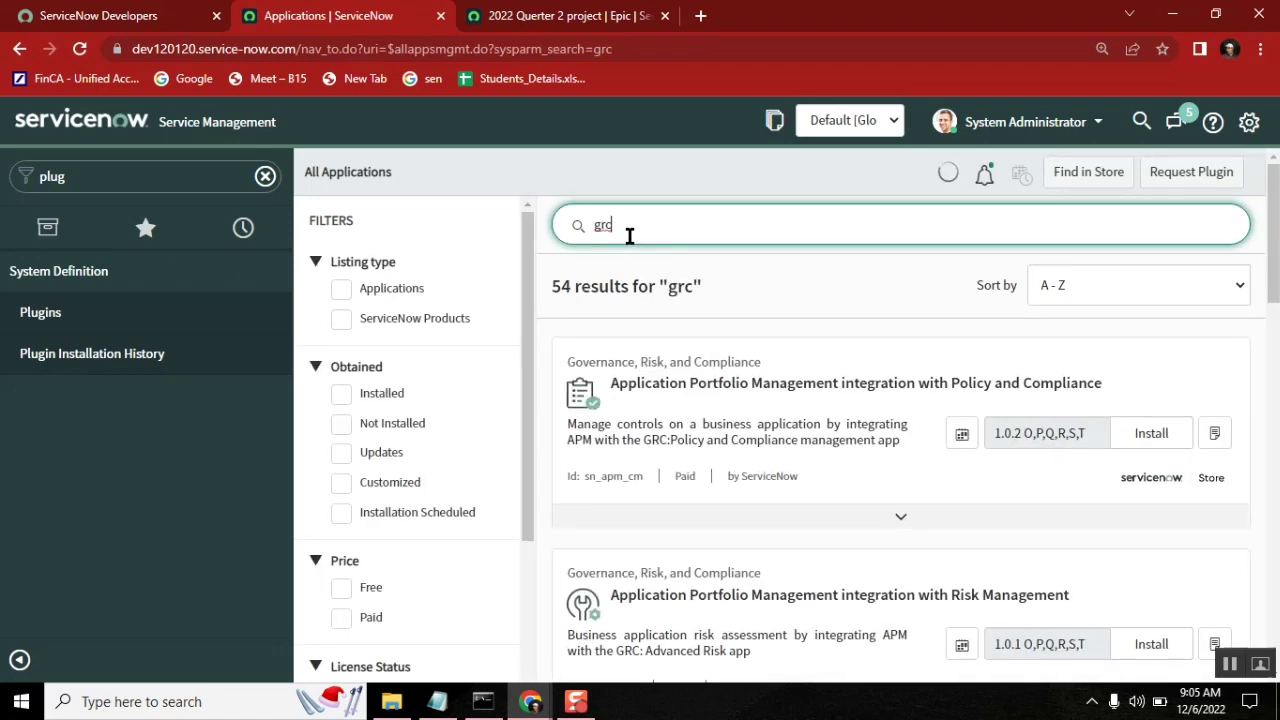
pyautogui.scroll(-2, 1274, 245)
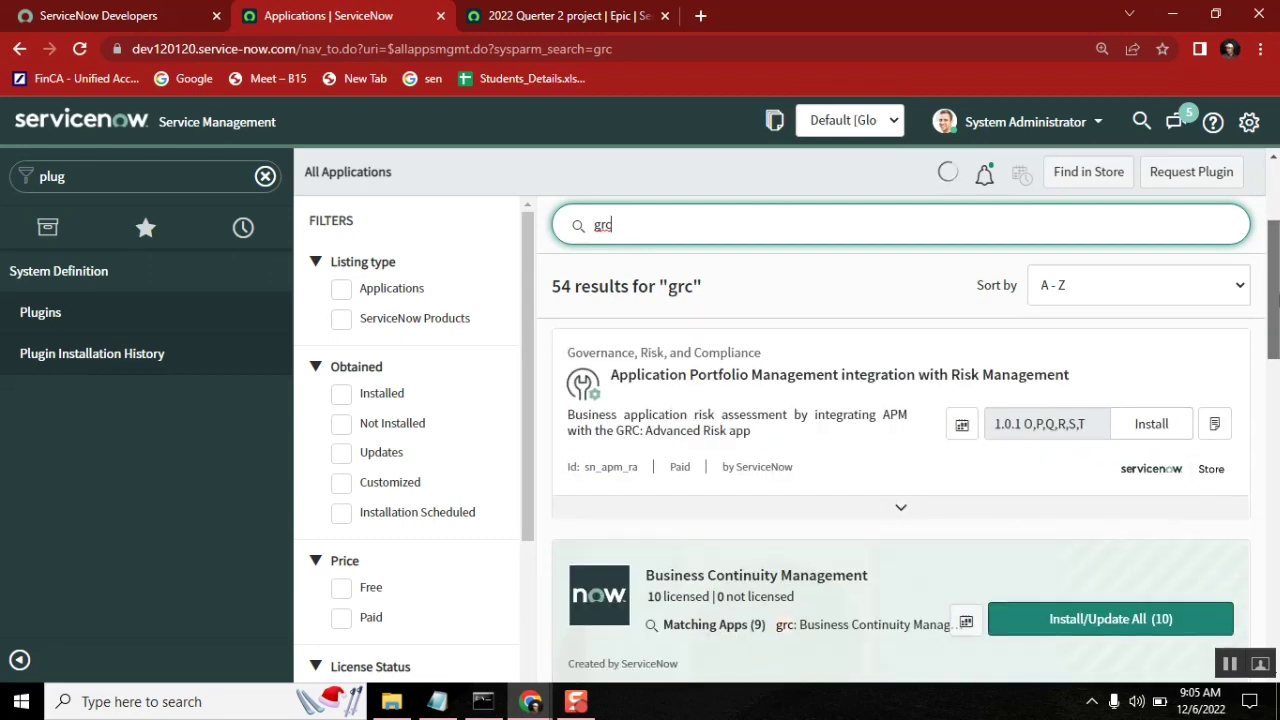
pyautogui.scroll(-2, 1277, 347)
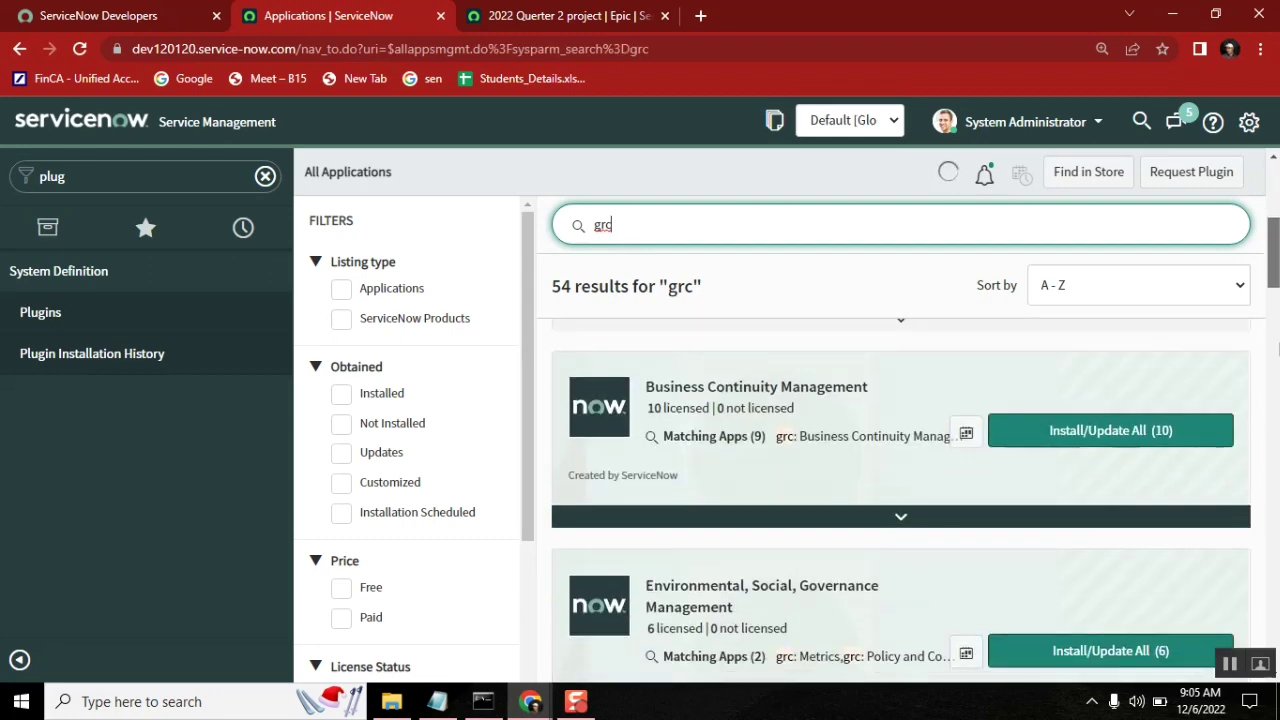
pyautogui.scroll(-2, 1277, 347)
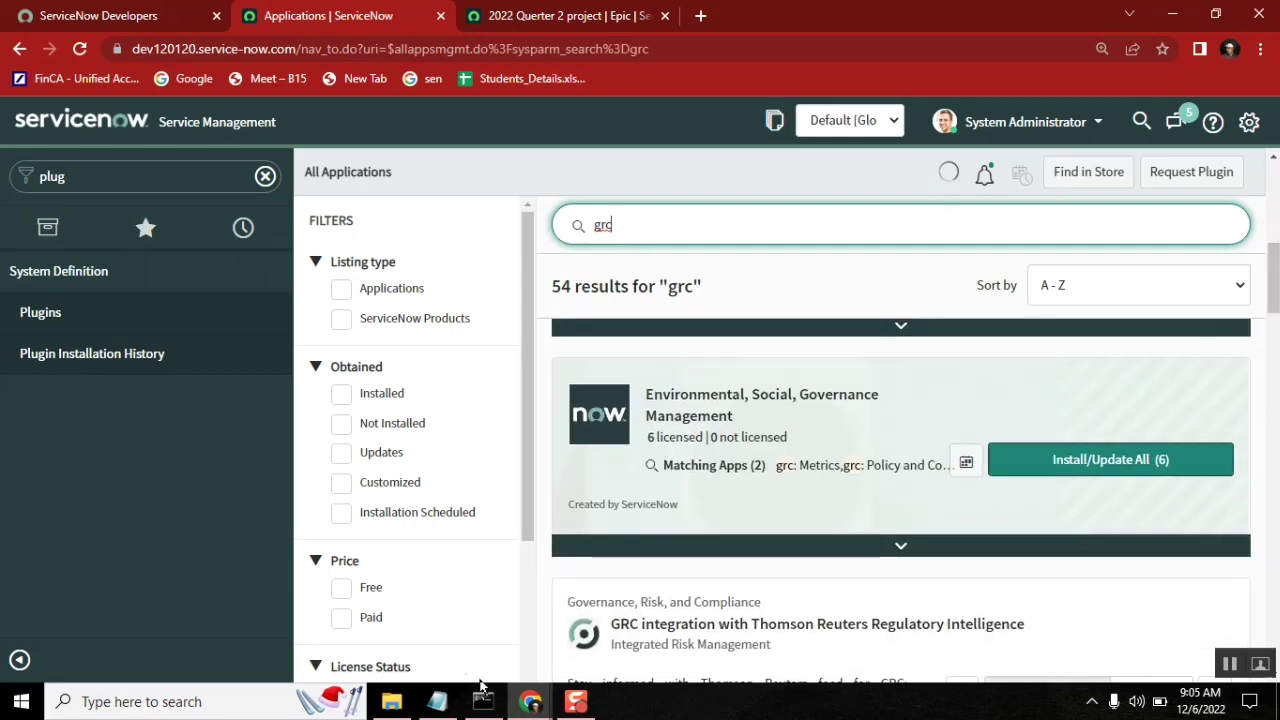
# Select the agile plugin ID com.snc.sdlc.agile.2.0 in the Notepad notes.
pyautogui.click(437, 701)
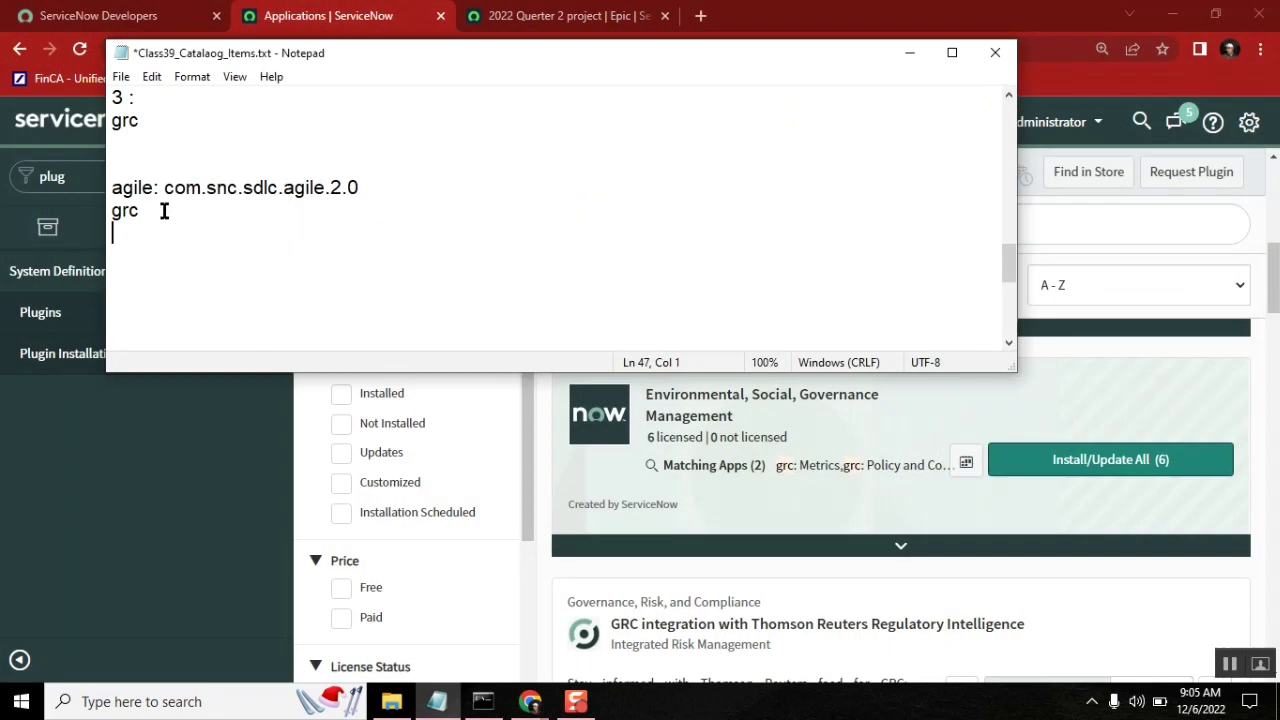
pyautogui.click(153, 188)
pyautogui.keyDown('shift'); pyautogui.click(366, 189); pyautogui.keyUp('shift')
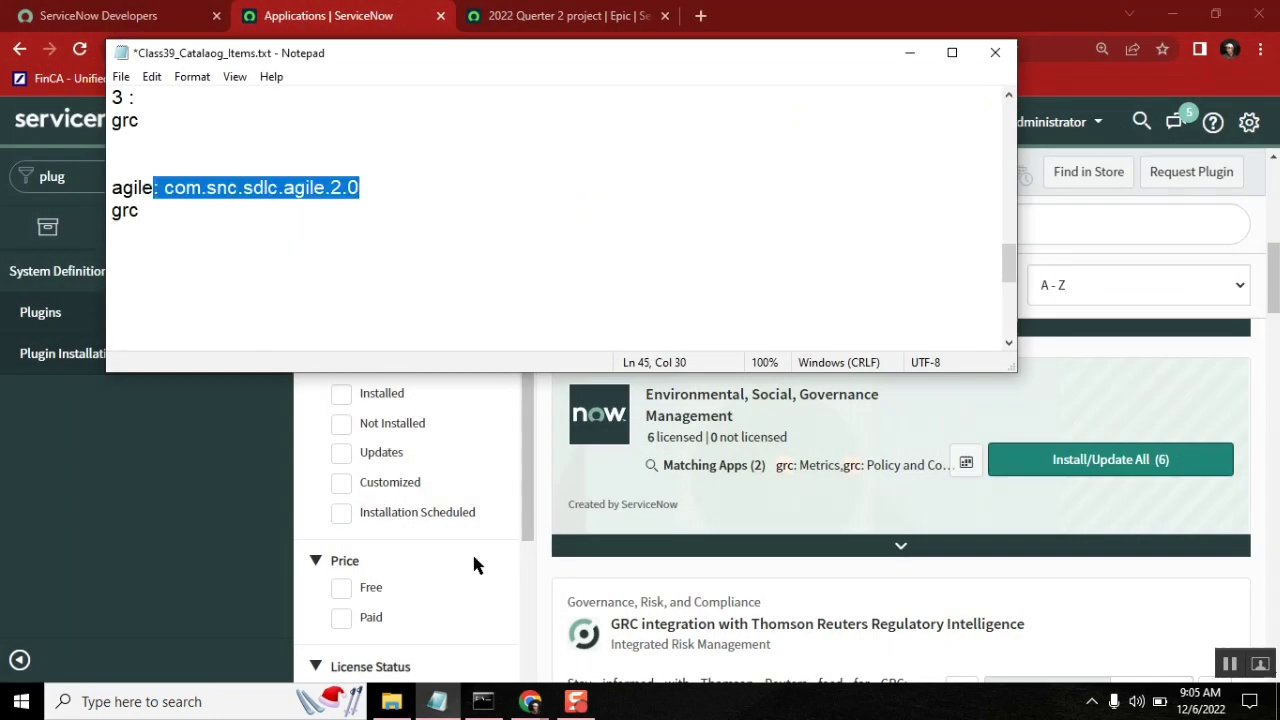
pyautogui.click(822, 532)
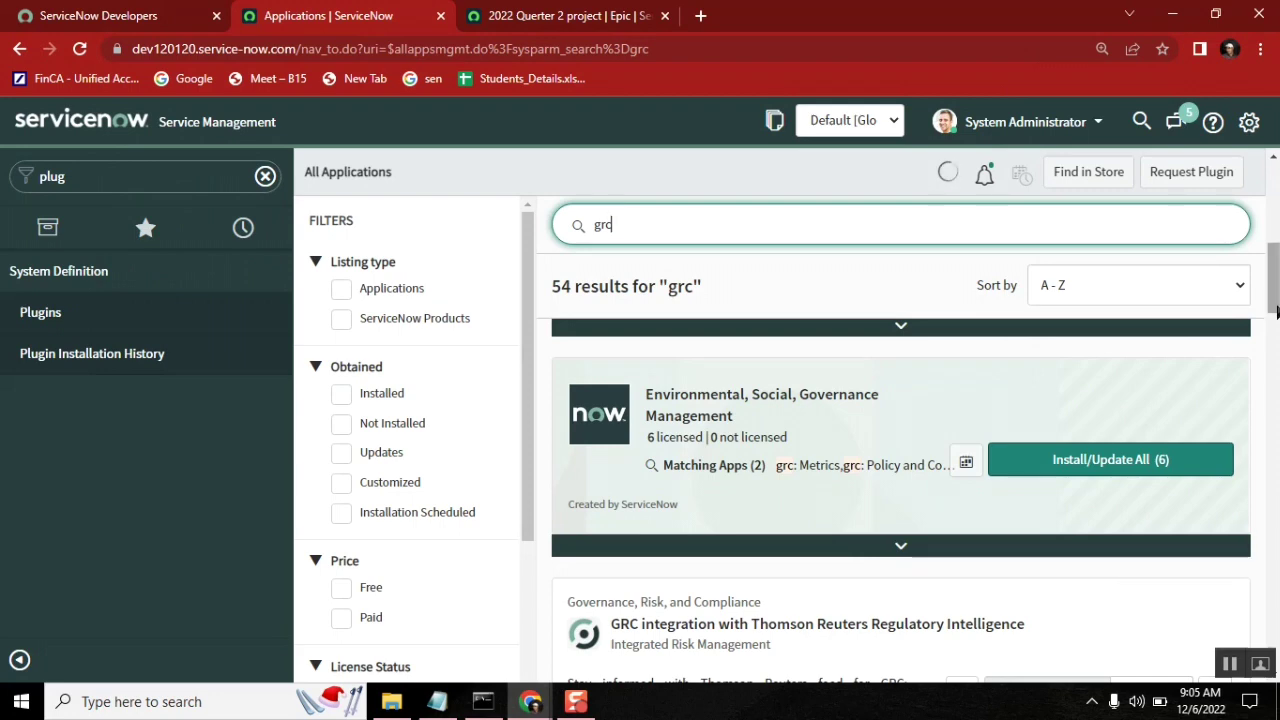
pyautogui.moveTo(1277, 312); pyautogui.dragTo(455, 710)
pyautogui.click(438, 702)
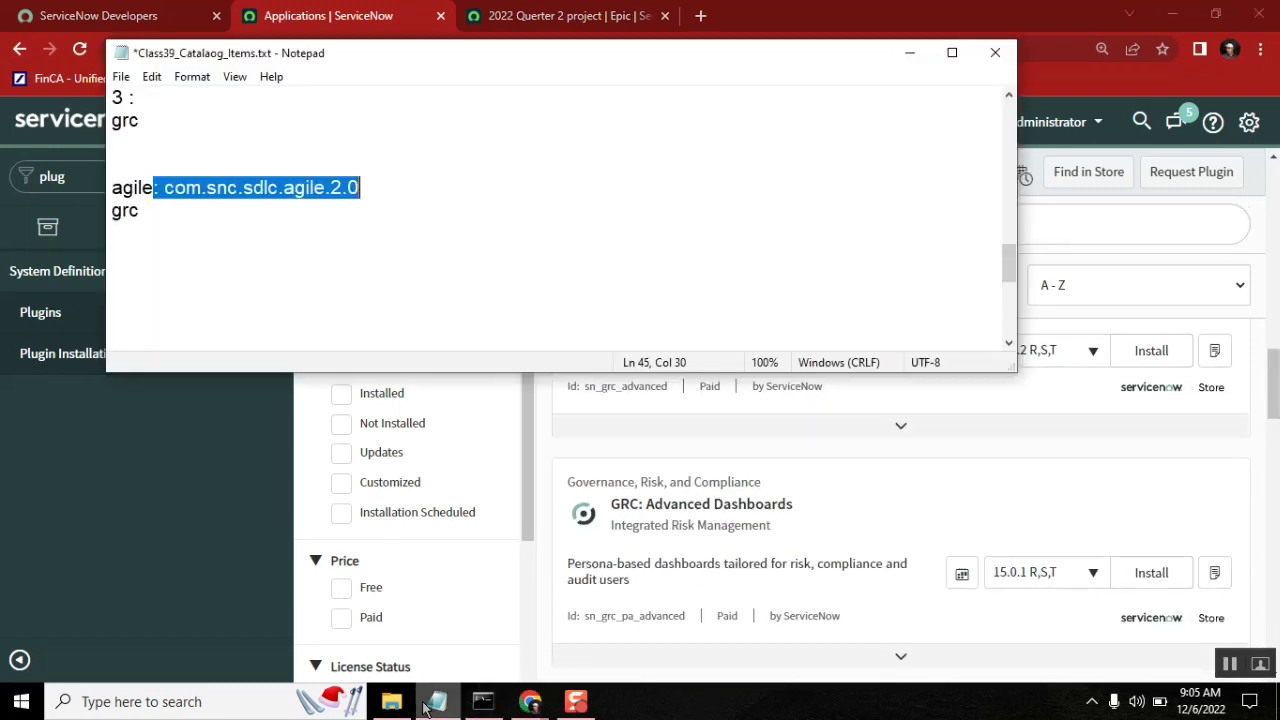
pyautogui.click(163, 190)
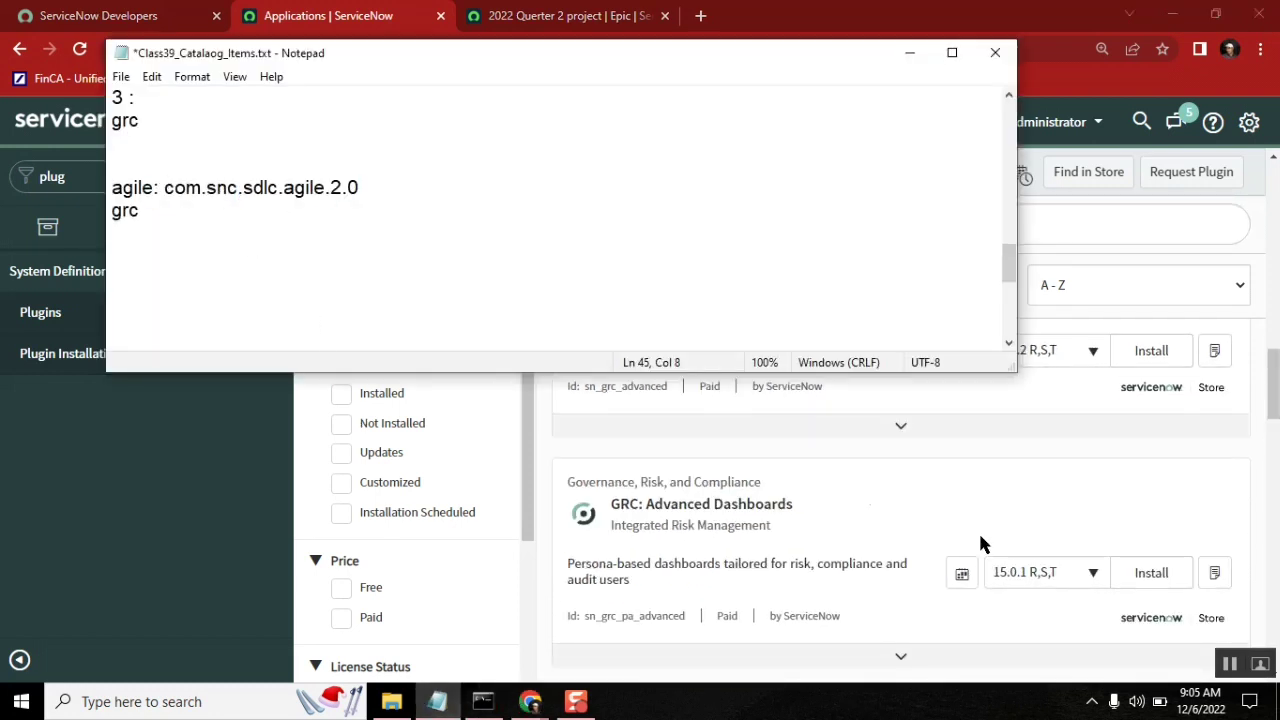
pyautogui.keyDown('shift'); pyautogui.click(361, 188); pyautogui.keyUp('shift')
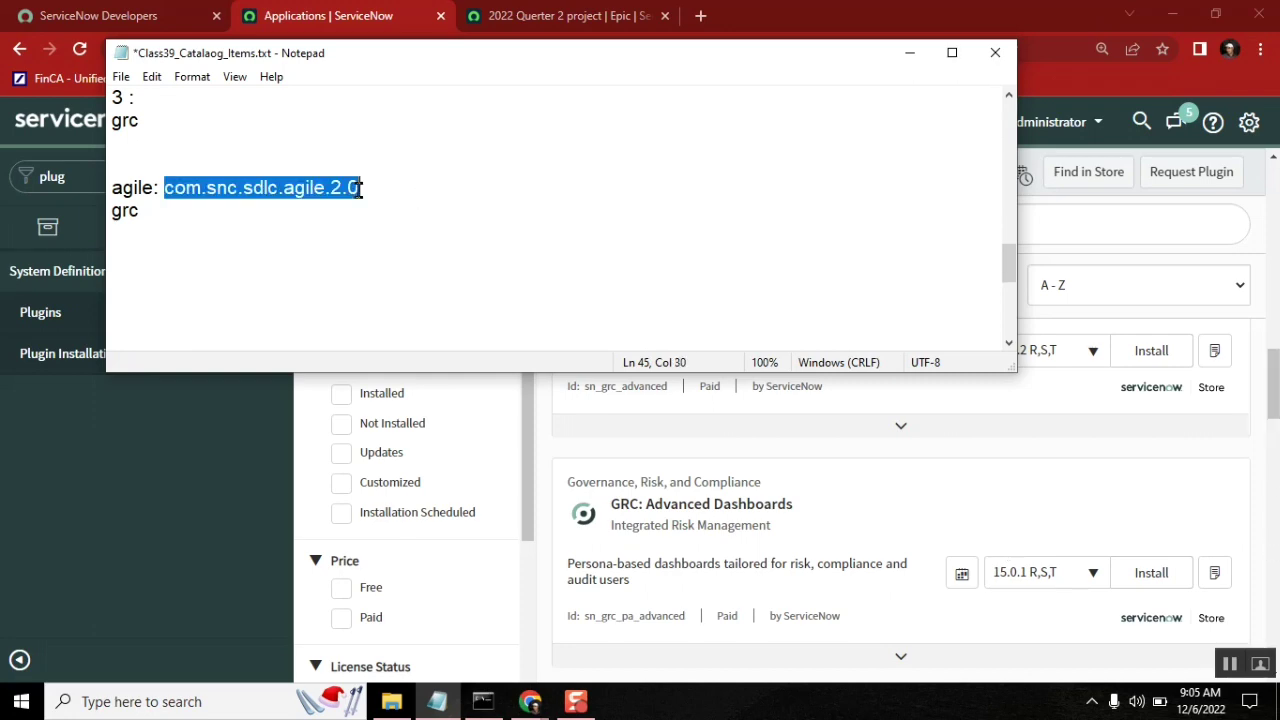
pyautogui.click(1274, 430)
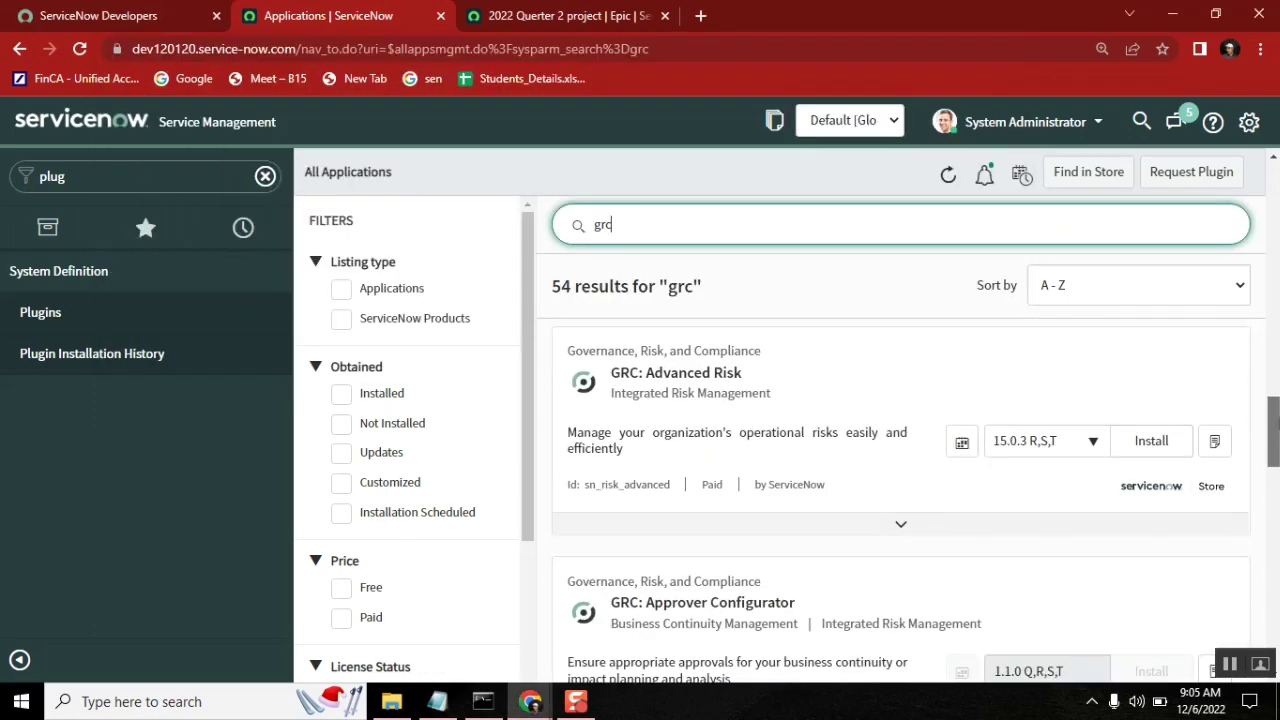
# Scroll the 54 grc results down to GRC: Policy and Compliance integrator and Management.
pyautogui.scroll(-7, 1274, 430)
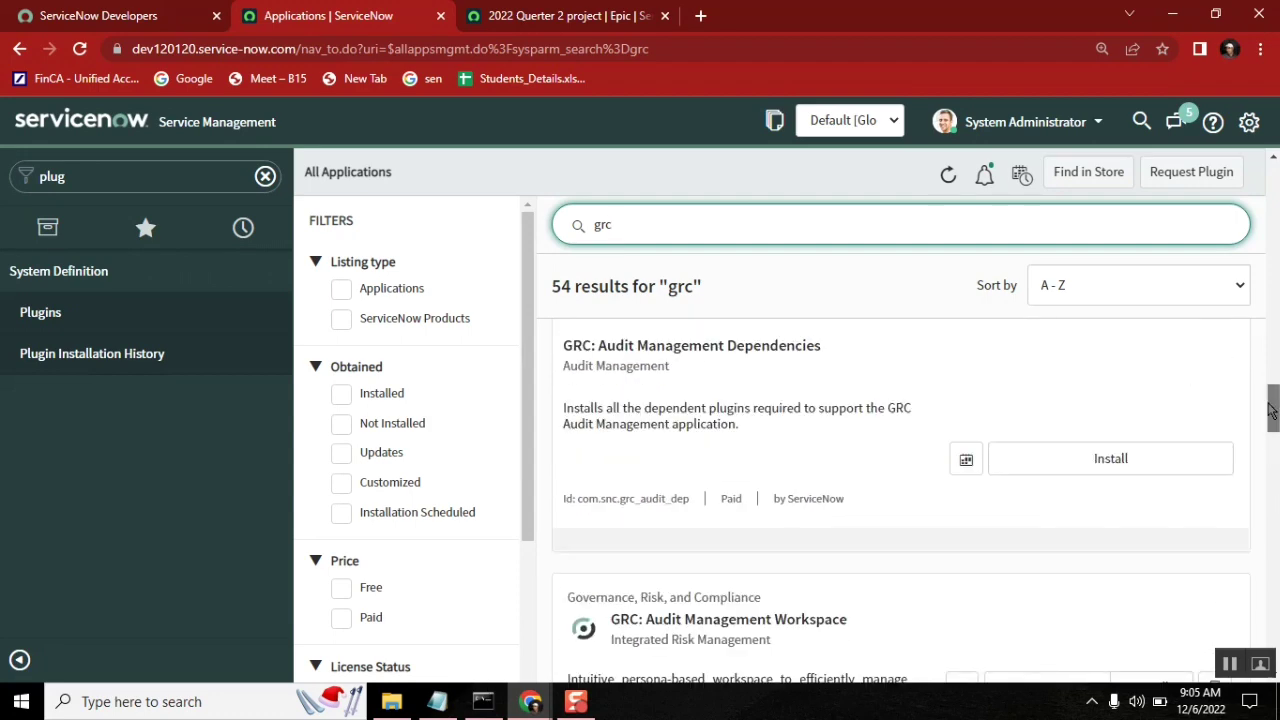
pyautogui.scroll(-5, 1276, 500)
pyautogui.scroll(-6, 1276, 500)
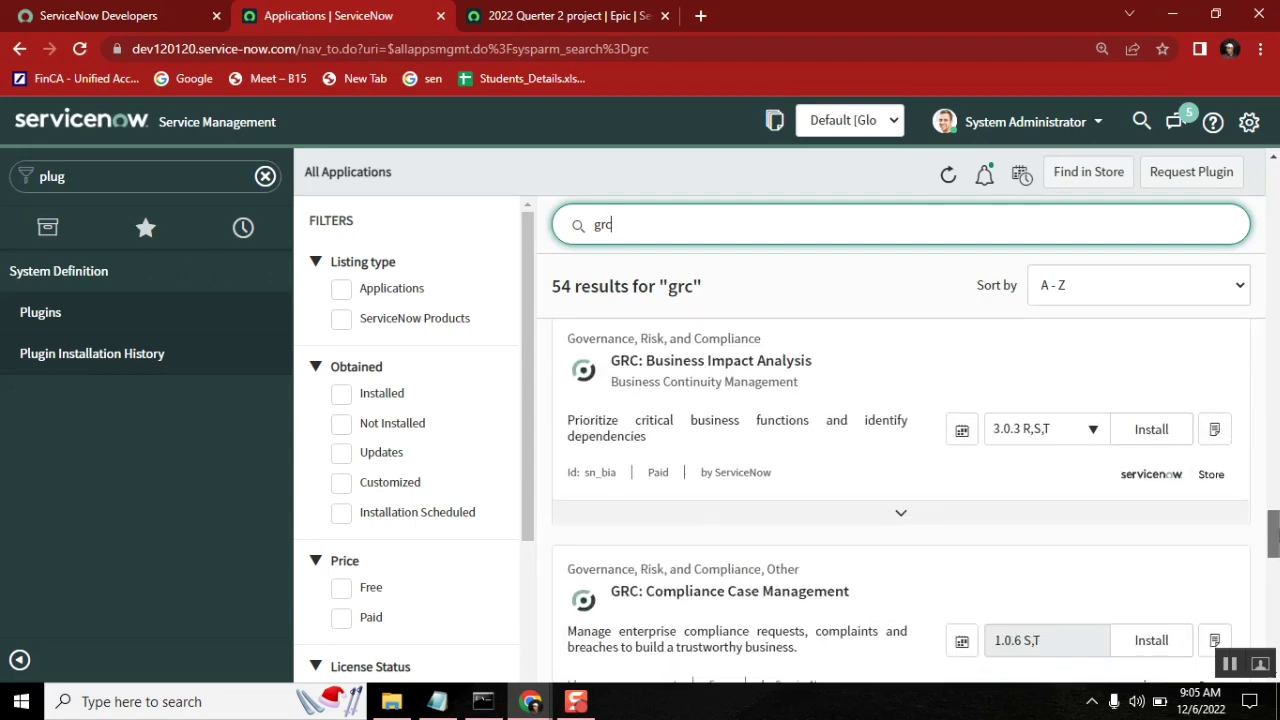
pyautogui.scroll(-2, 1274, 545)
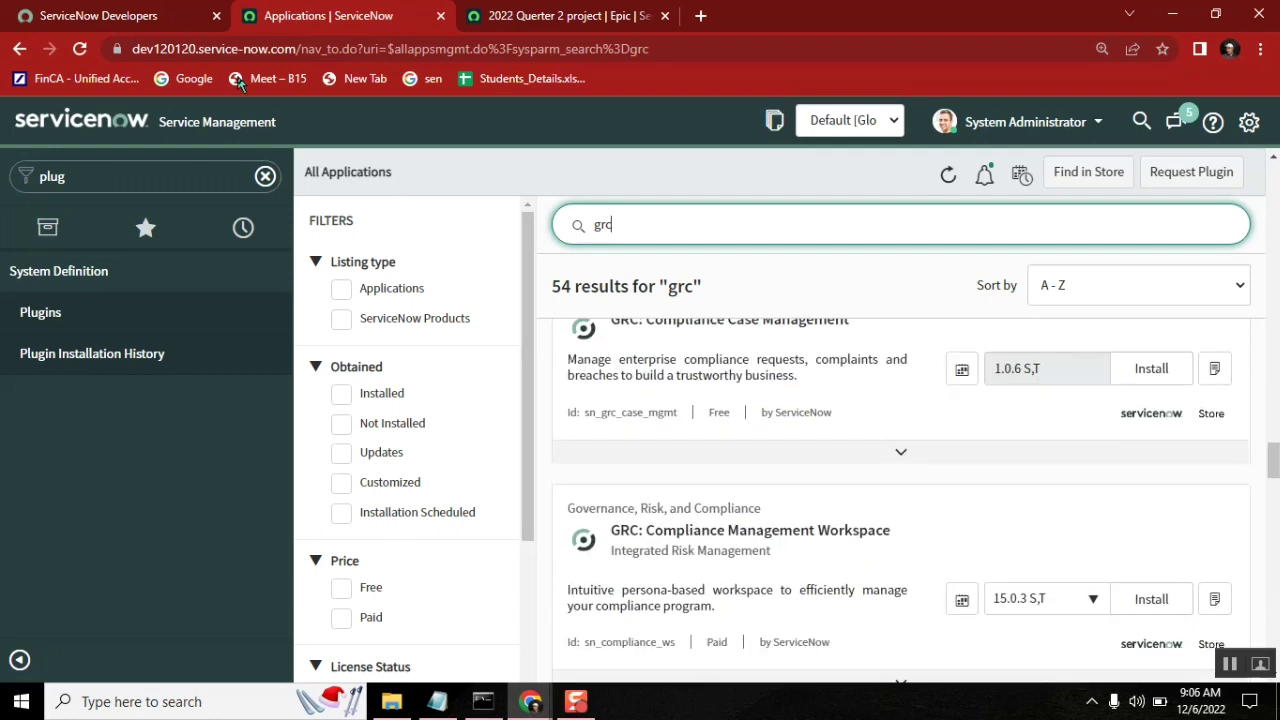
pyautogui.moveTo(297, 49); pyautogui.dragTo(125, 49)
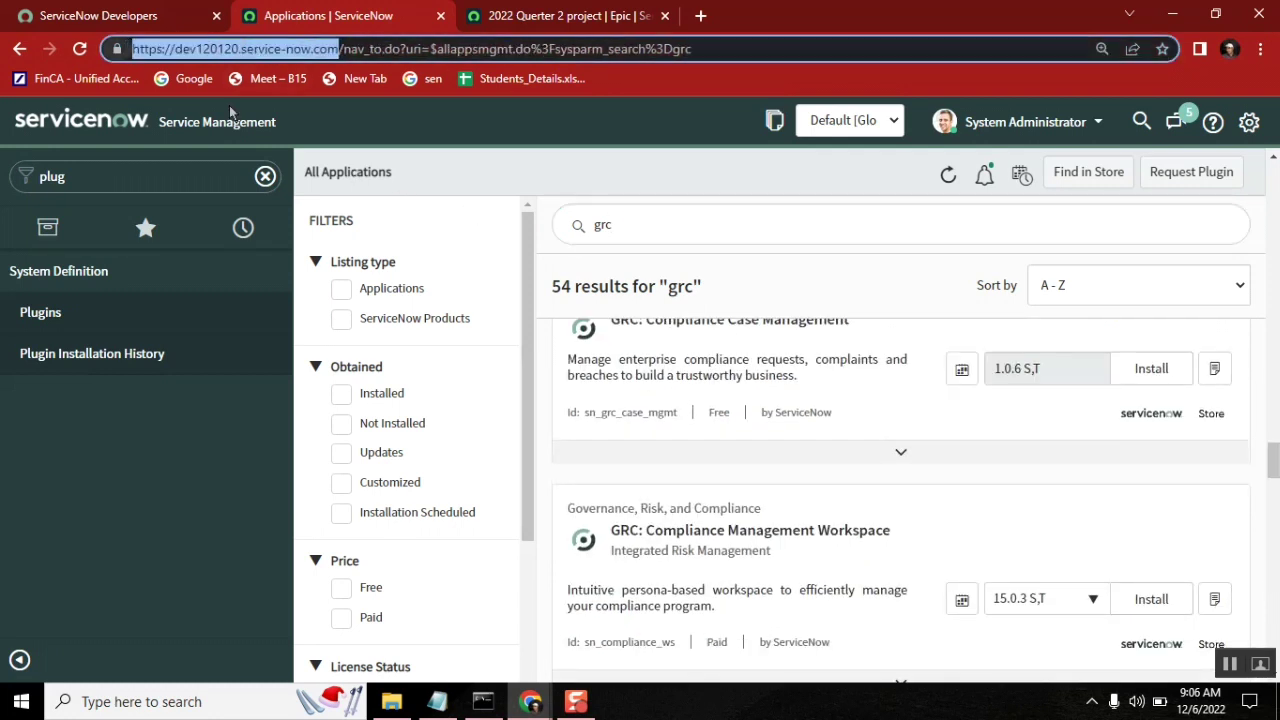
pyautogui.moveTo(1270, 470); pyautogui.dragTo(1273, 527)
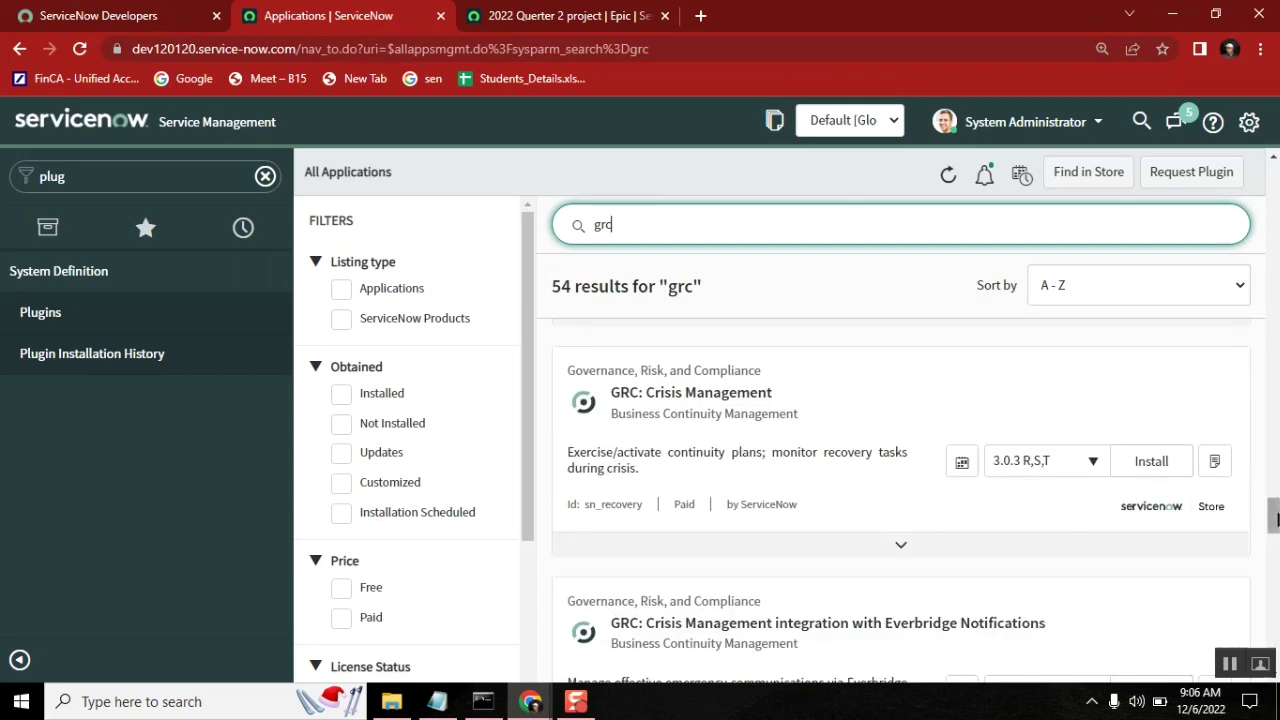
pyautogui.moveTo(1276, 516); pyautogui.dragTo(1276, 580)
pyautogui.scroll(-2, 1277, 596)
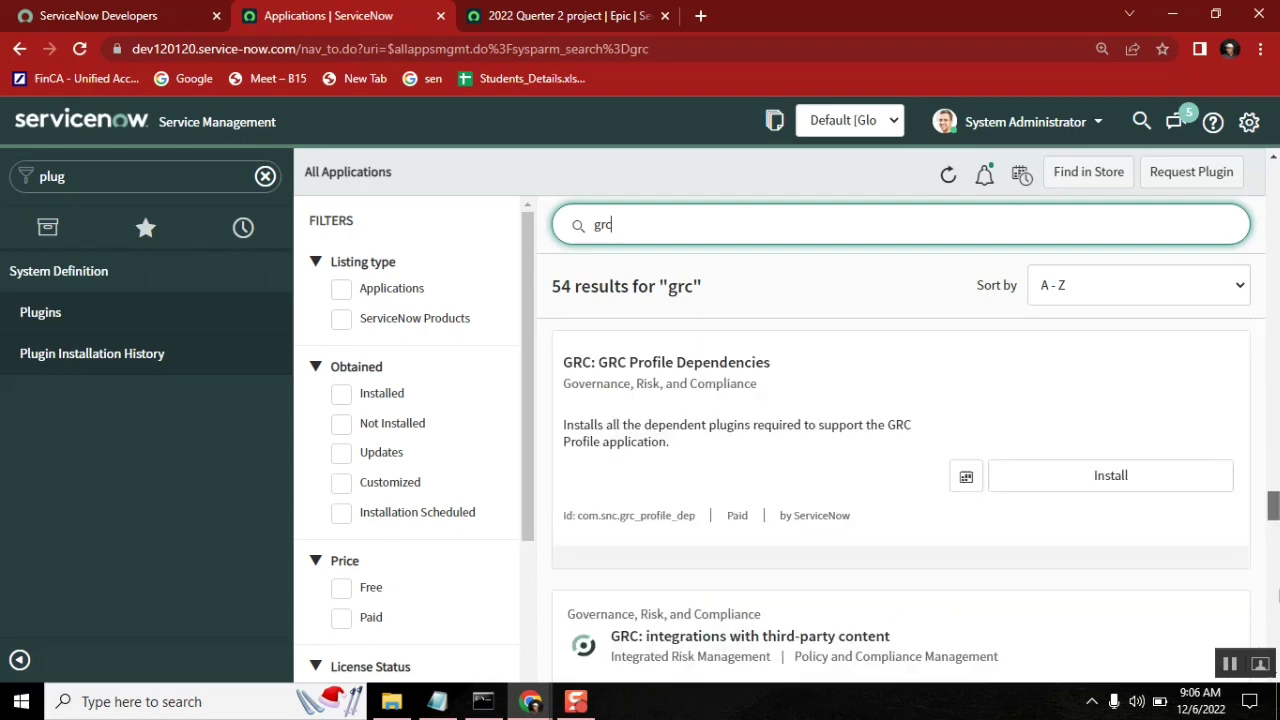
pyautogui.moveTo(1274, 503); pyautogui.dragTo(1274, 588)
# Filter the application navigator for 'computers' to reach Configuration > Base Items > Computers.
pyautogui.click(92, 175)
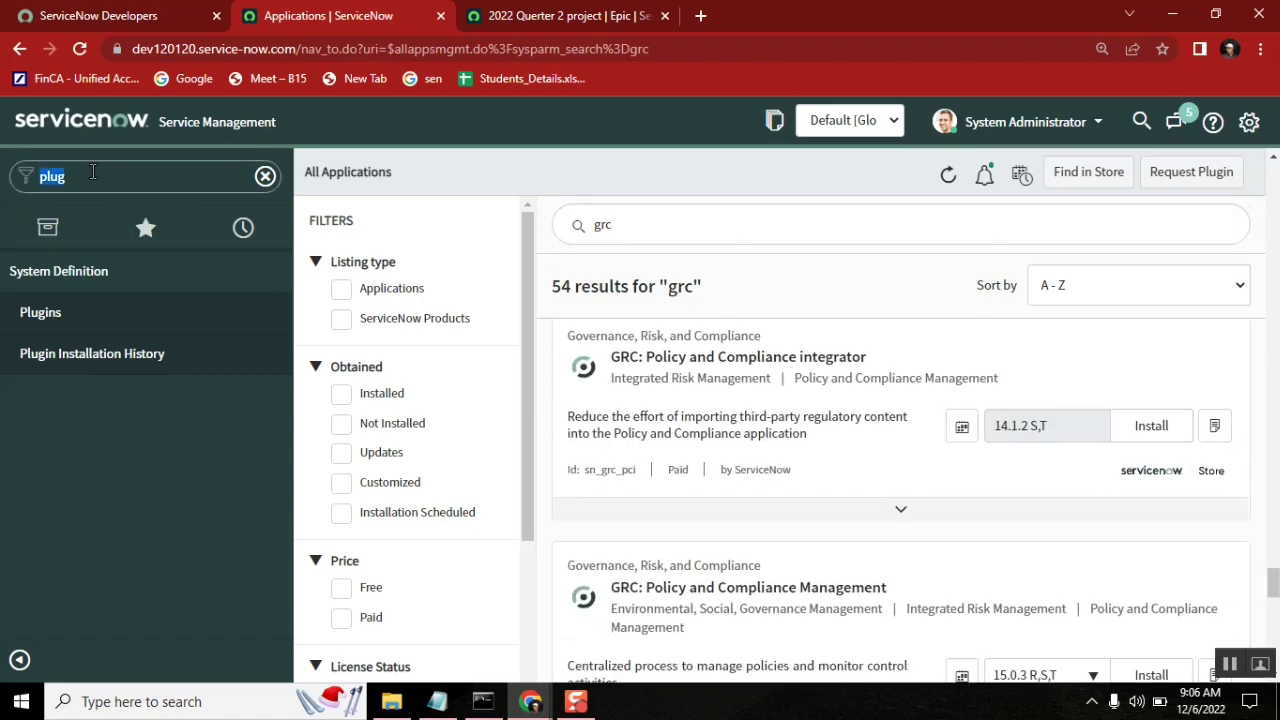
pyautogui.write('c')
pyautogui.press('BackSpace')
pyautogui.write('c')
pyautogui.press('BackSpace')
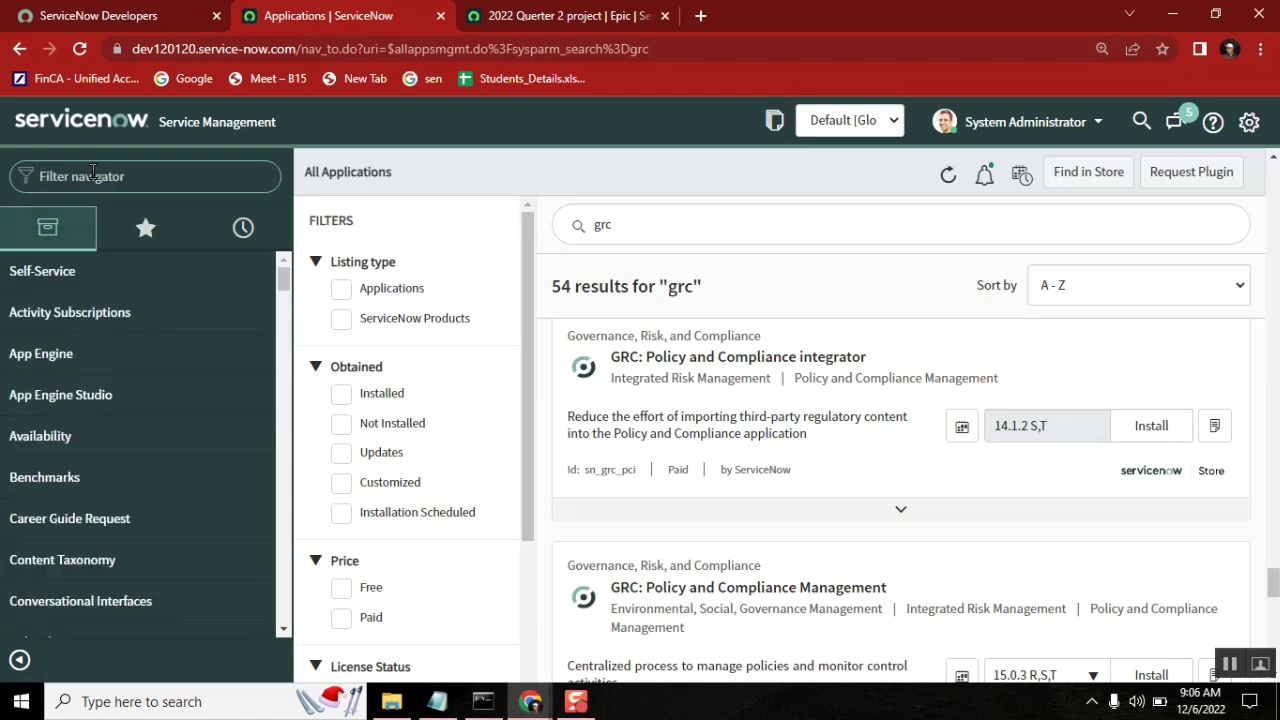
pyautogui.write('co')
pyautogui.write('mputer')
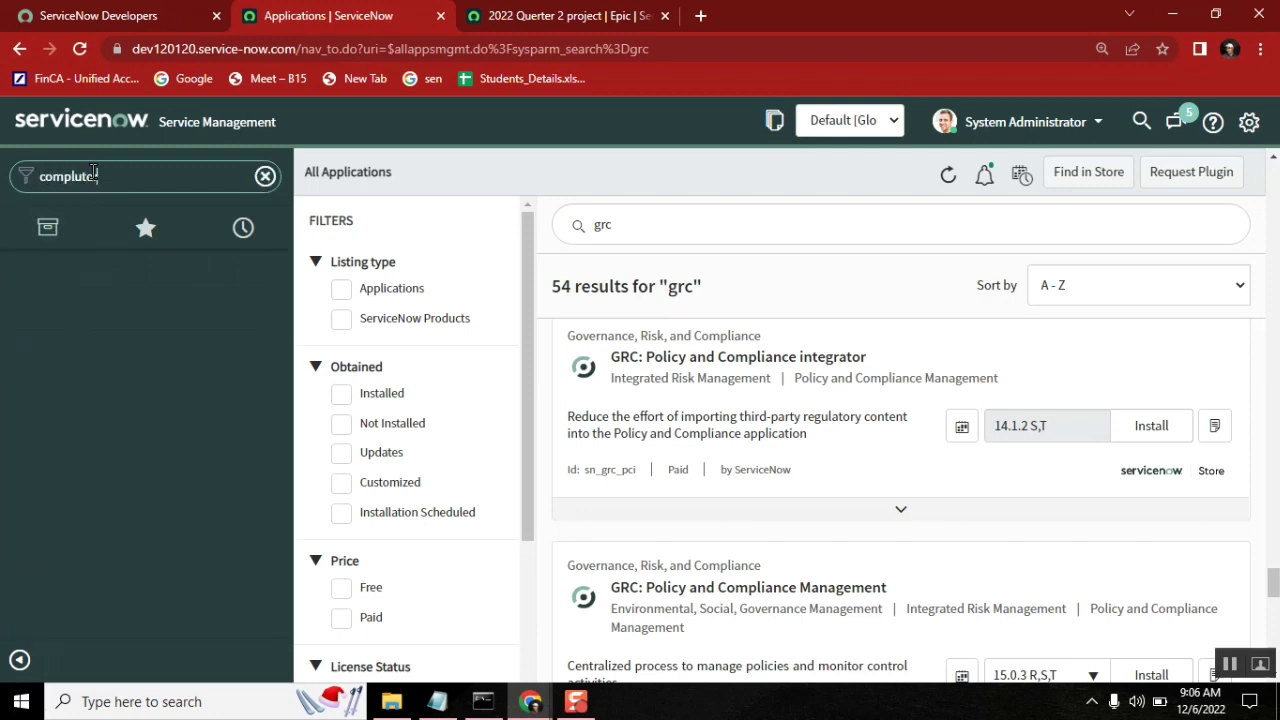
pyautogui.press('BackSpace')
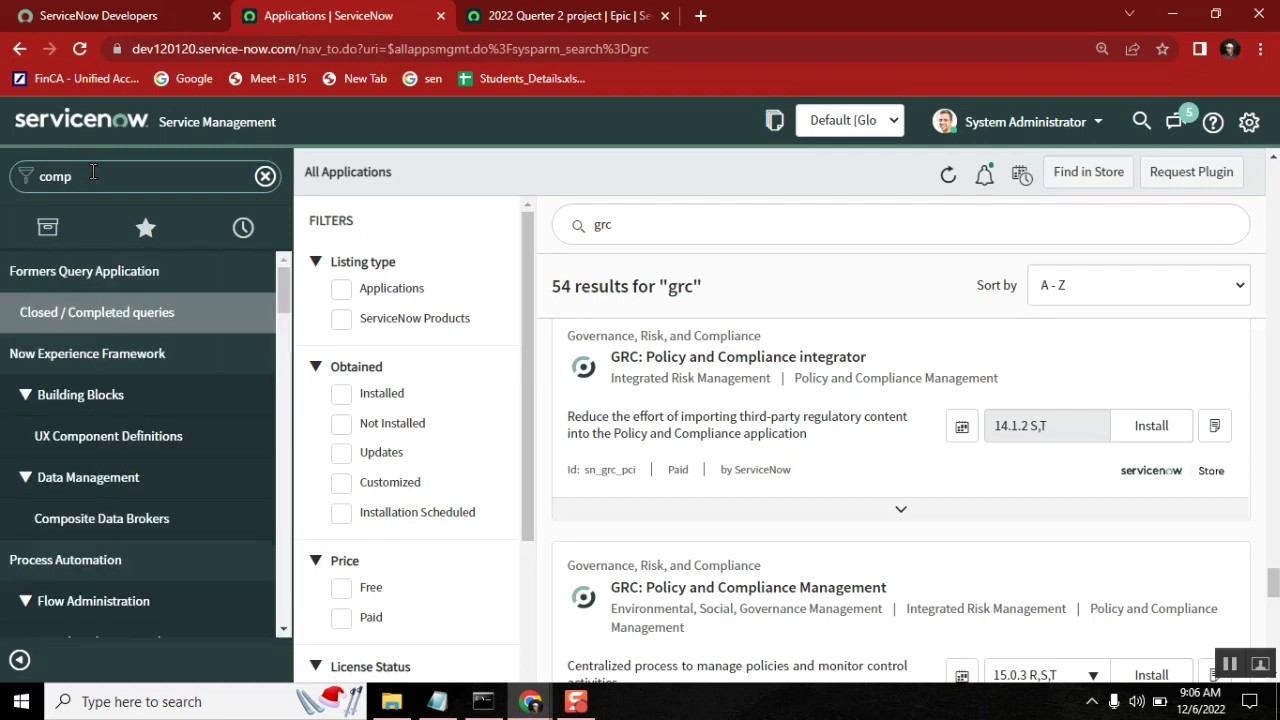
pyautogui.write('upt')
pyautogui.press('BackSpace')
pyautogui.press('BackSpace')
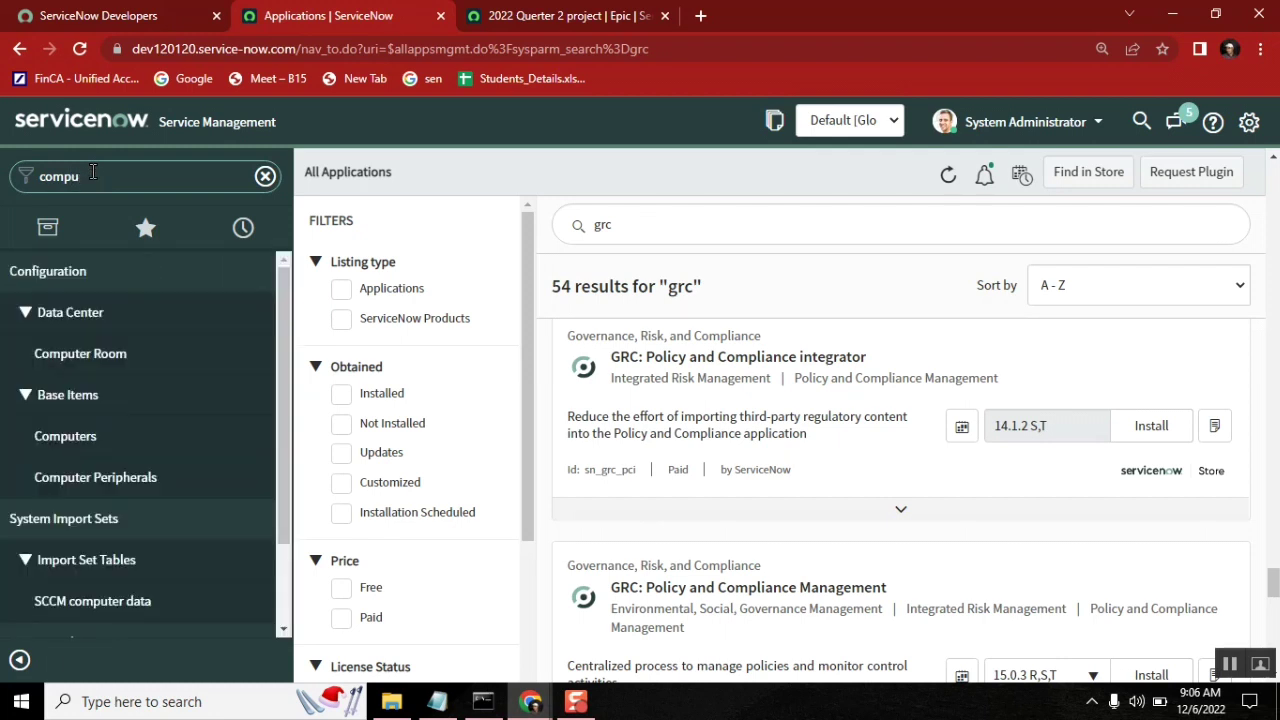
pyautogui.write('ters')
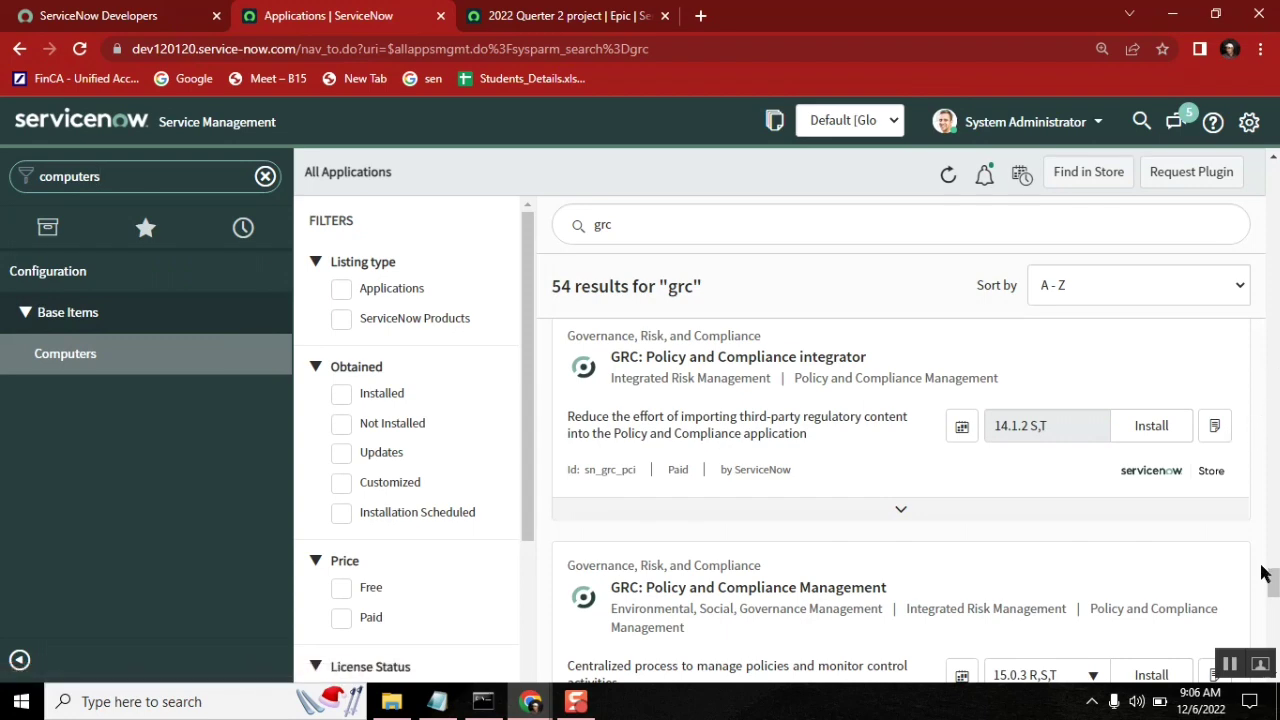
# Scroll the grc plugin results down to GRC: Vendor Risk Management.
pyautogui.scroll(-10, 1262, 570)
pyautogui.scroll(-7, 1270, 600)
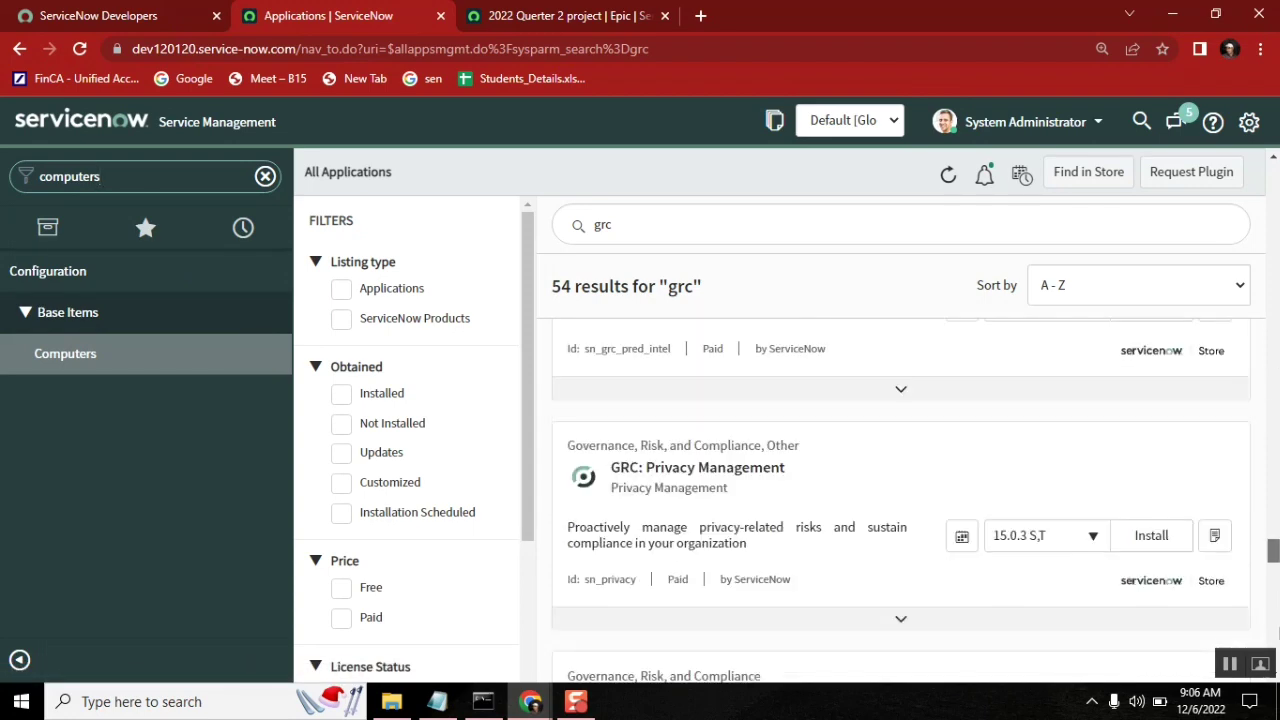
pyautogui.scroll(-9, 900, 500)
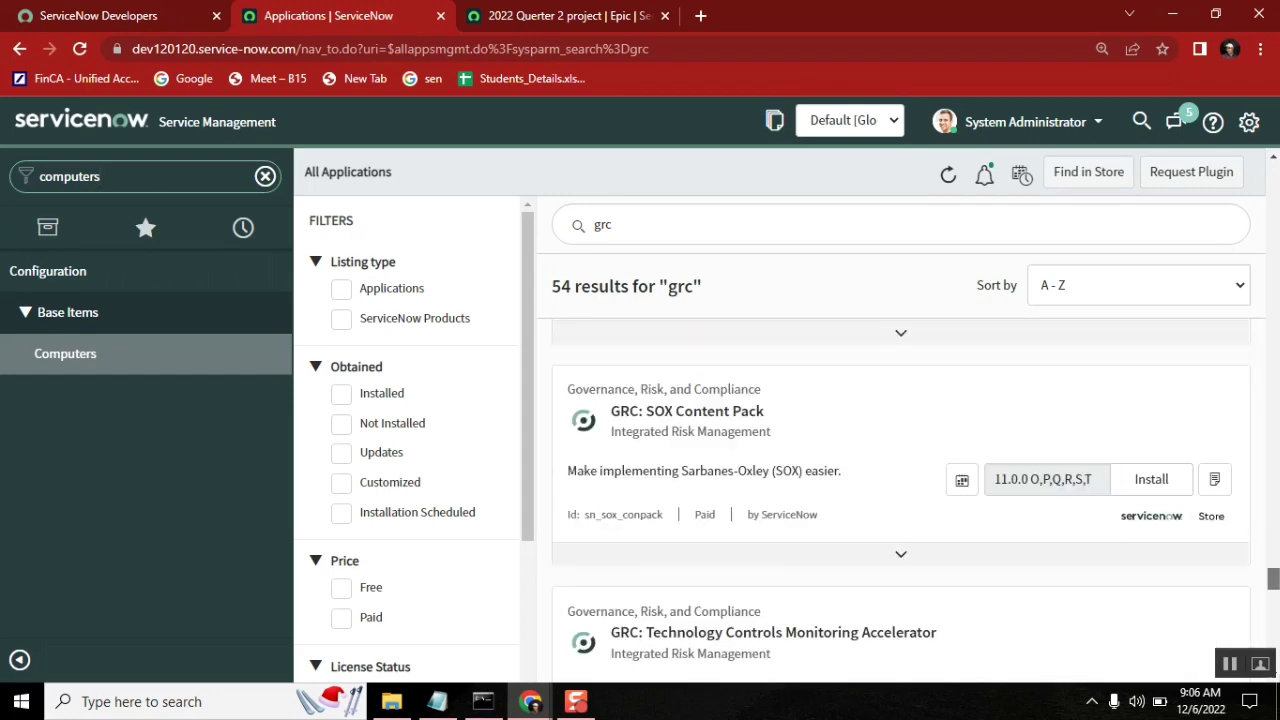
pyautogui.scroll(-5, 900, 500)
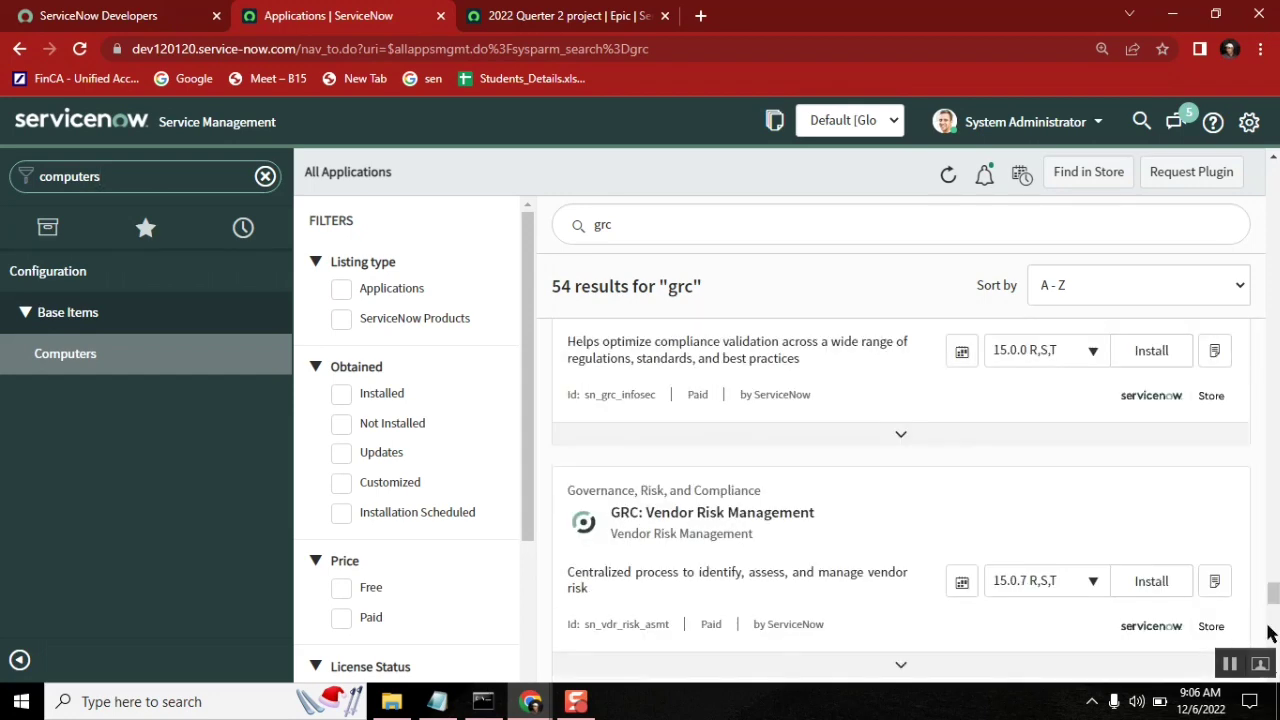
pyautogui.moveTo(1275, 597)
pyautogui.mouseDown()
pyautogui.moveTo(1270, 655)
pyautogui.moveTo(1273, 598)
pyautogui.mouseUp()
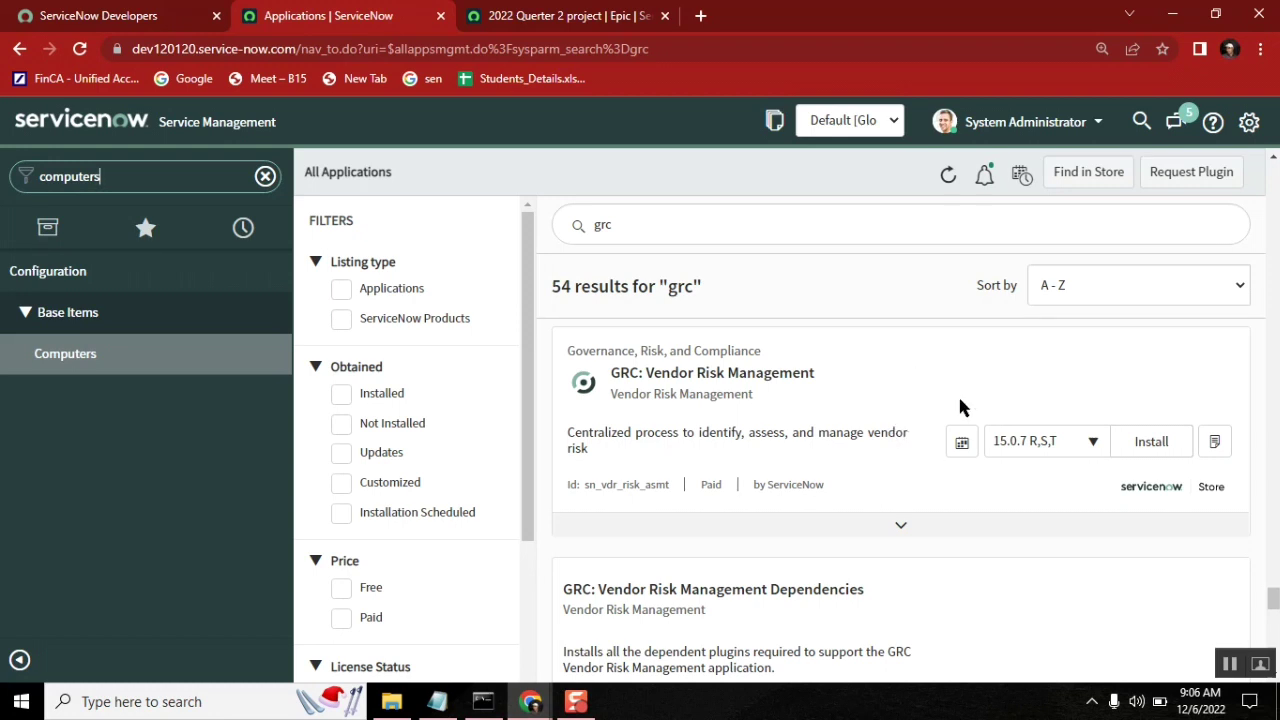
# Make the grc line read 'grc:' and select the agile plugin ID above it.
pyautogui.click(437, 701)
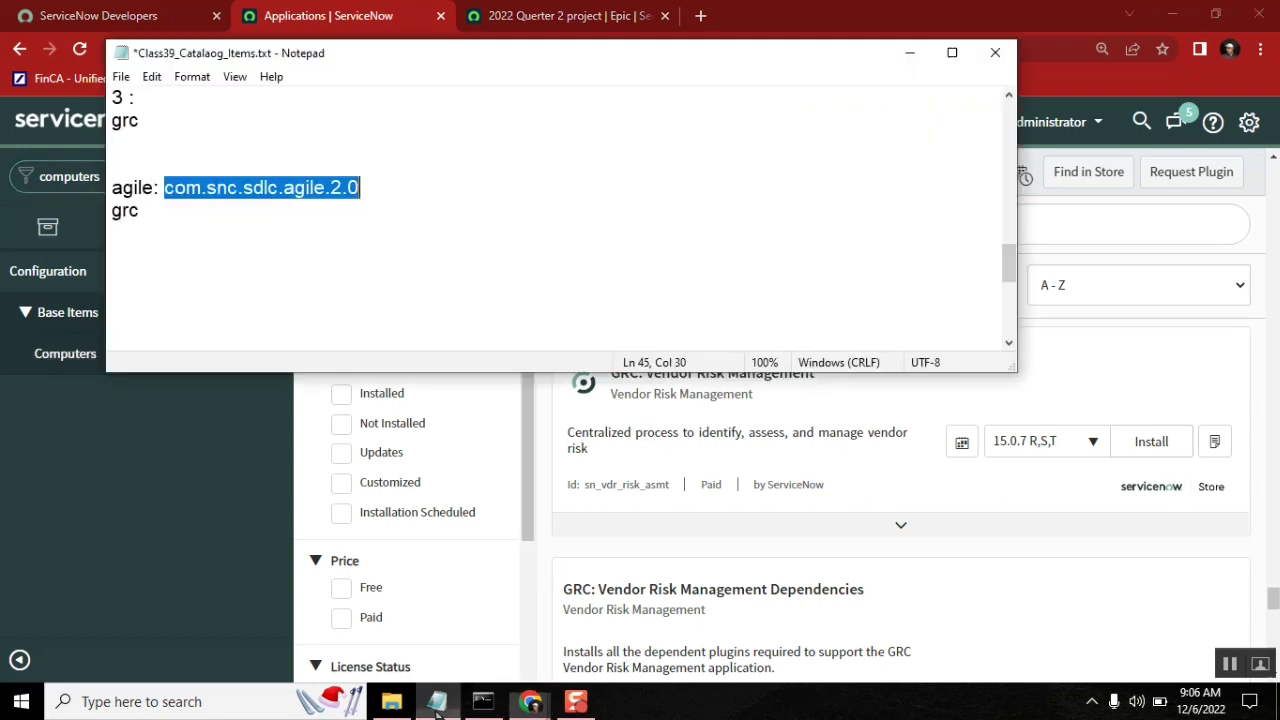
pyautogui.click(375, 211)
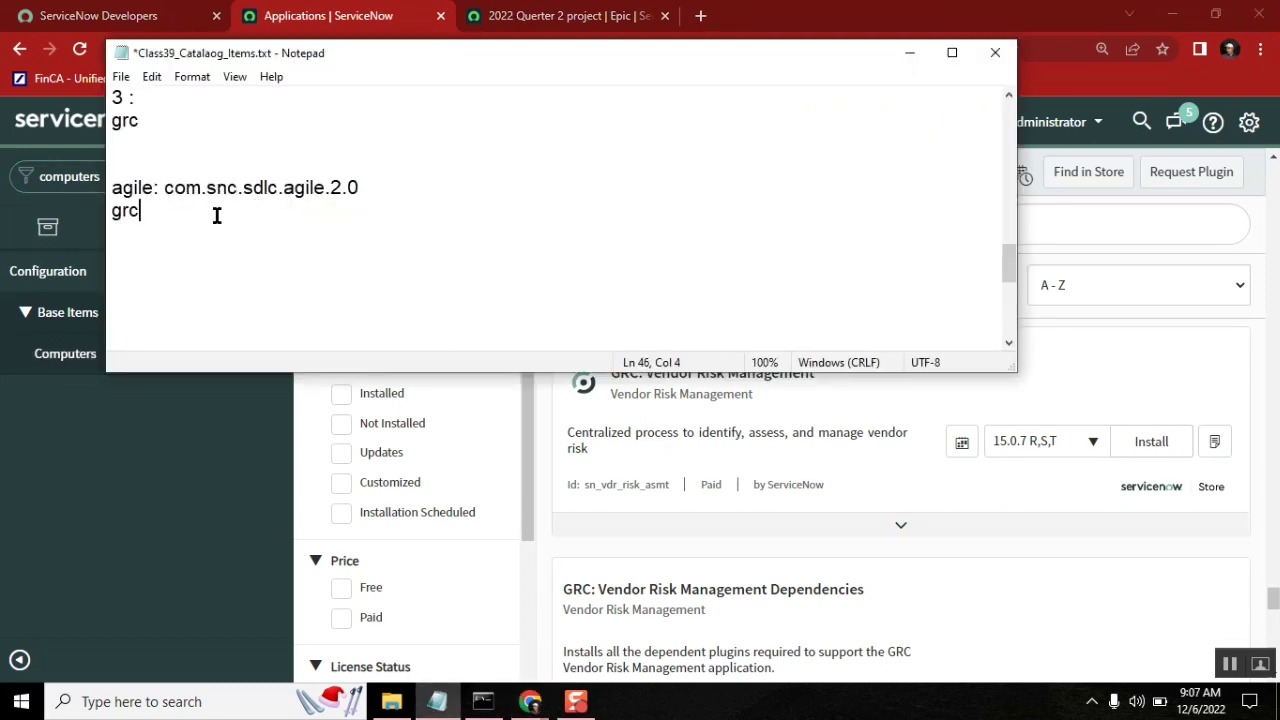
pyautogui.write(':')
pyautogui.doubleClick(178, 194)
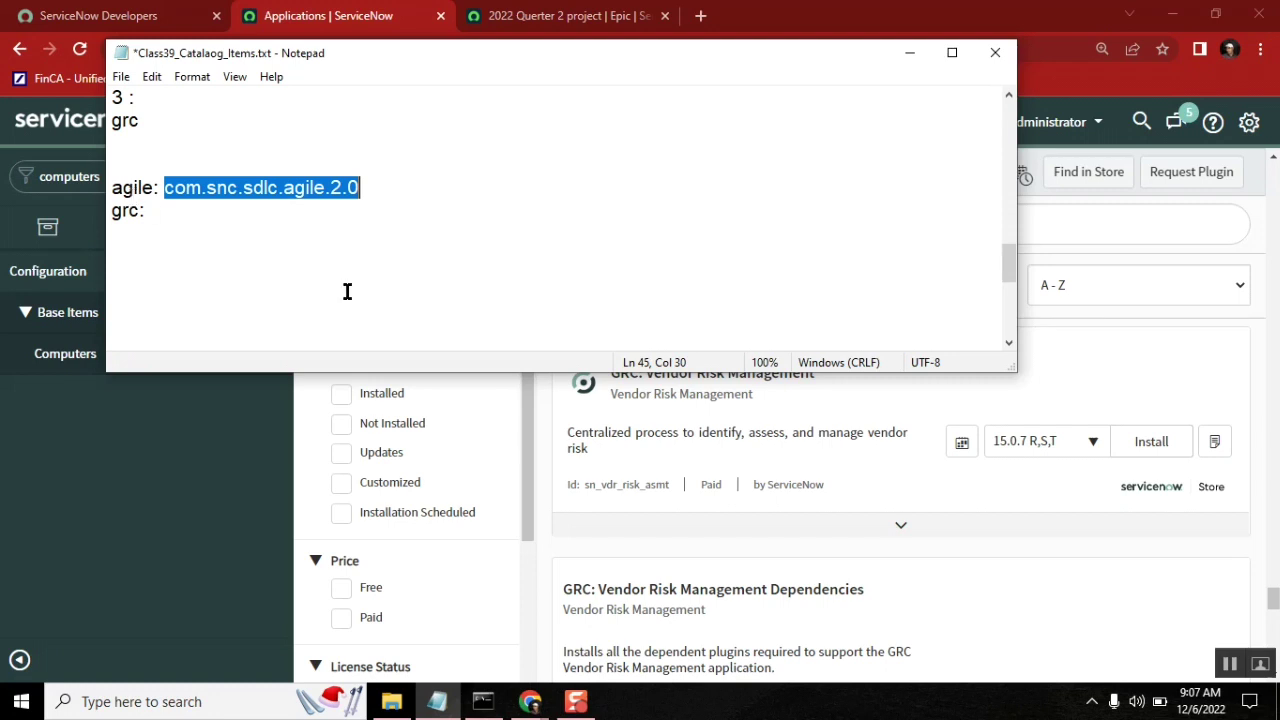
# Reposition the Notepad notes window over the ServiceNow grc results.
pyautogui.moveTo(412, 55); pyautogui.dragTo(626, 90)
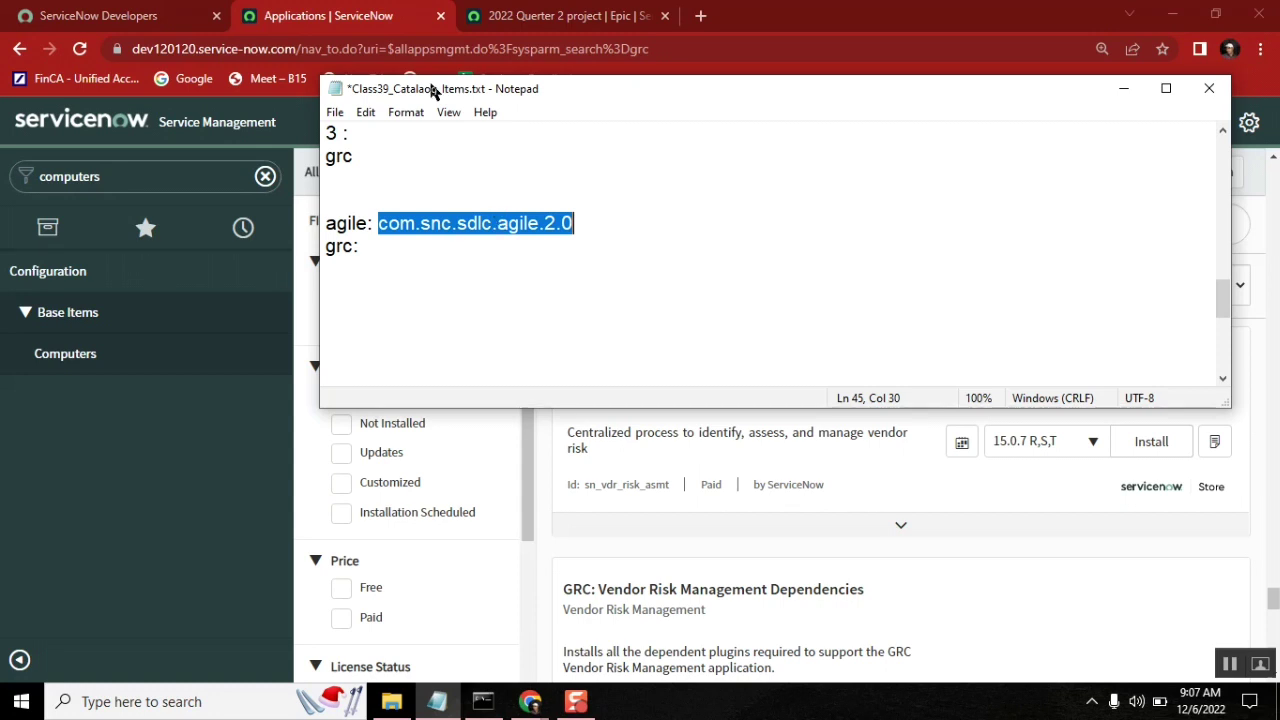
pyautogui.moveTo(431, 93); pyautogui.dragTo(375, 217)
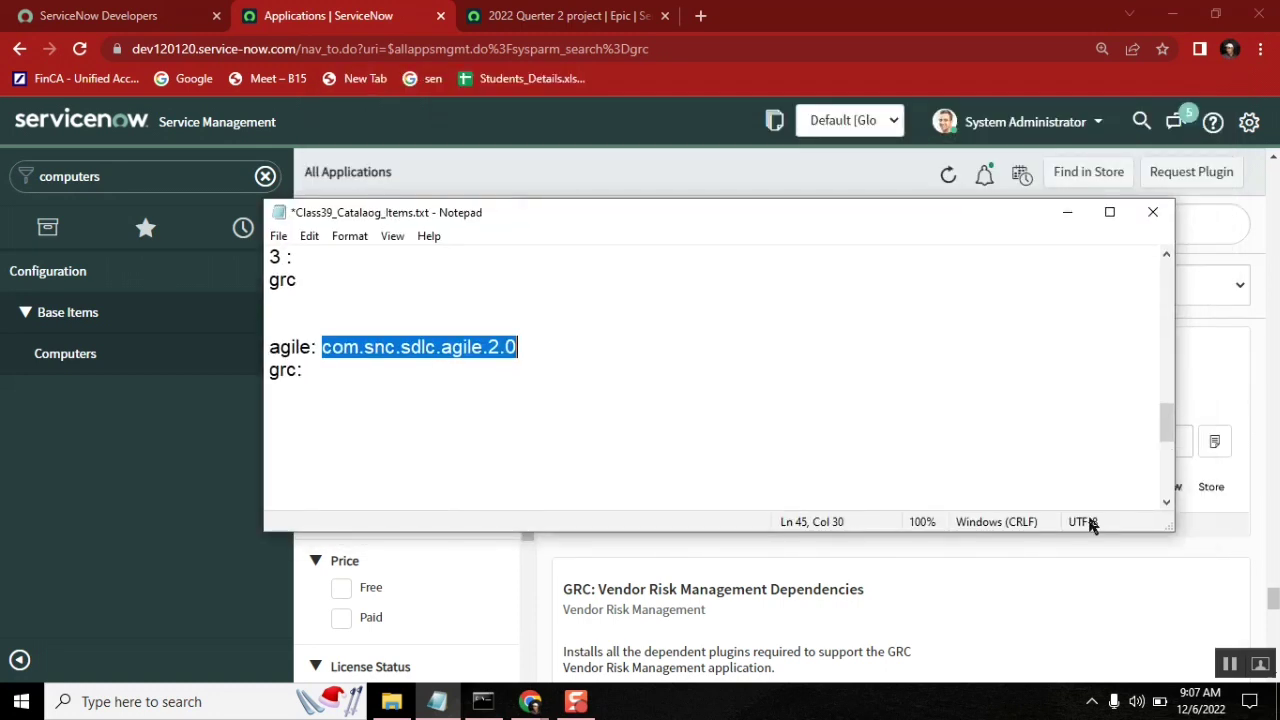
pyautogui.moveTo(1170, 427)
pyautogui.mouseDown()
pyautogui.moveTo(1168, 388)
pyautogui.moveTo(1166, 418)
pyautogui.mouseUp()
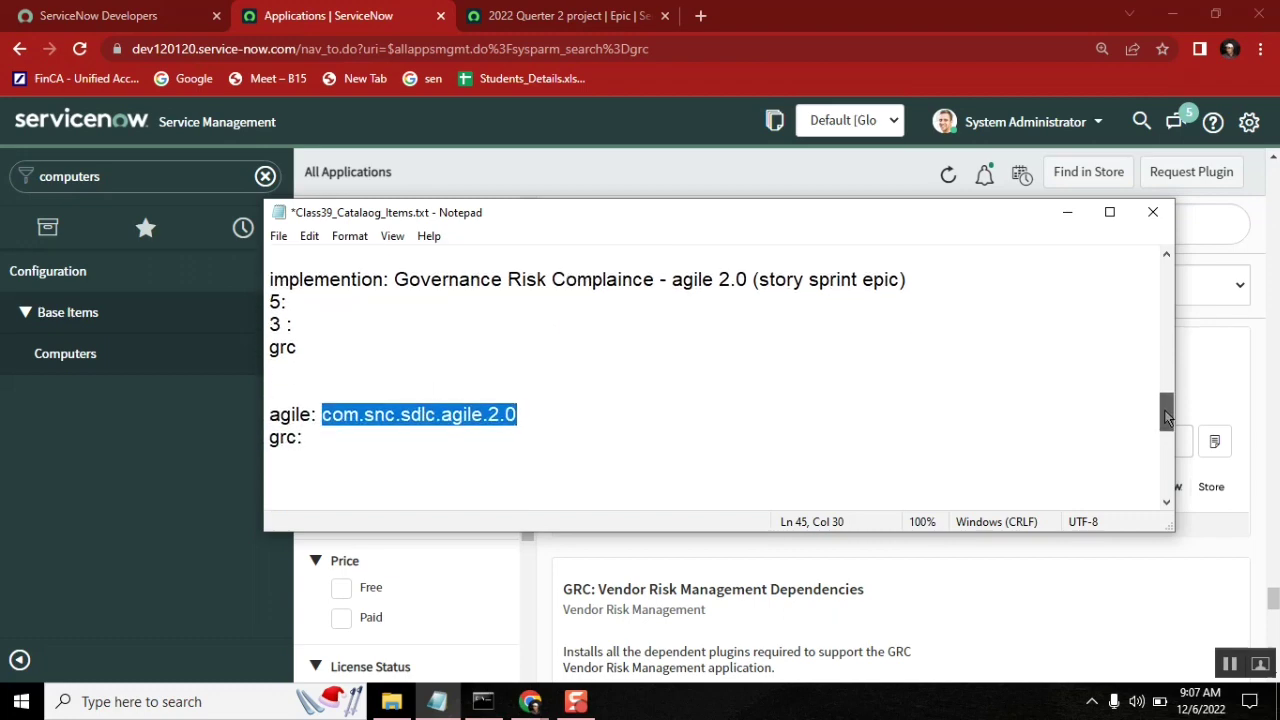